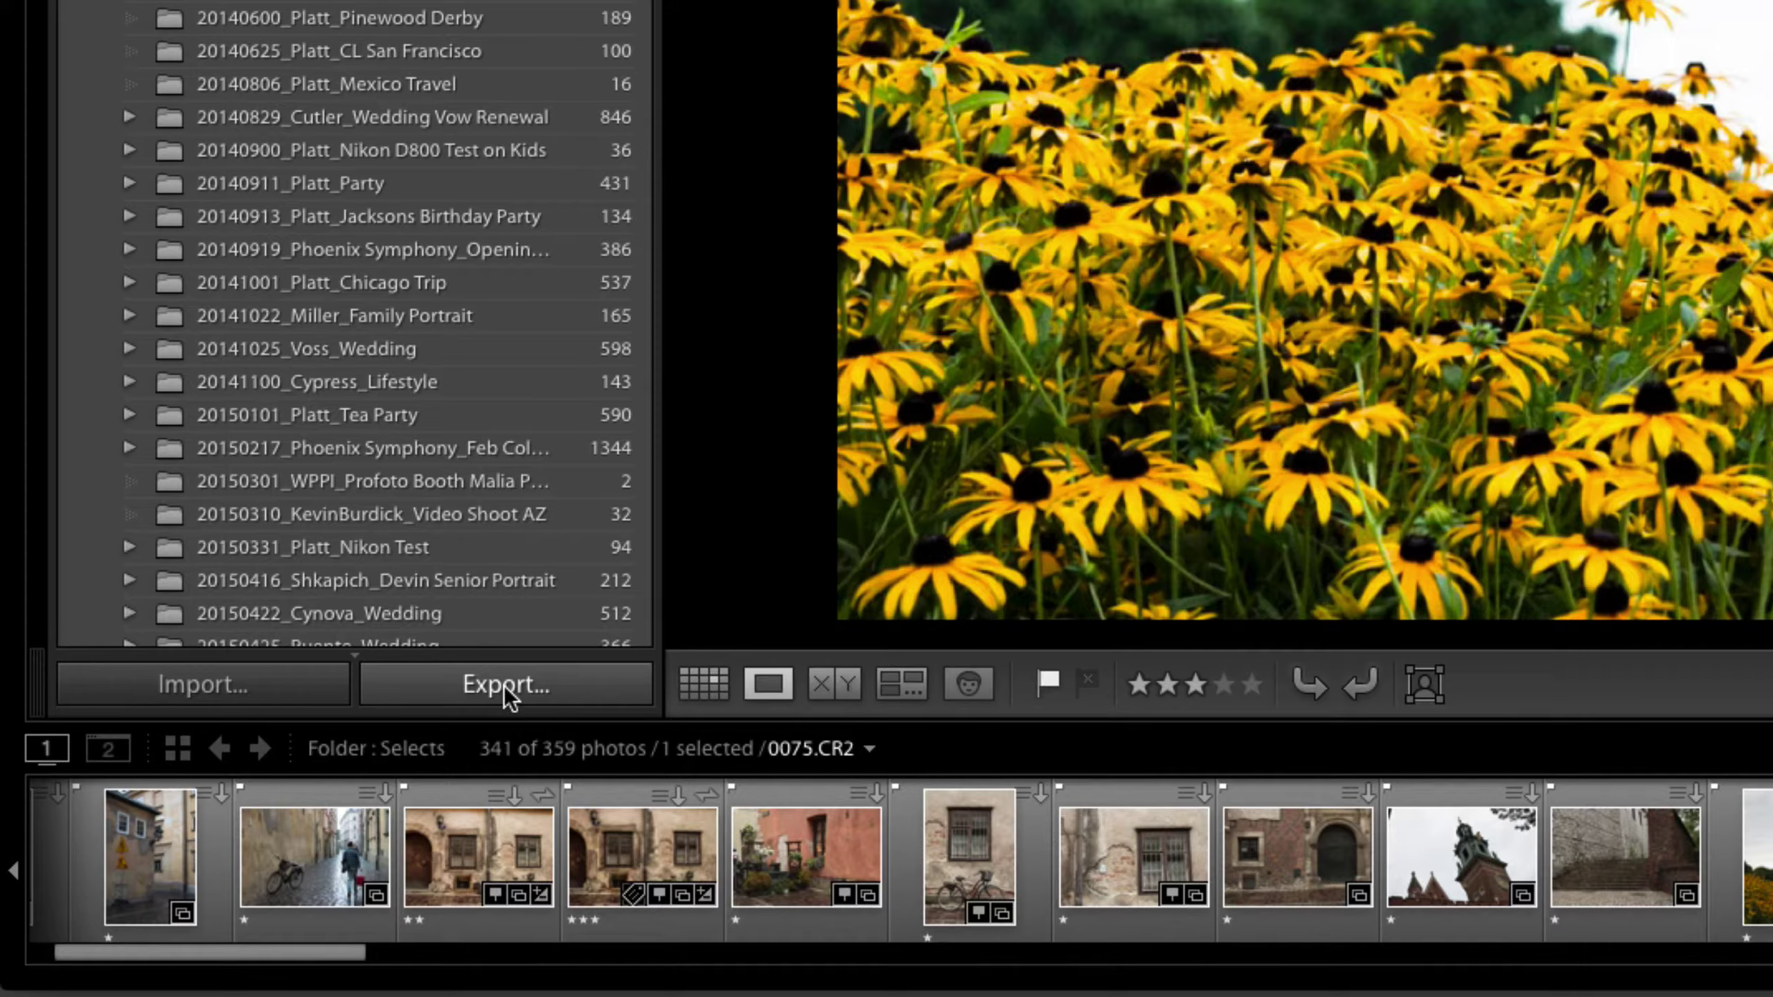
# Open the photo's export settings and scroll through them to review the options
pyautogui.click(224, 859)
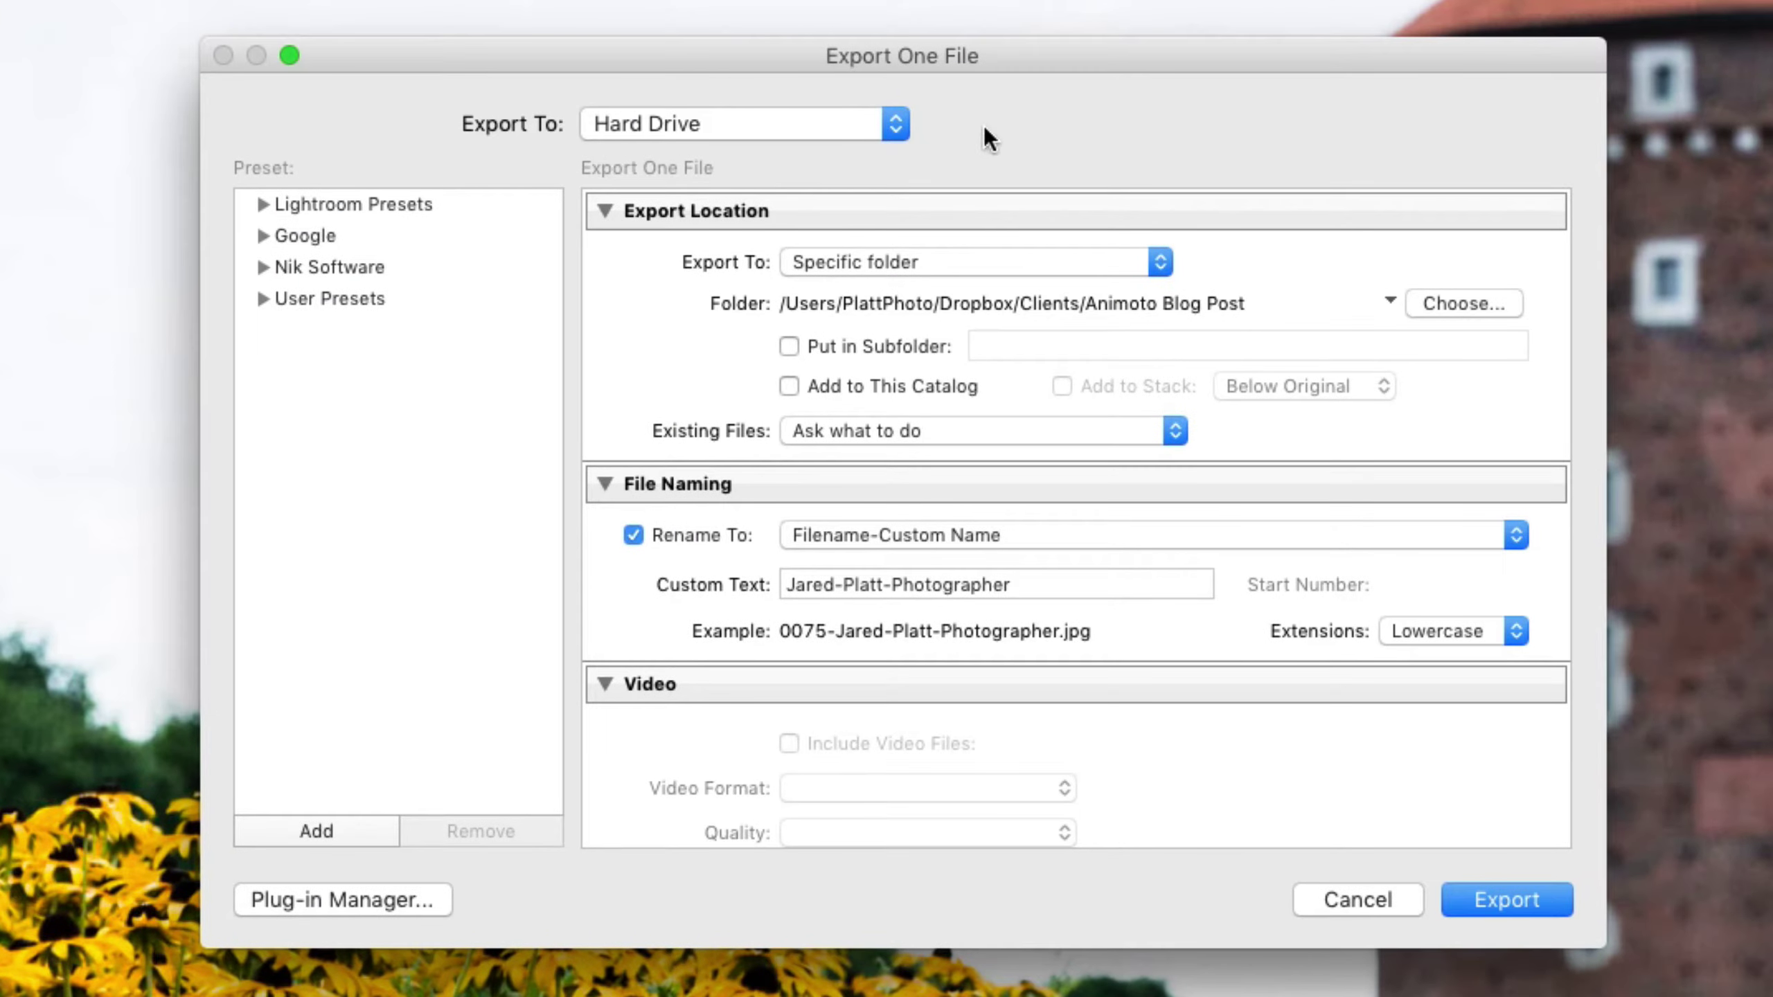
pyautogui.moveTo(1060, 65); pyautogui.dragTo(1060, 48)
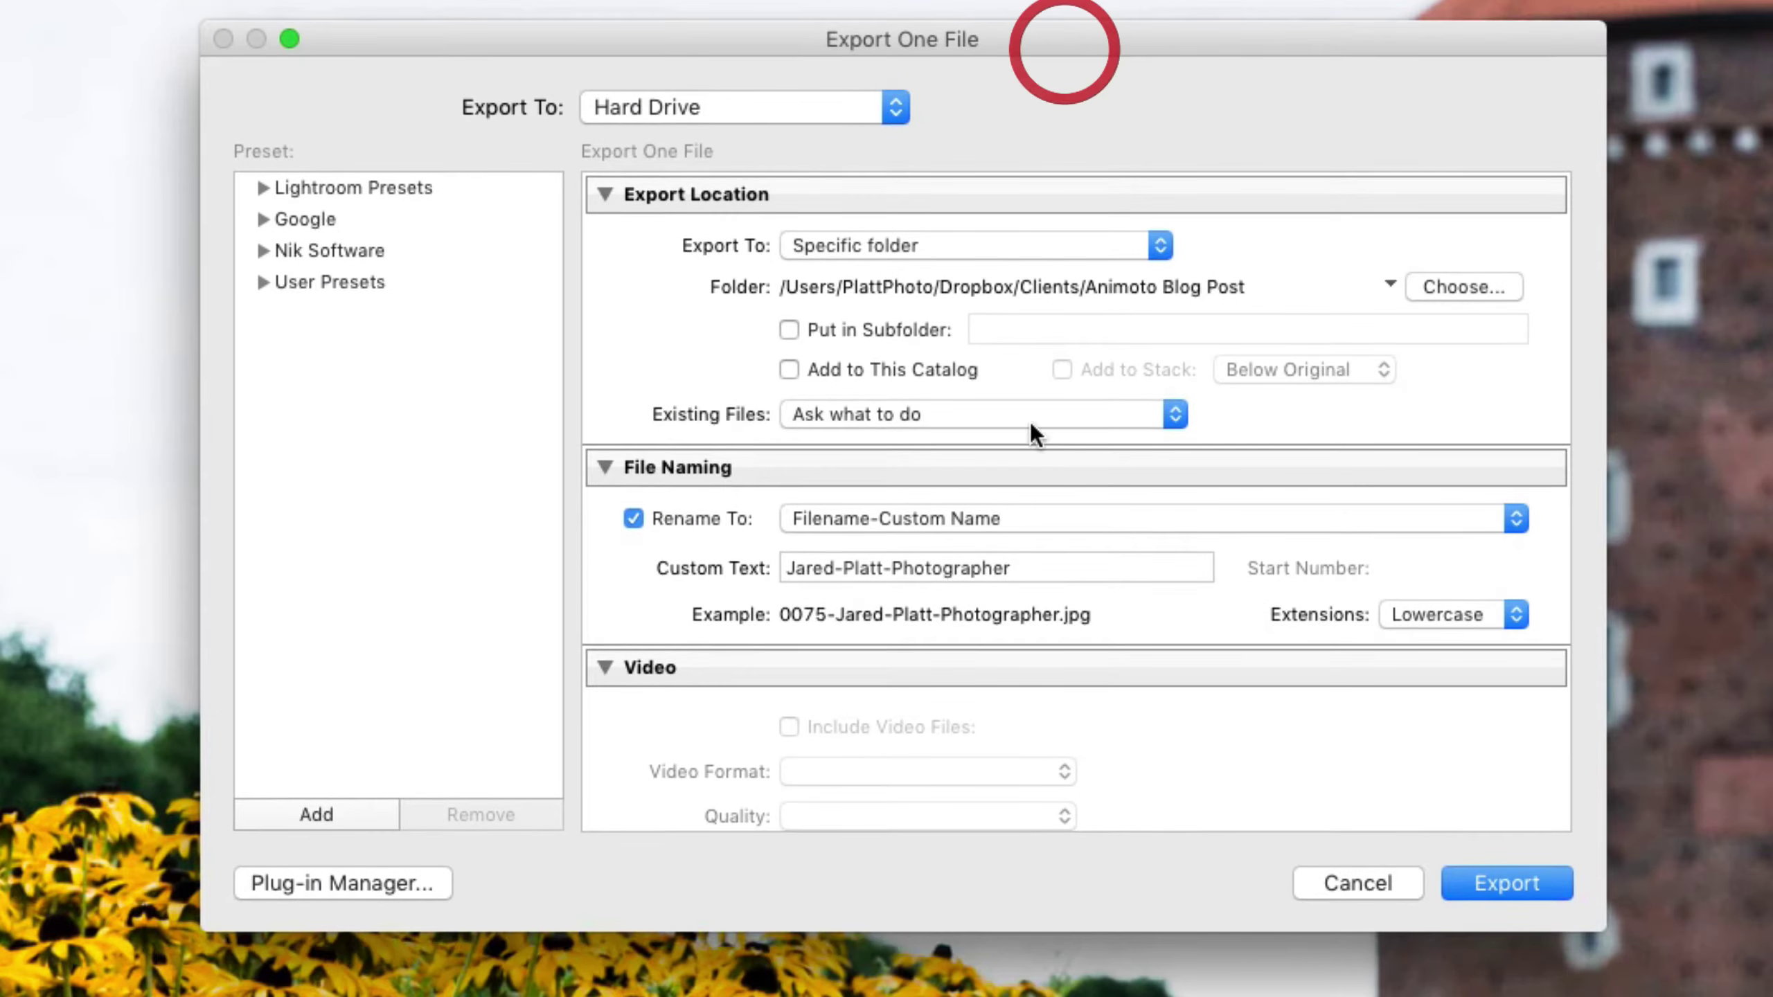
pyautogui.scroll(-10, 1030, 436)
pyautogui.scroll(-15, 1031, 436)
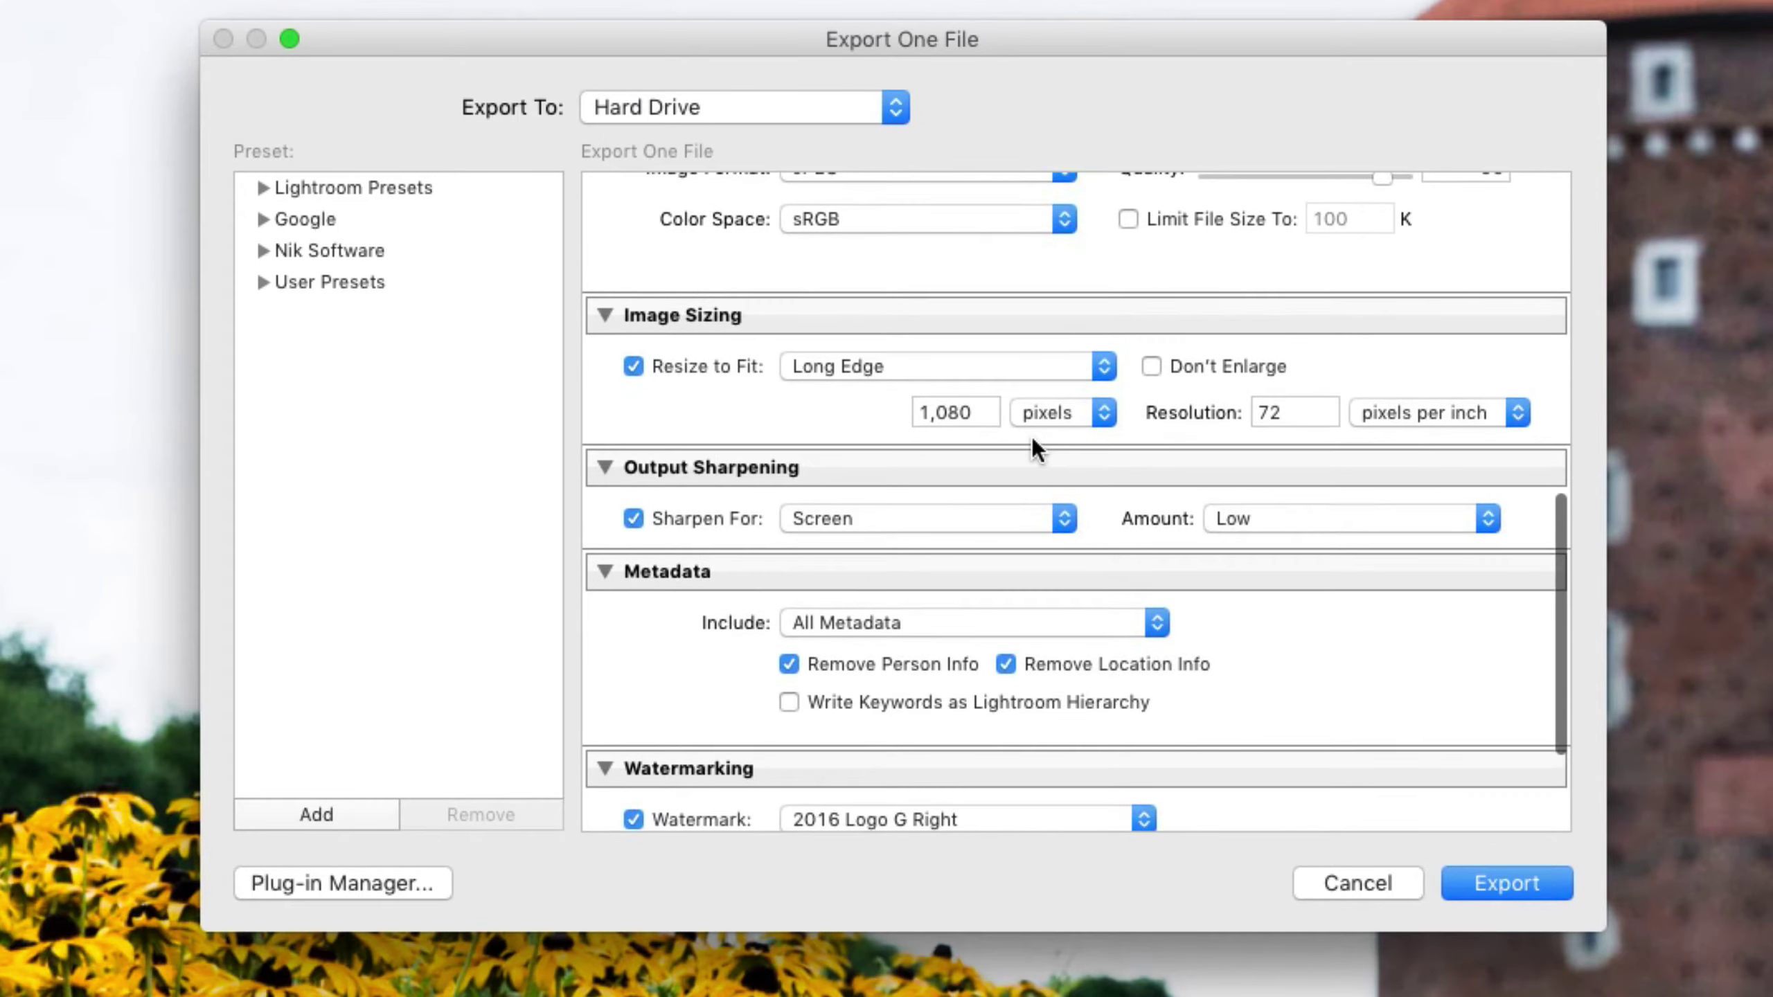
pyautogui.scroll(20, 1030, 436)
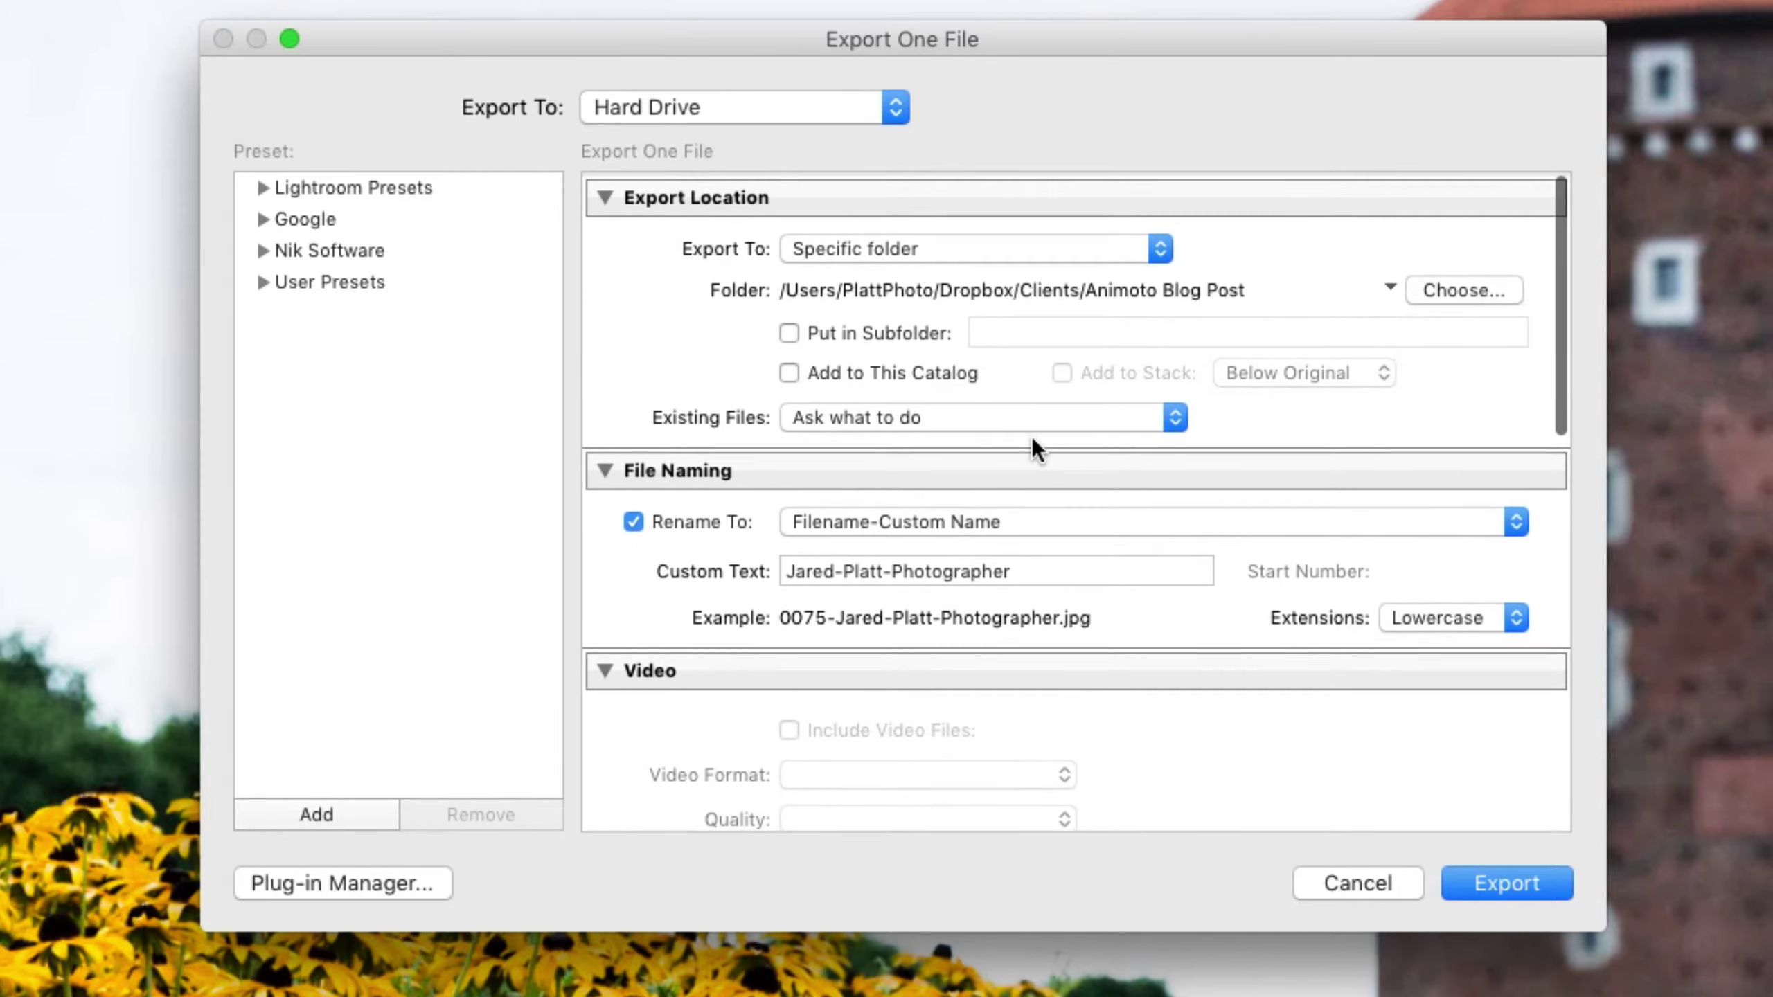
pyautogui.scroll(-8, 863, 461)
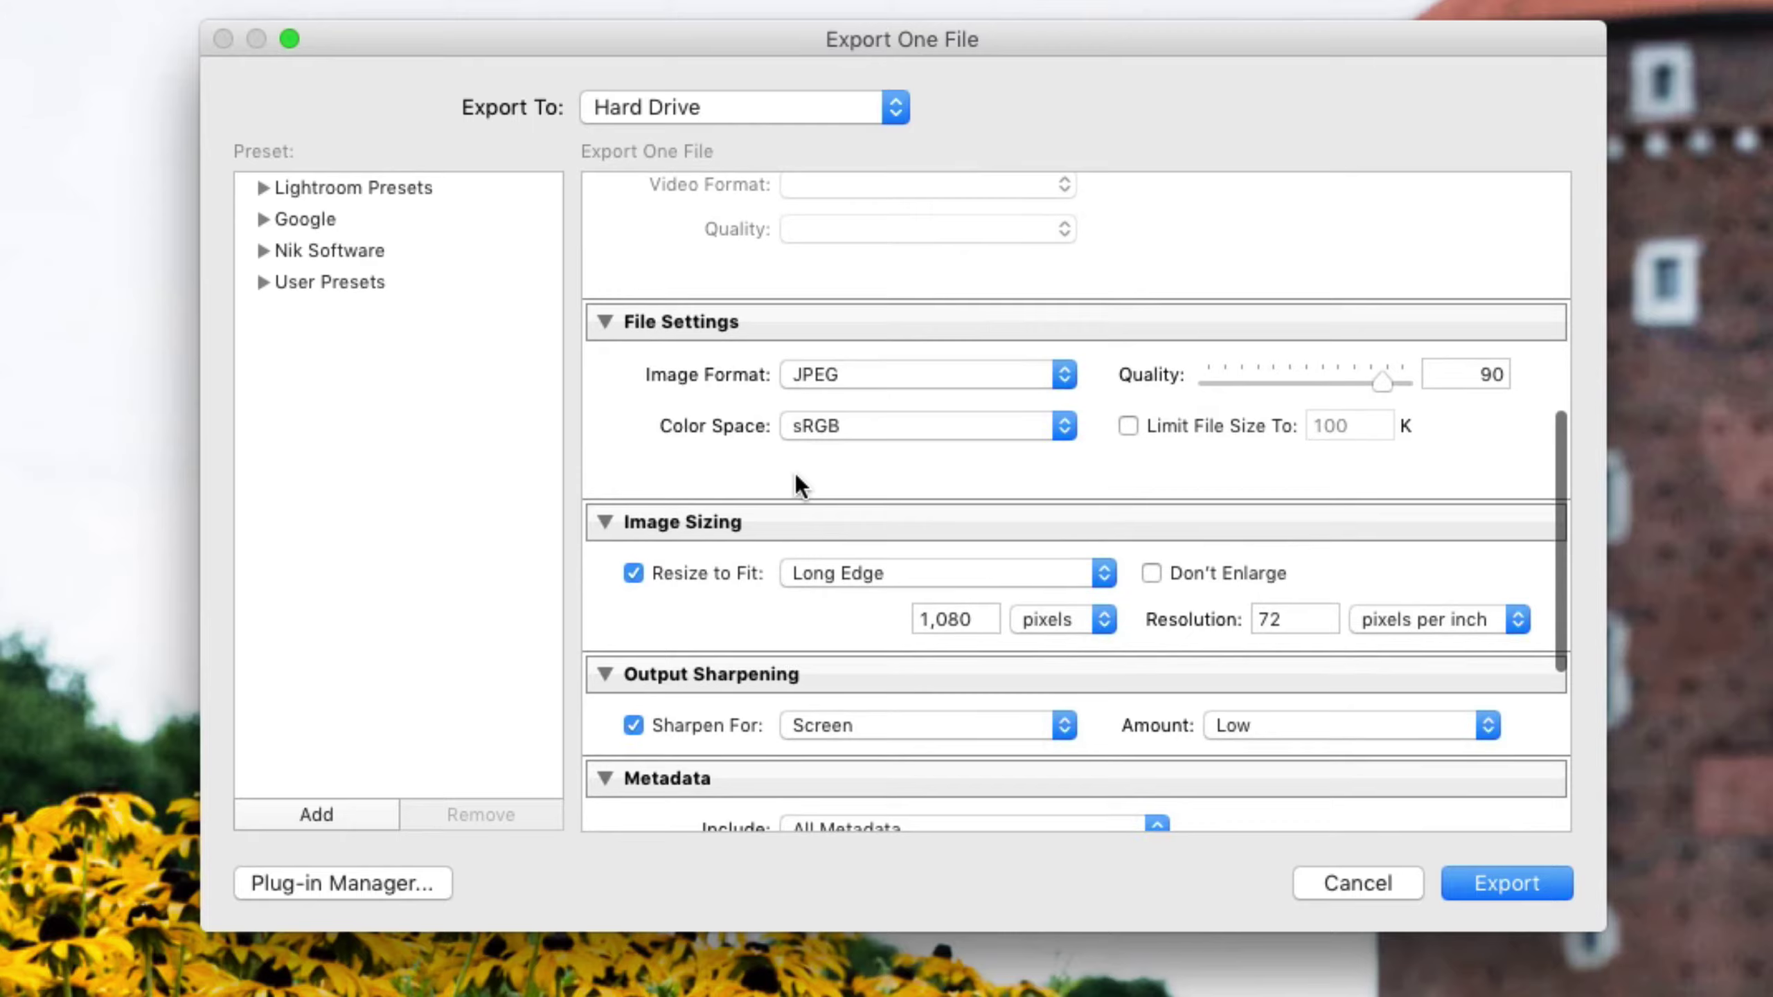
pyautogui.scroll(-10, 795, 585)
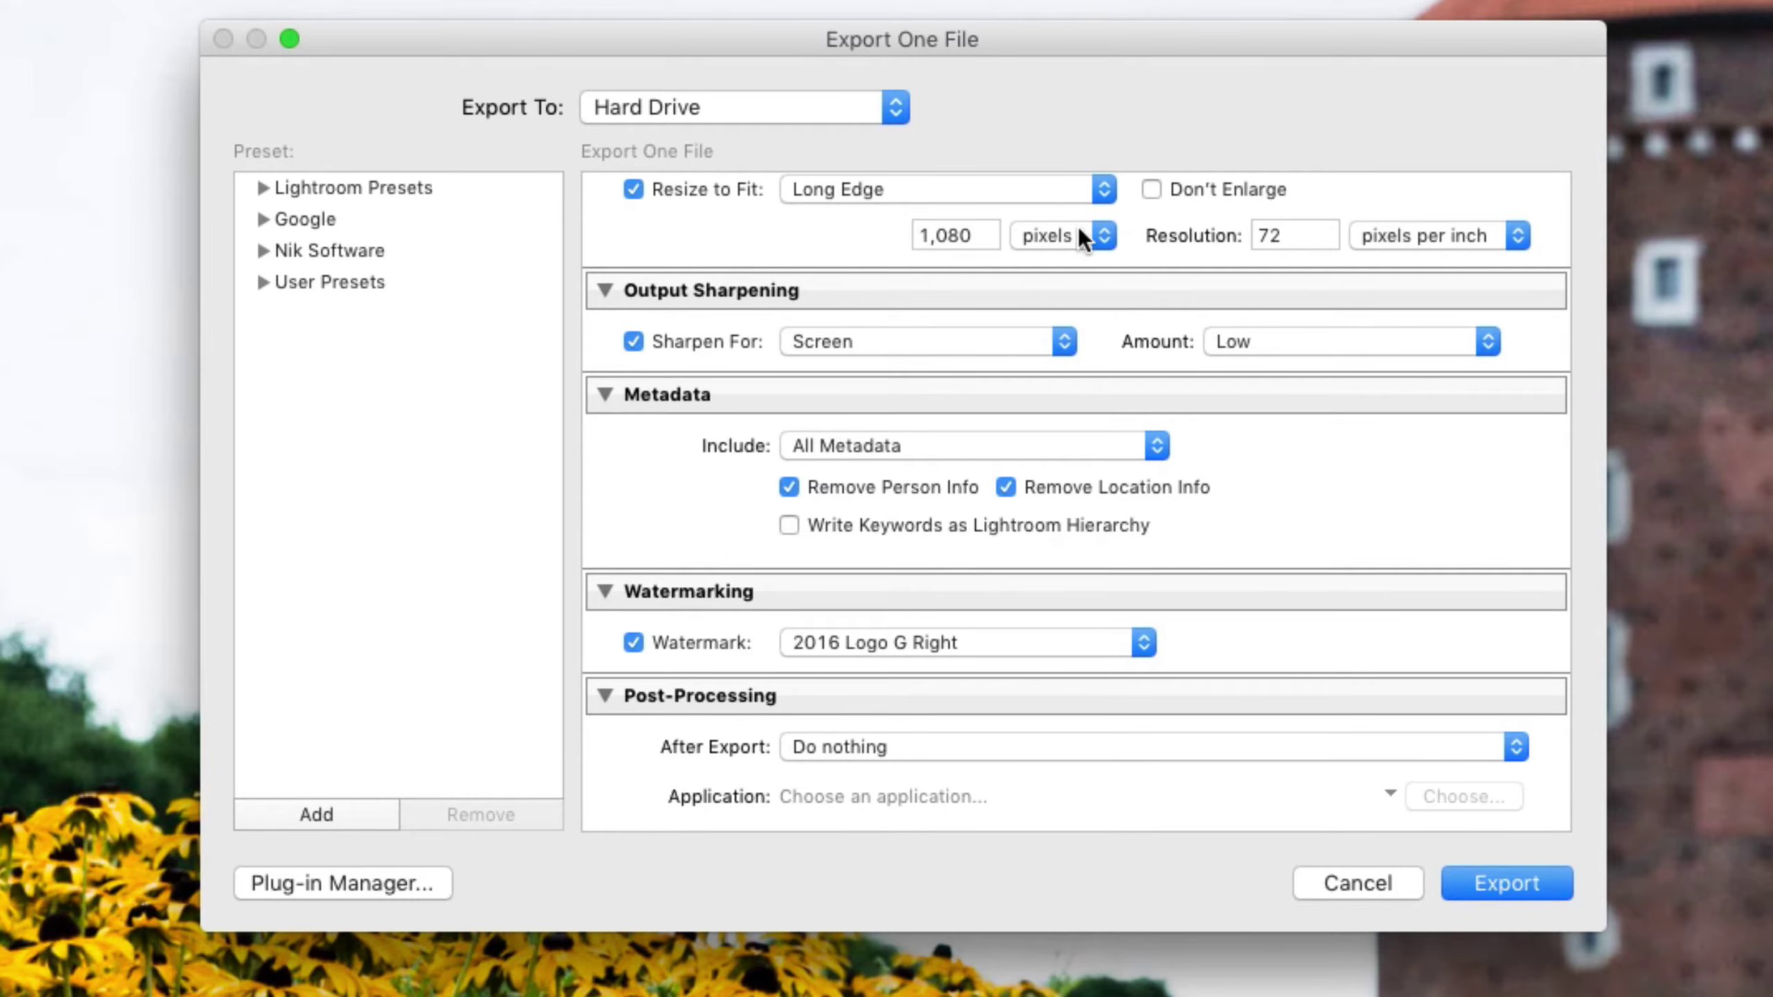
pyautogui.scroll(6, 1149, 403)
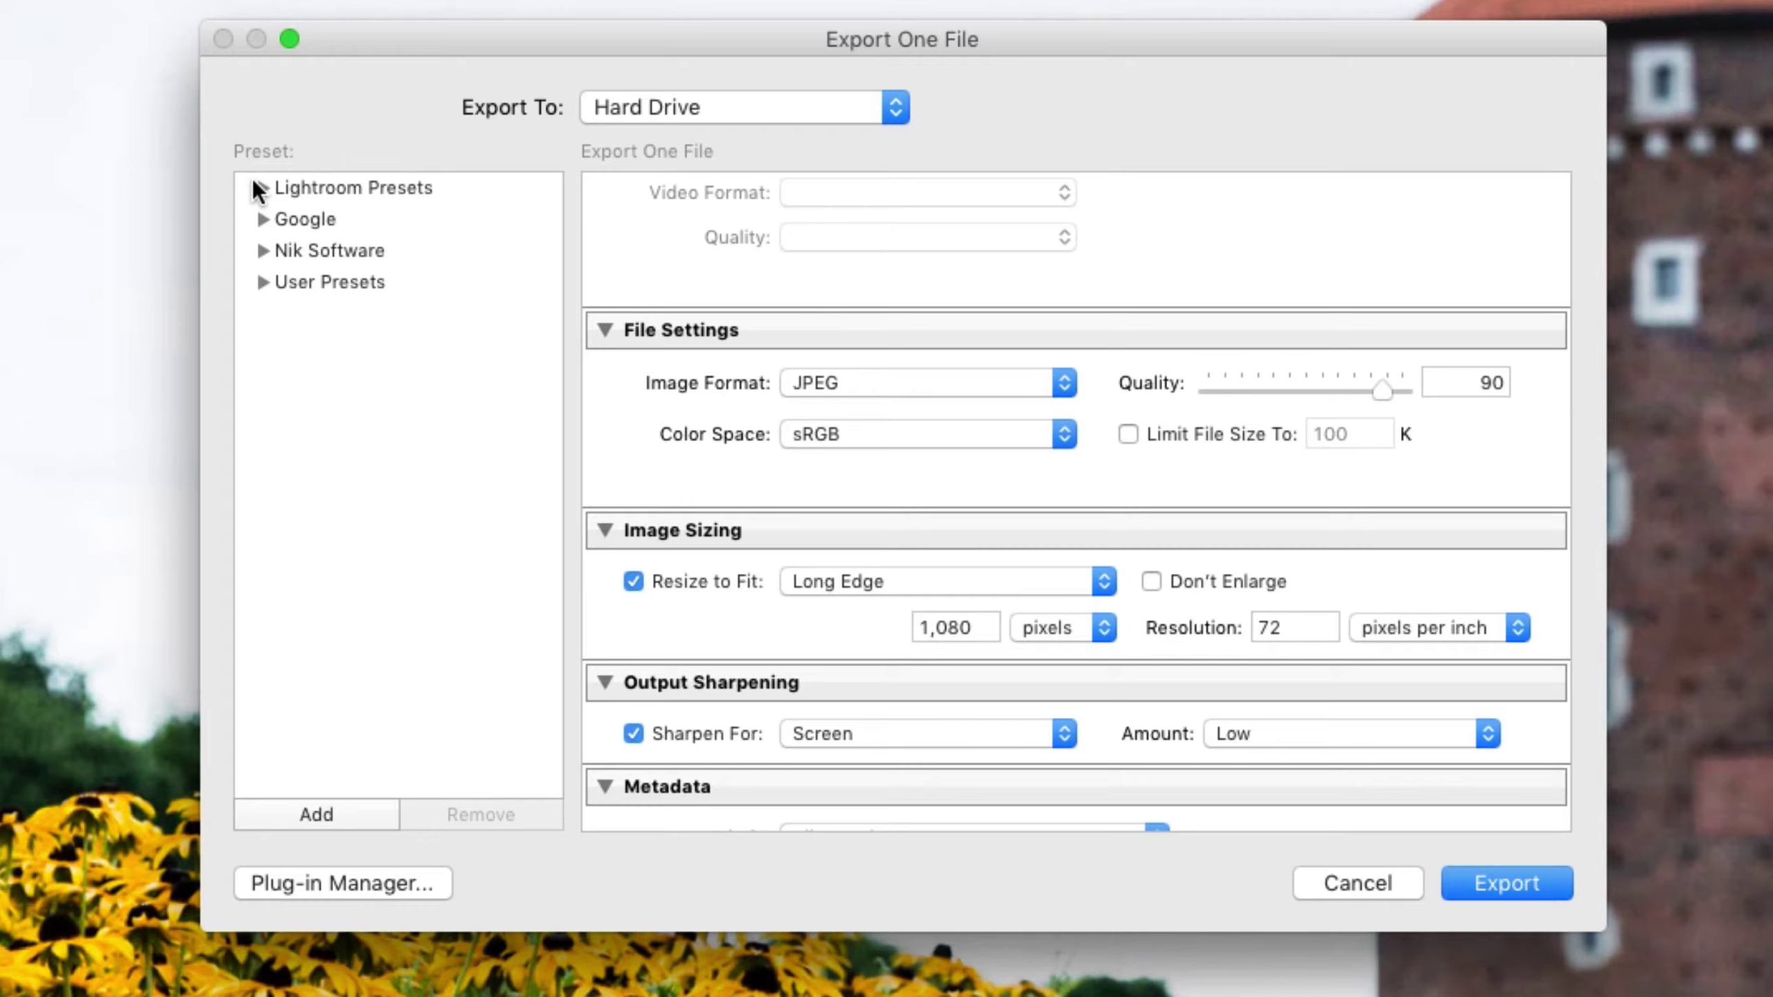
pyautogui.scroll(-5, 1215, 306)
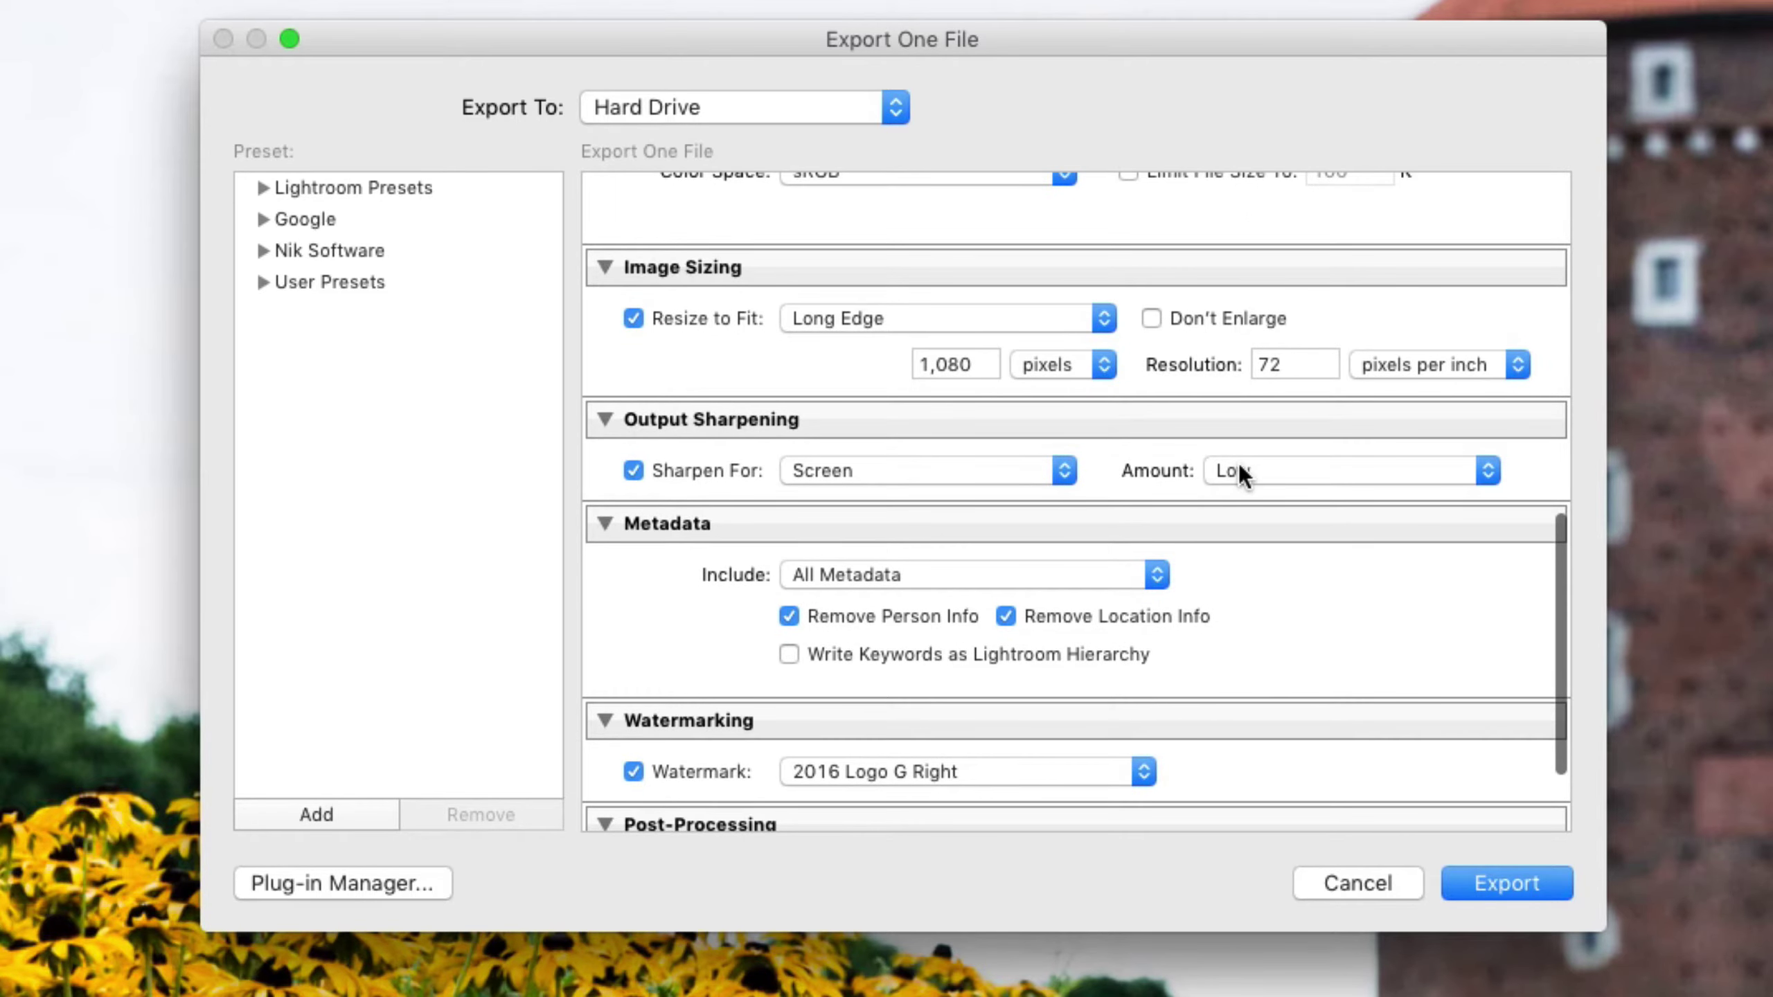
pyautogui.scroll(-3, 1238, 464)
pyautogui.scroll(3, 1191, 458)
pyautogui.scroll(15, 1032, 438)
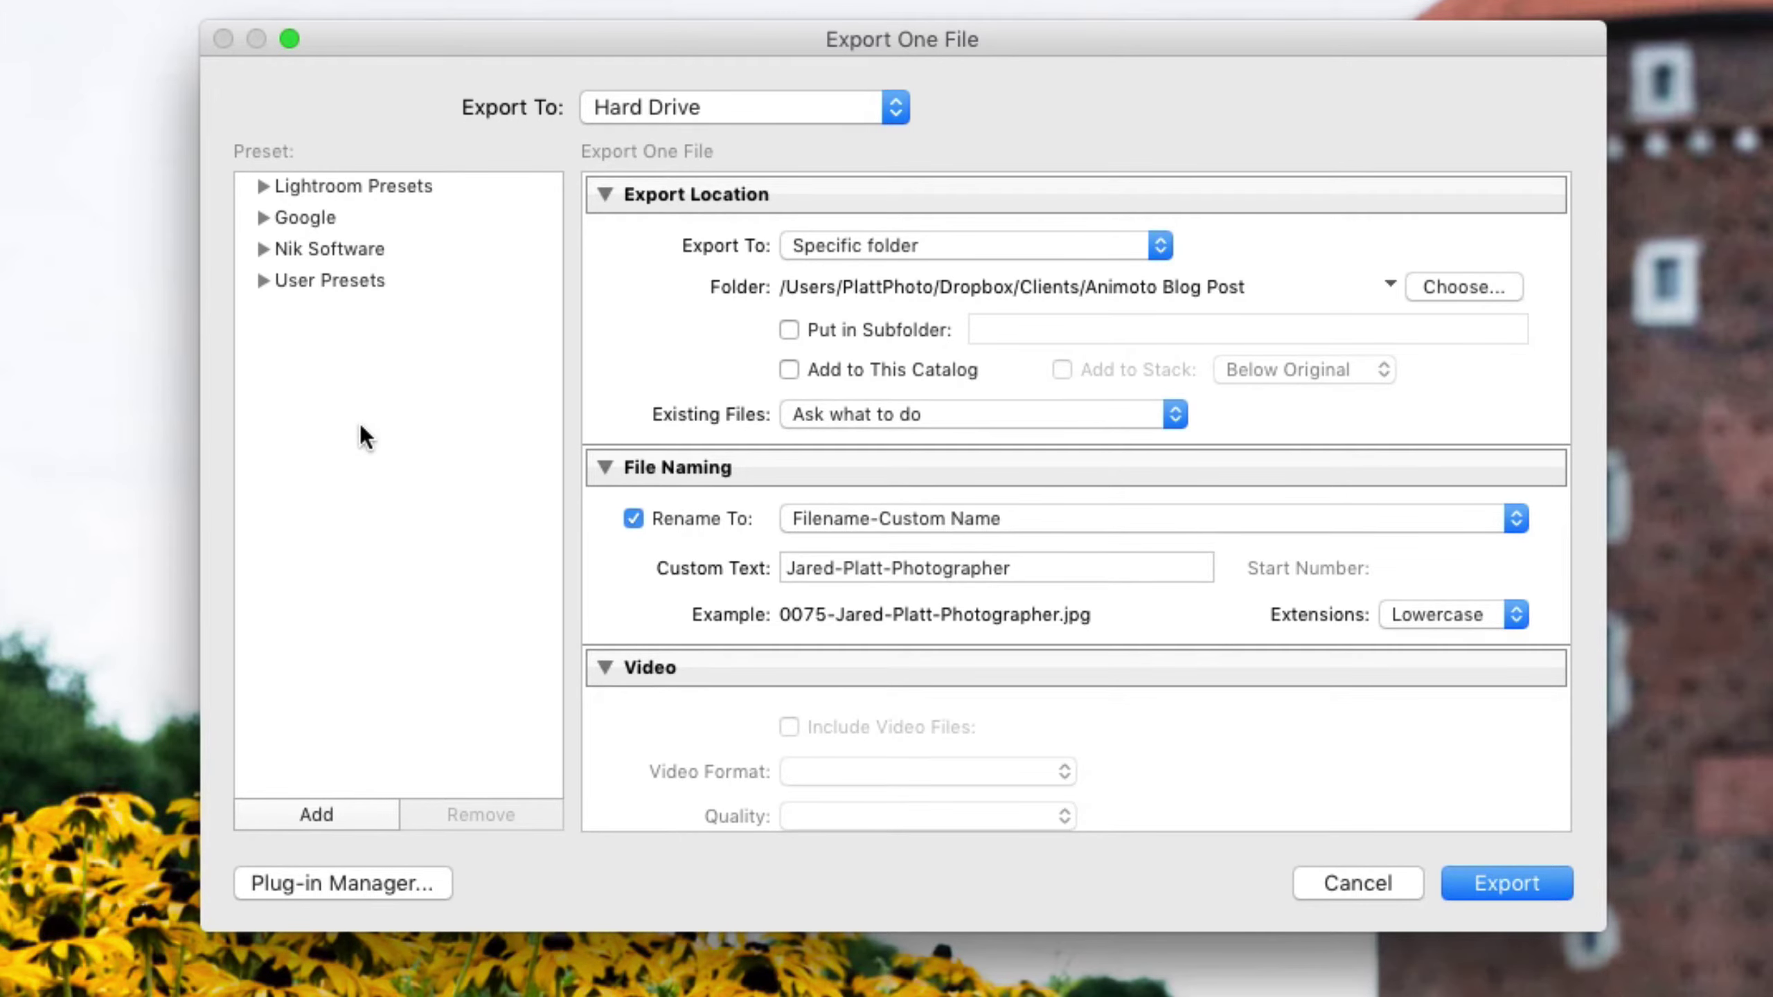
pyautogui.scroll(-10, 1043, 466)
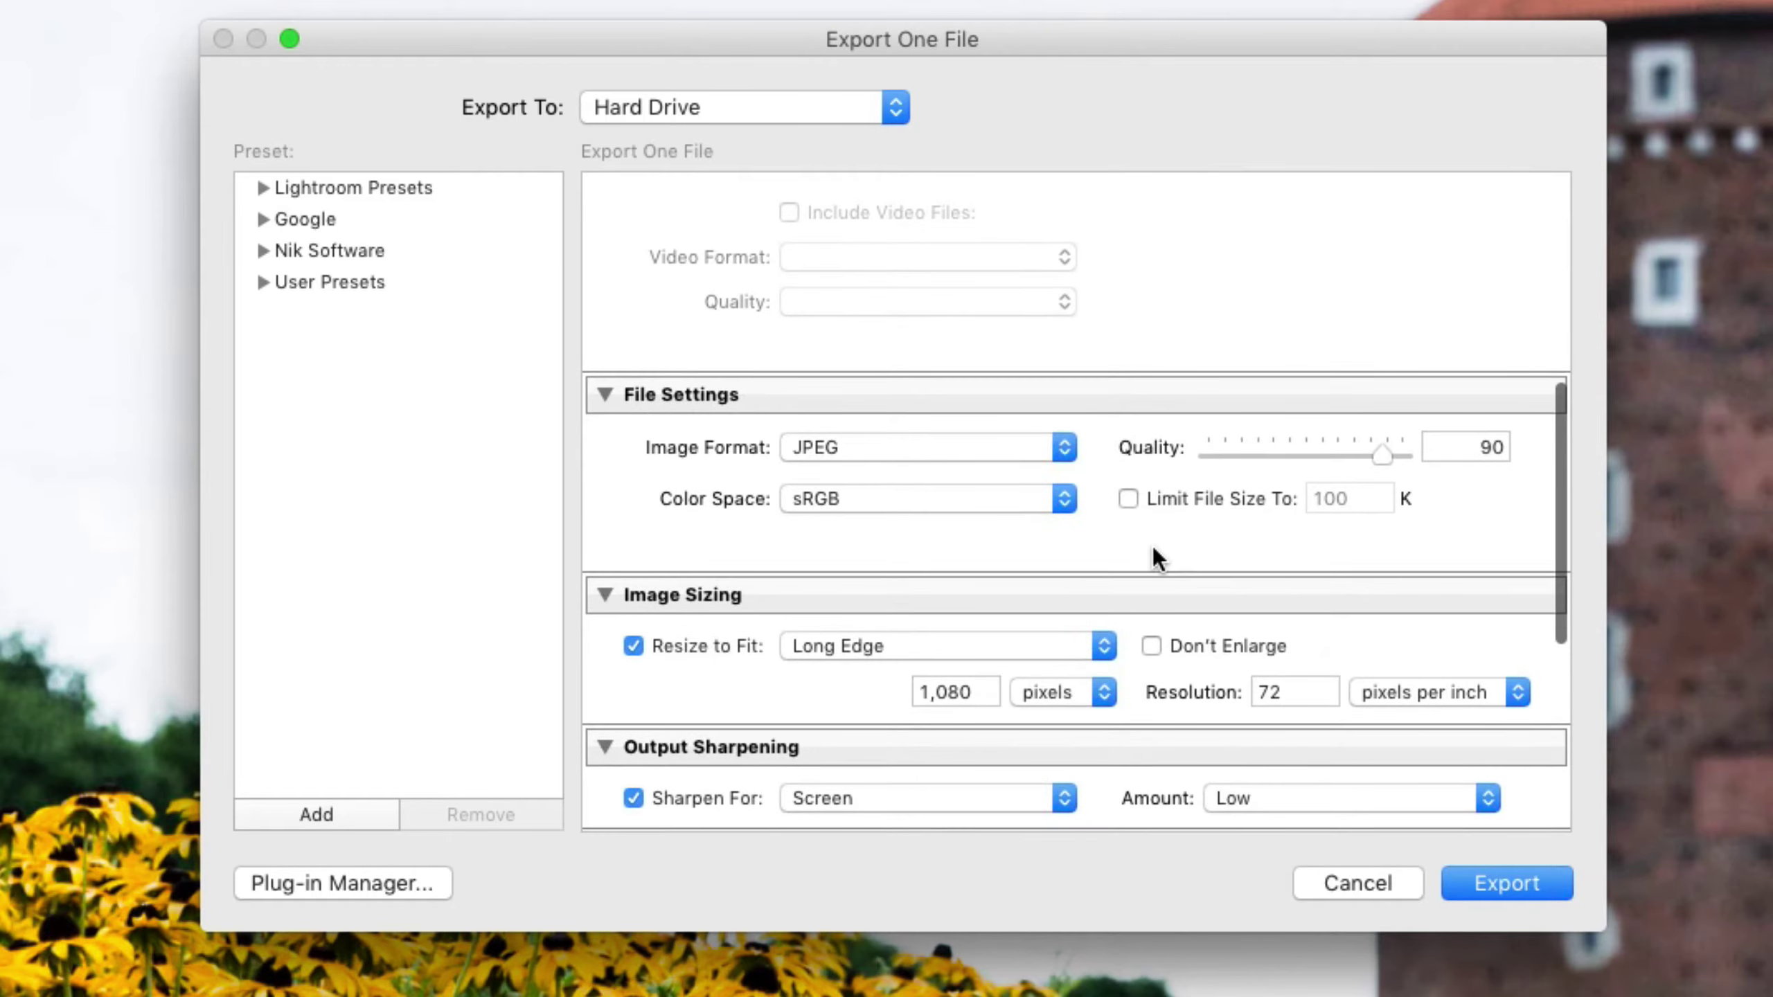
pyautogui.scroll(-8, 1153, 546)
pyautogui.scroll(18, 1152, 547)
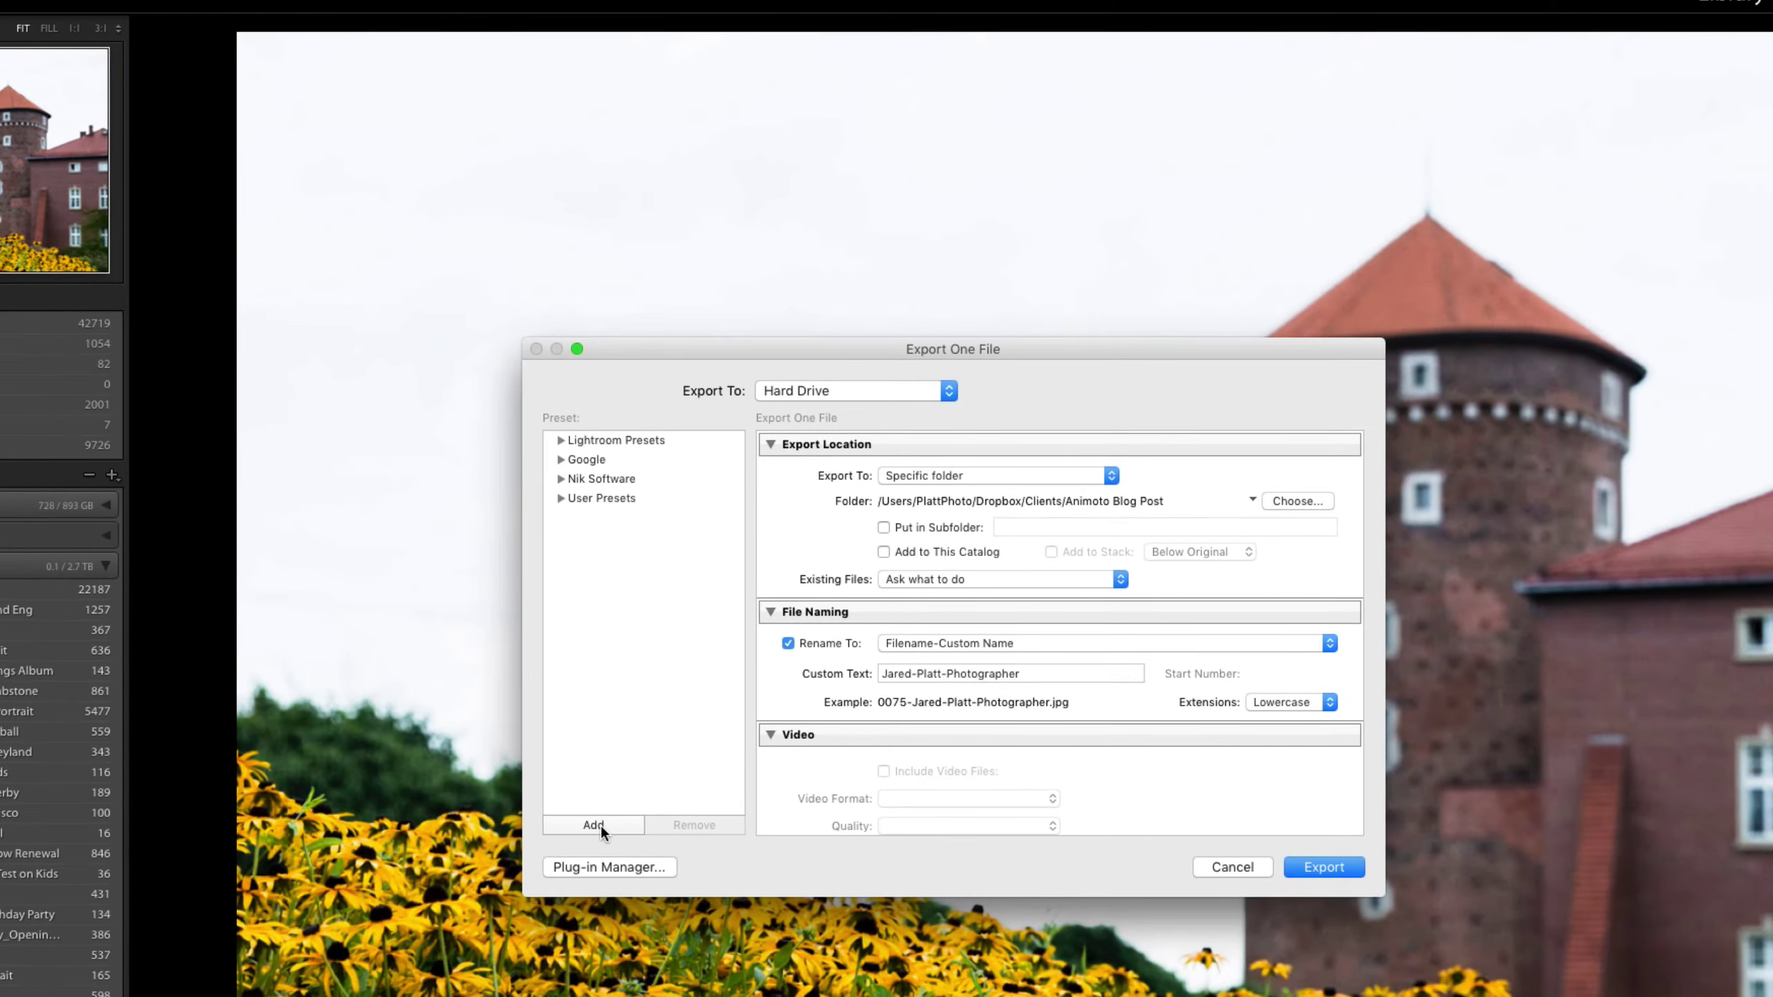
# Start a new export preset, then cancel it and close the export dialog without exporting
pyautogui.click(329, 816)
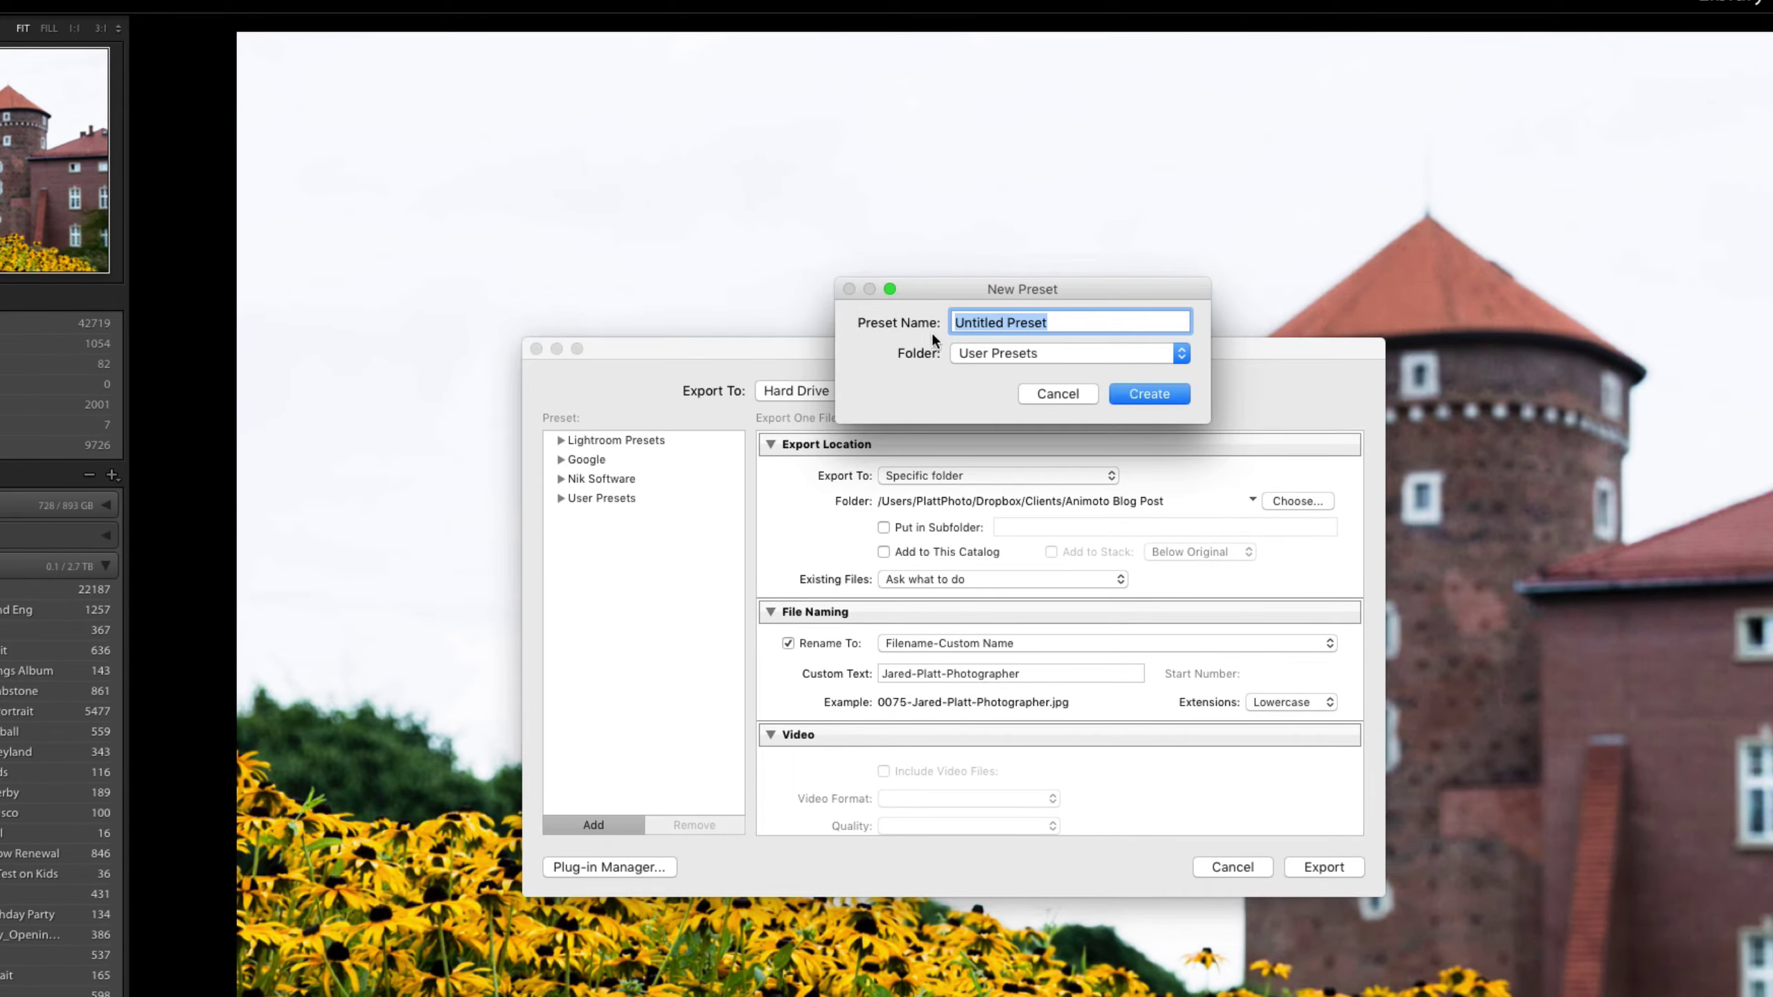
pyautogui.click(1040, 391)
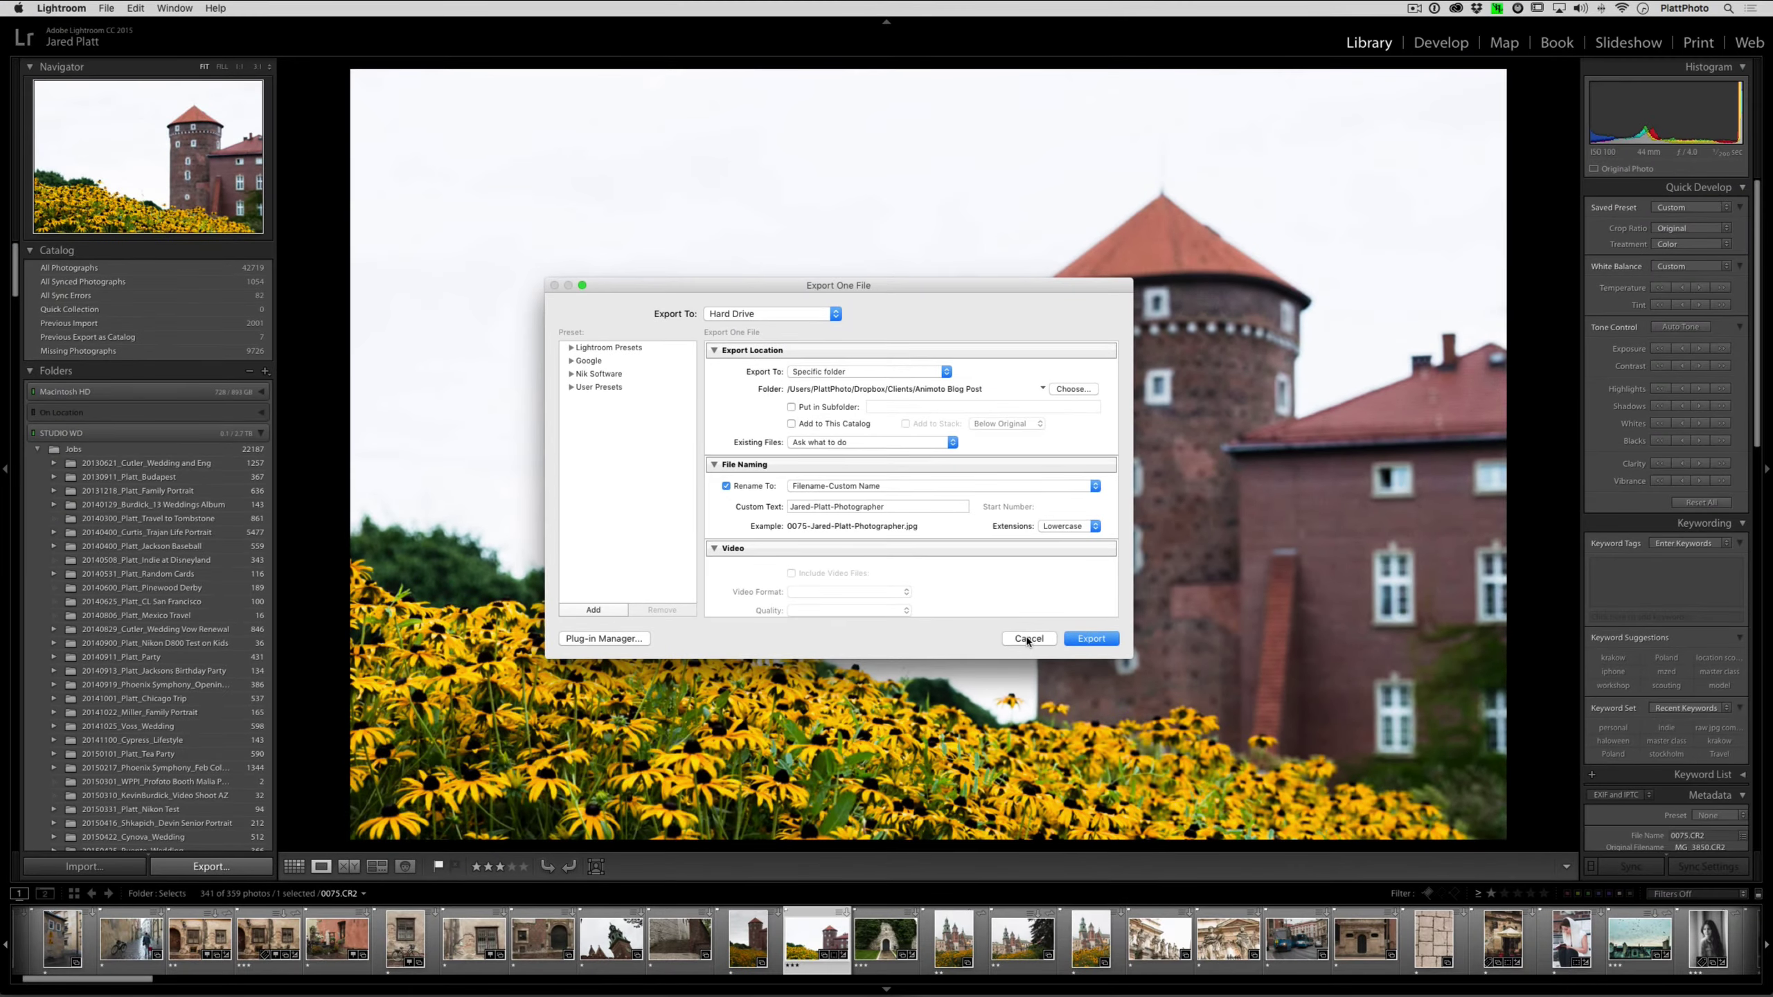
pyautogui.click(1230, 864)
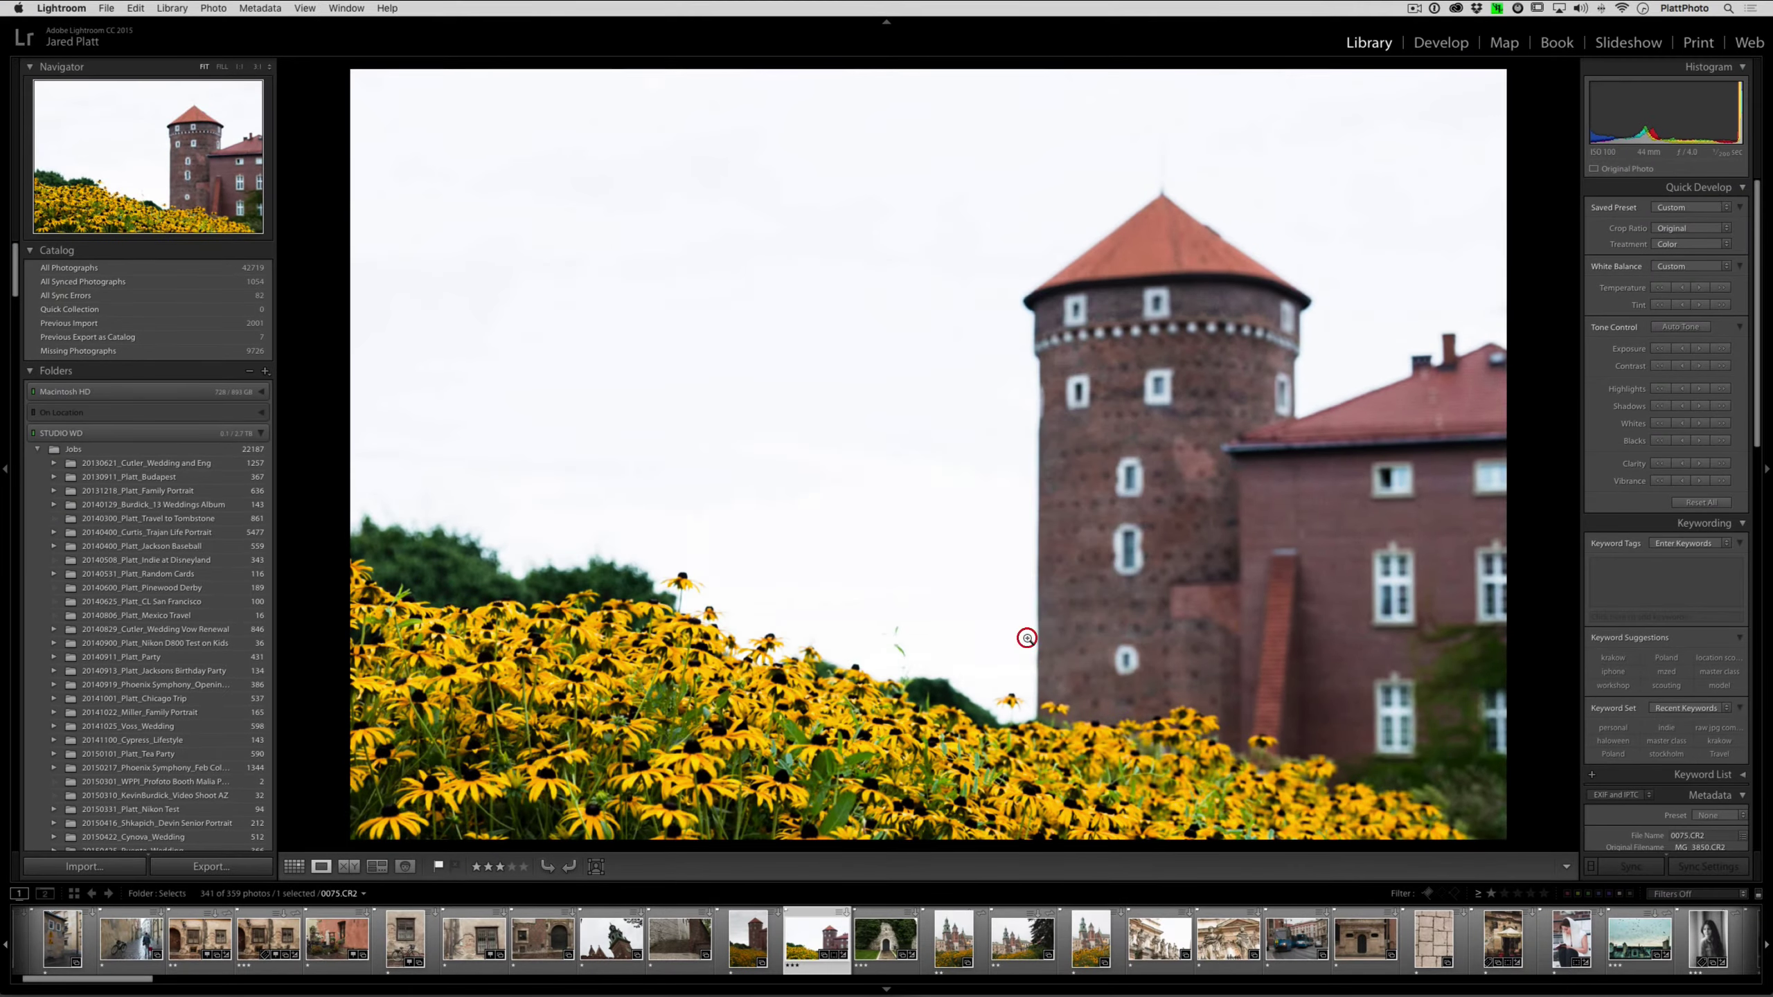
# Hide Lightroom and browse the desktop preset collection into Drag Contents into Export Presets > Everyday Exports 2015
pyautogui.press('super+h')
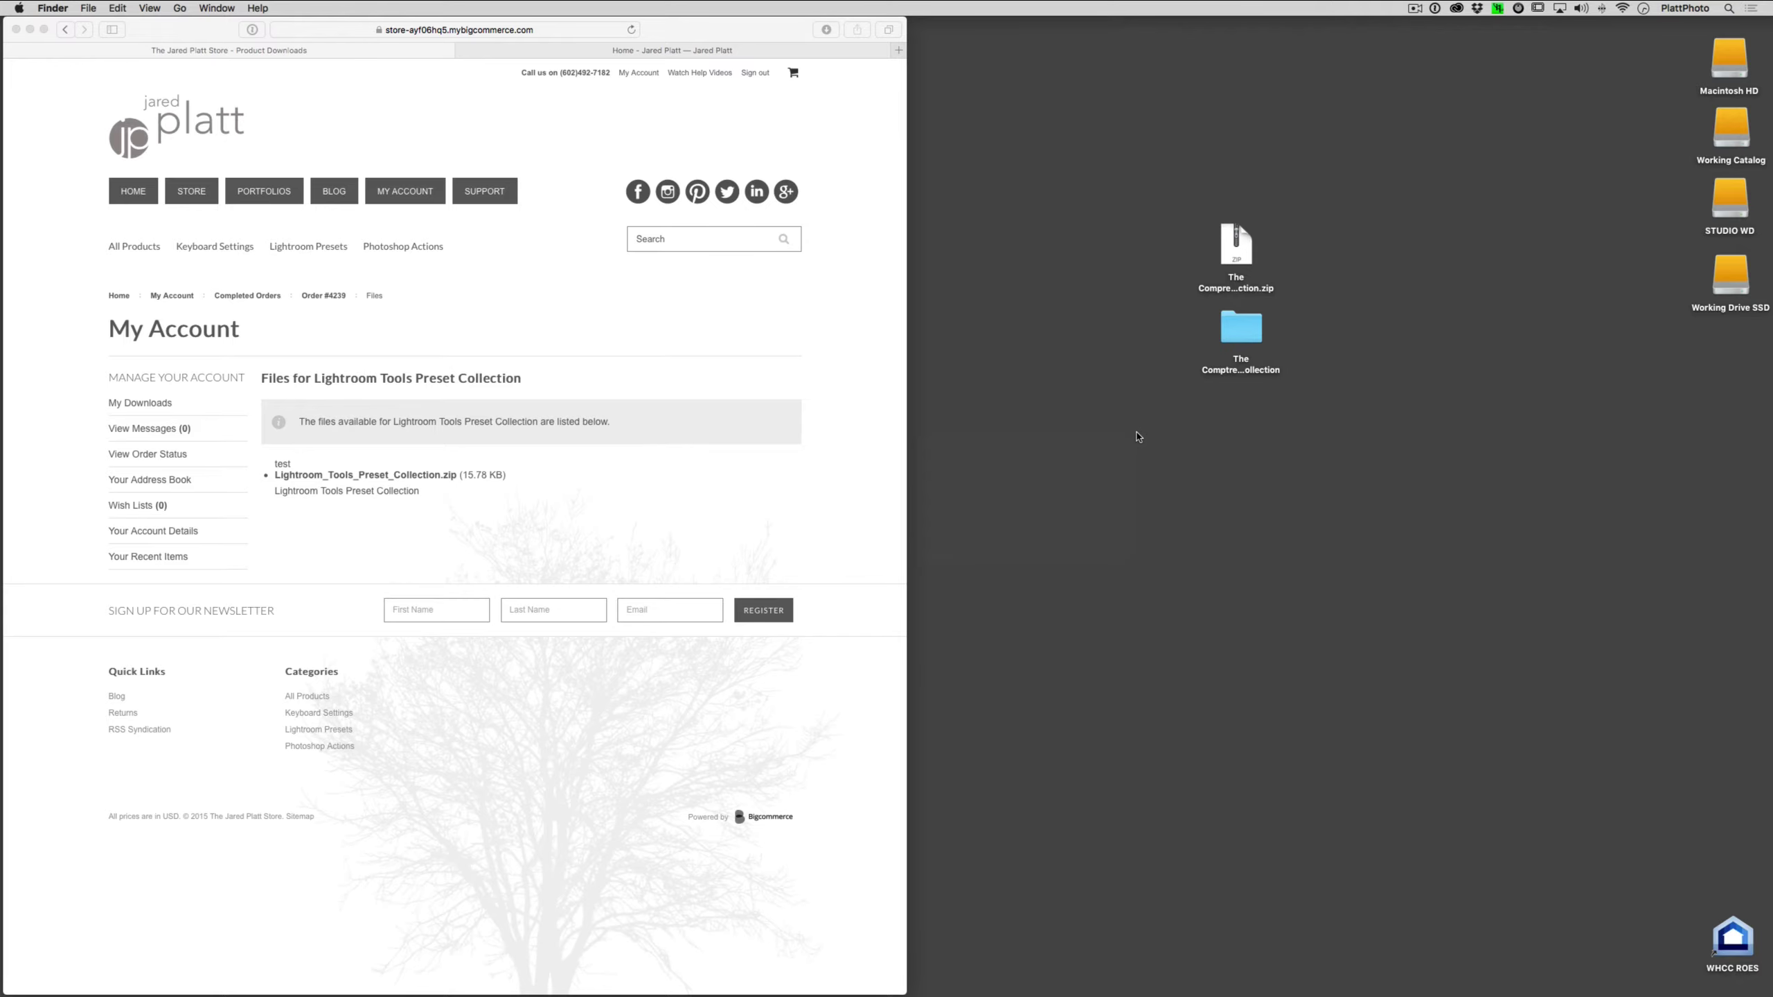
pyautogui.click(1142, 431)
pyautogui.doubleClick(1239, 326)
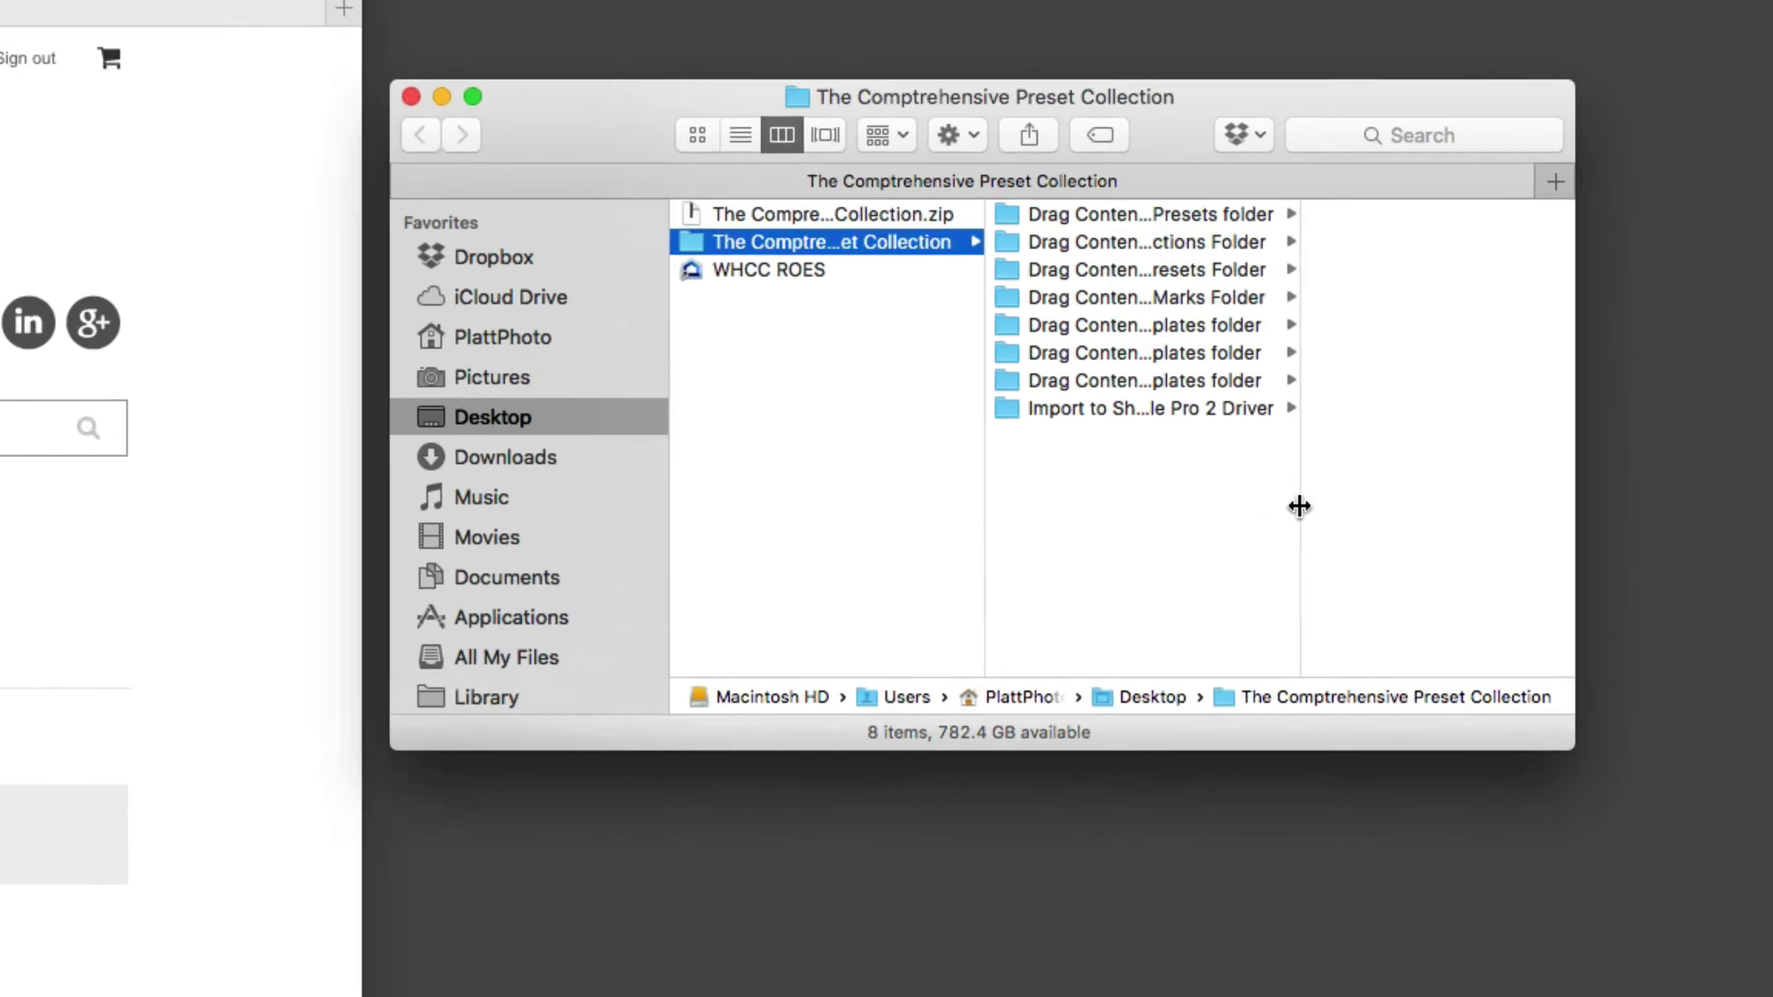
pyautogui.moveTo(1327, 273); pyautogui.dragTo(1431, 285)
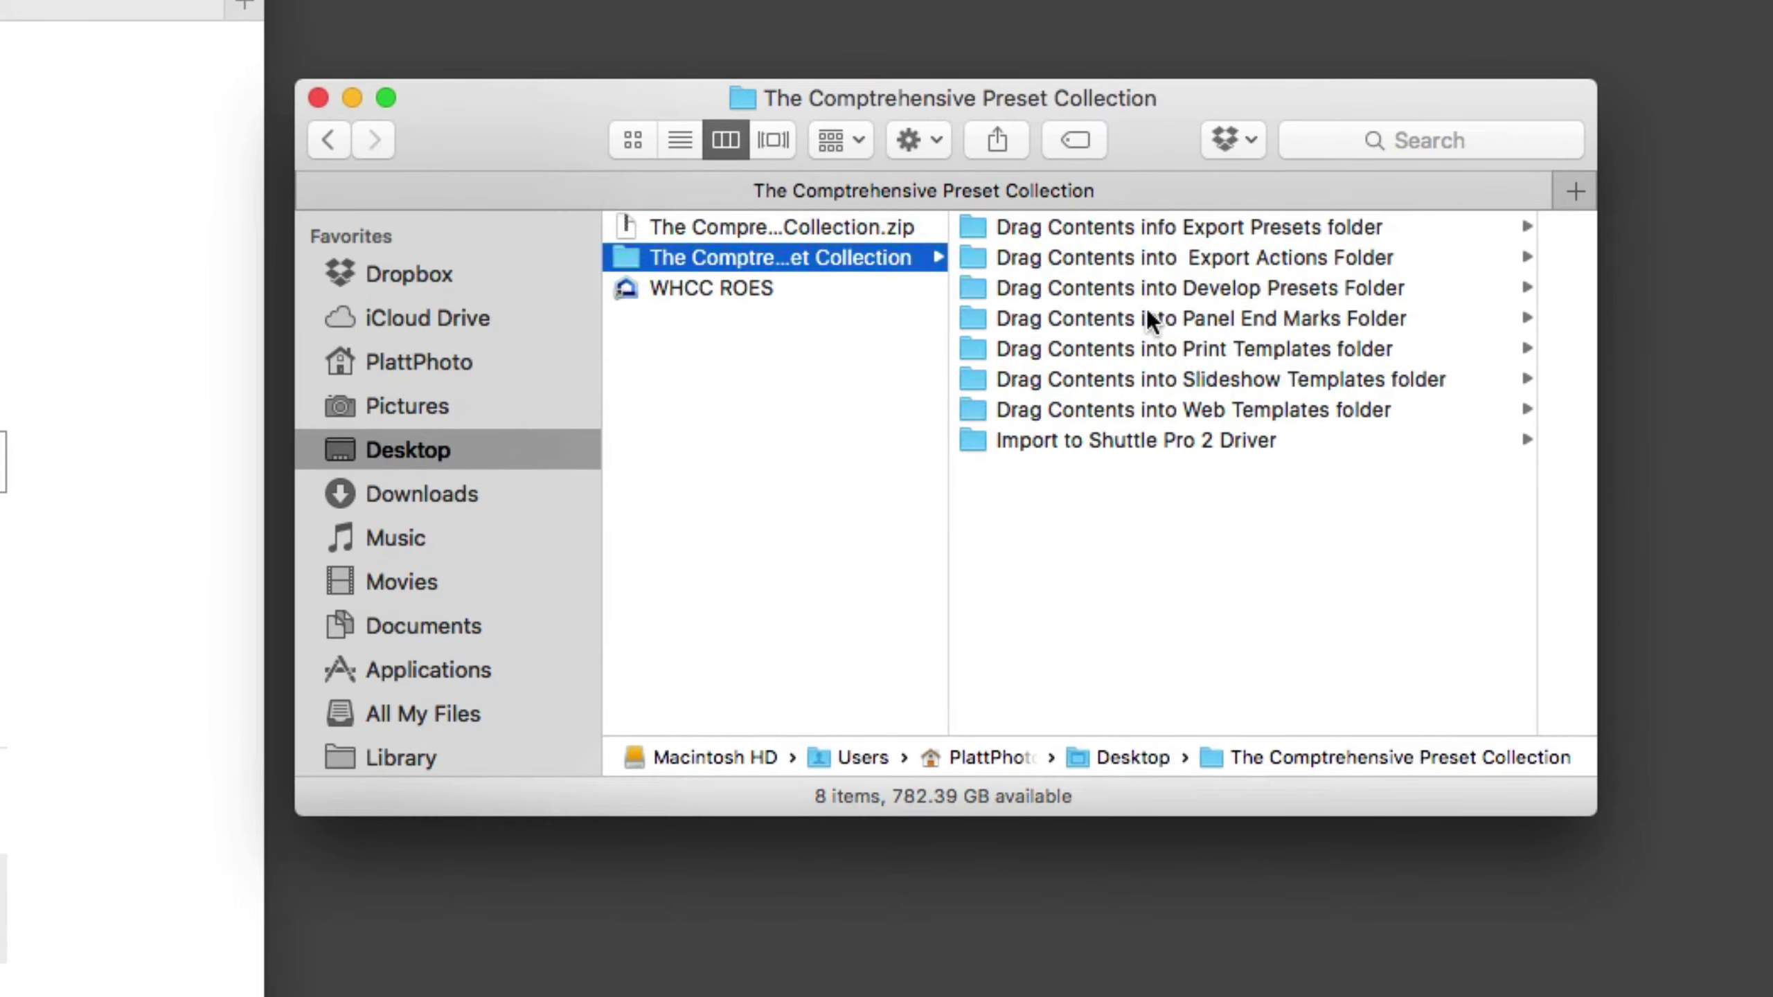
pyautogui.click(1195, 225)
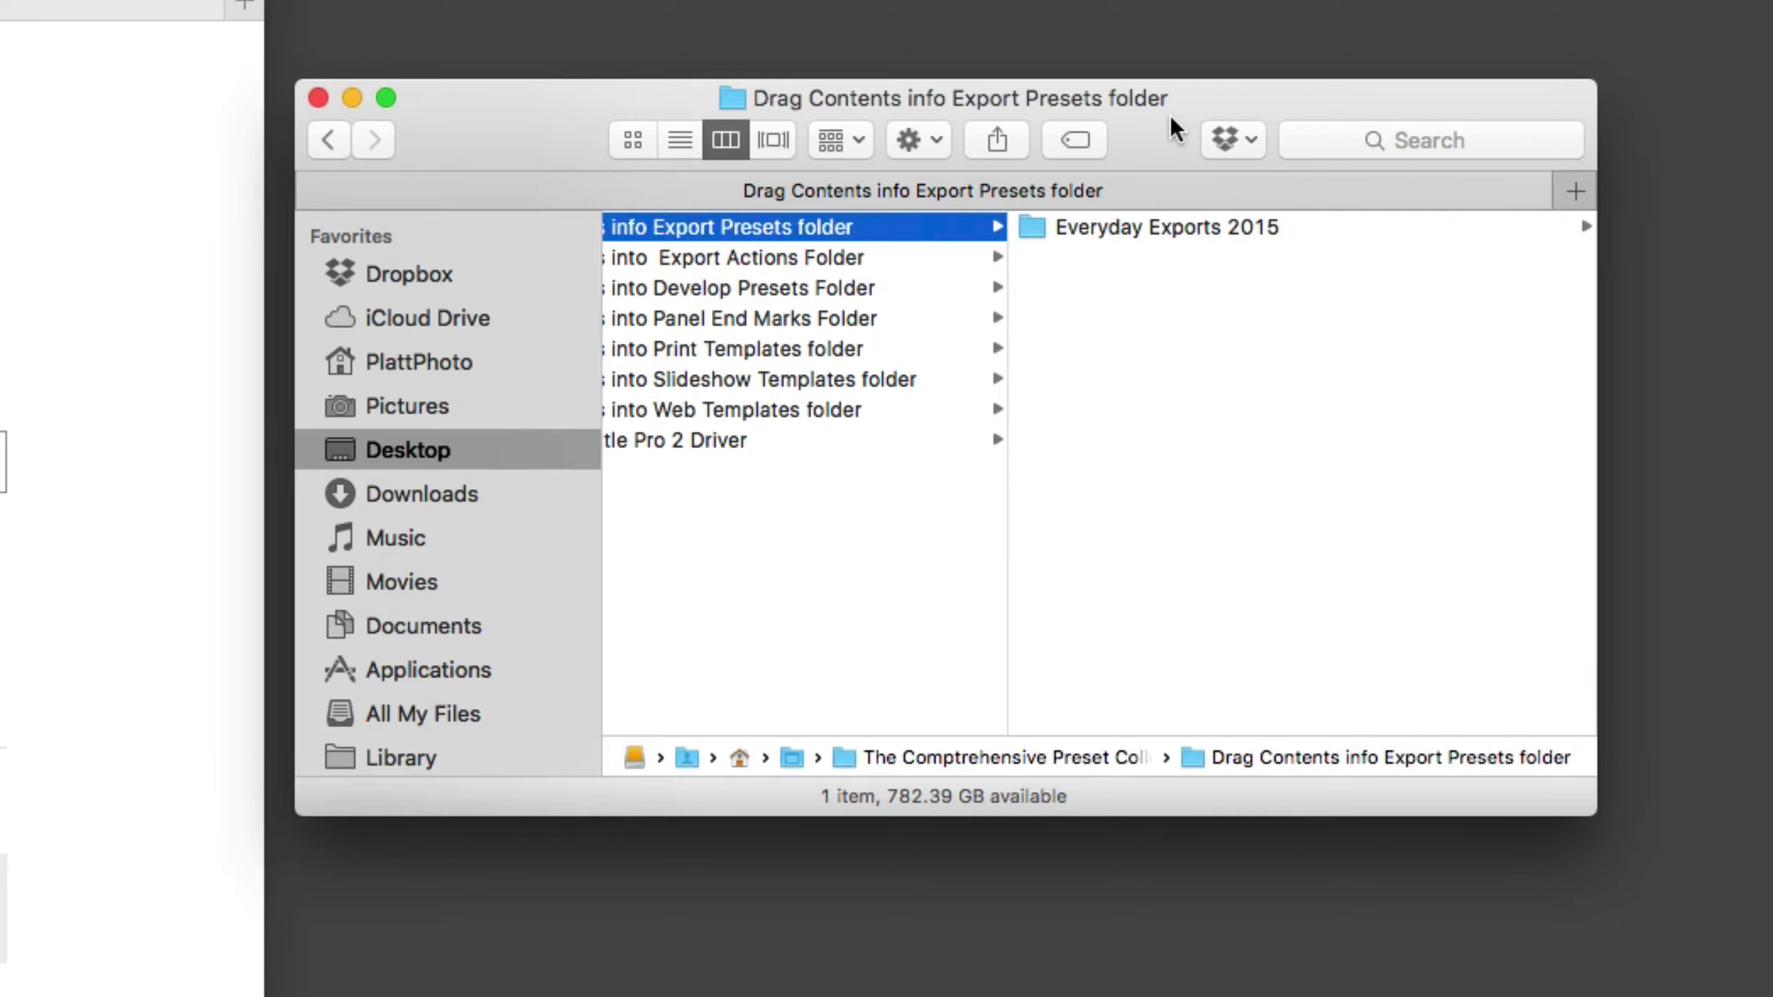
pyautogui.click(1040, 227)
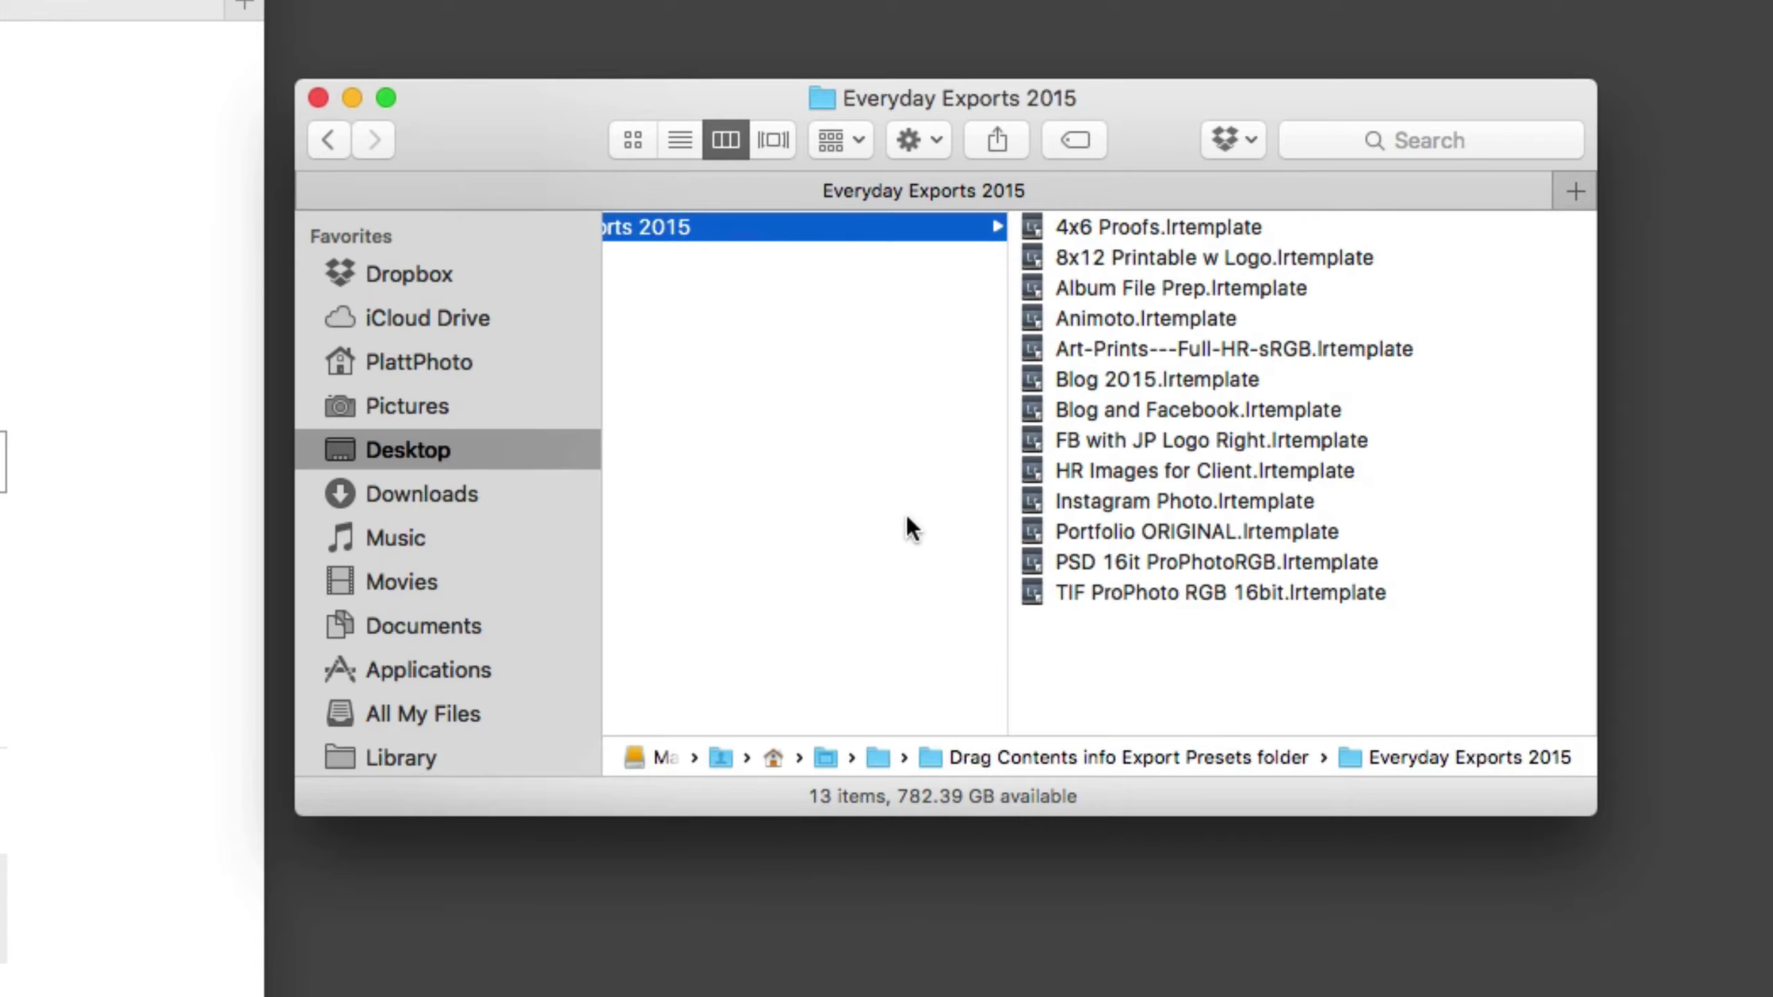
pyautogui.hscroll(-5, 906, 512)
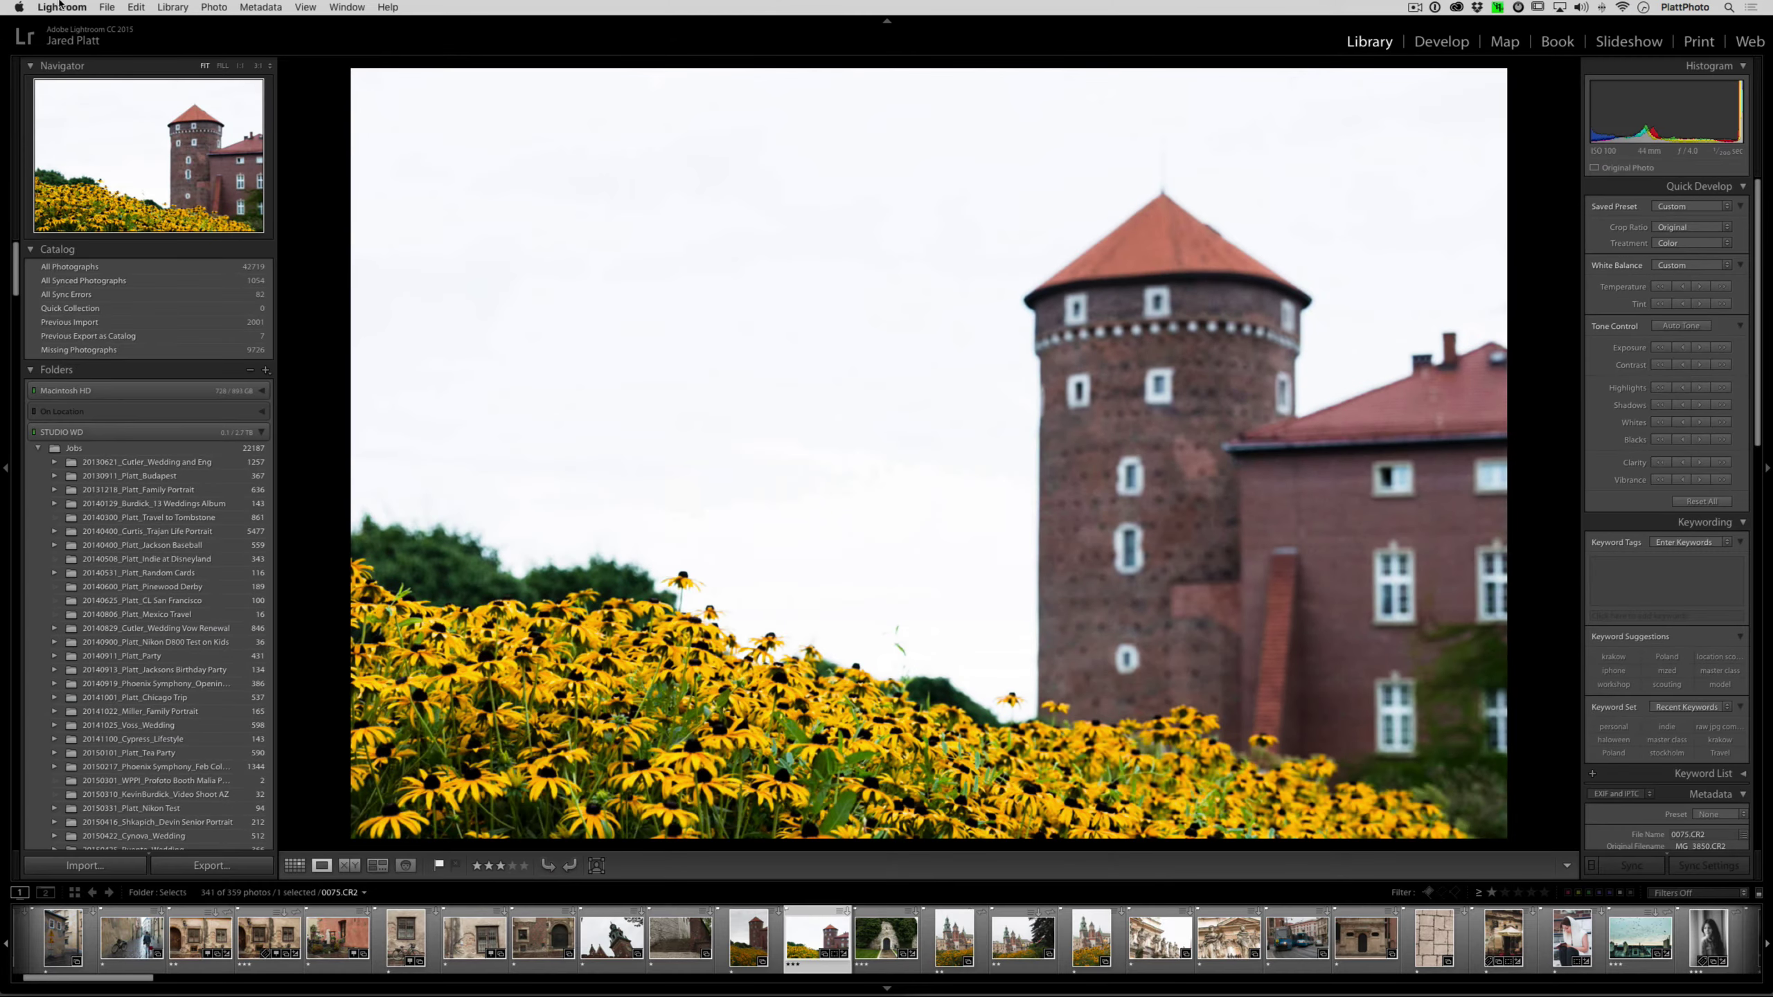
# Open Lightroom's Preferences on the Presets tab
pyautogui.click(60, 6)
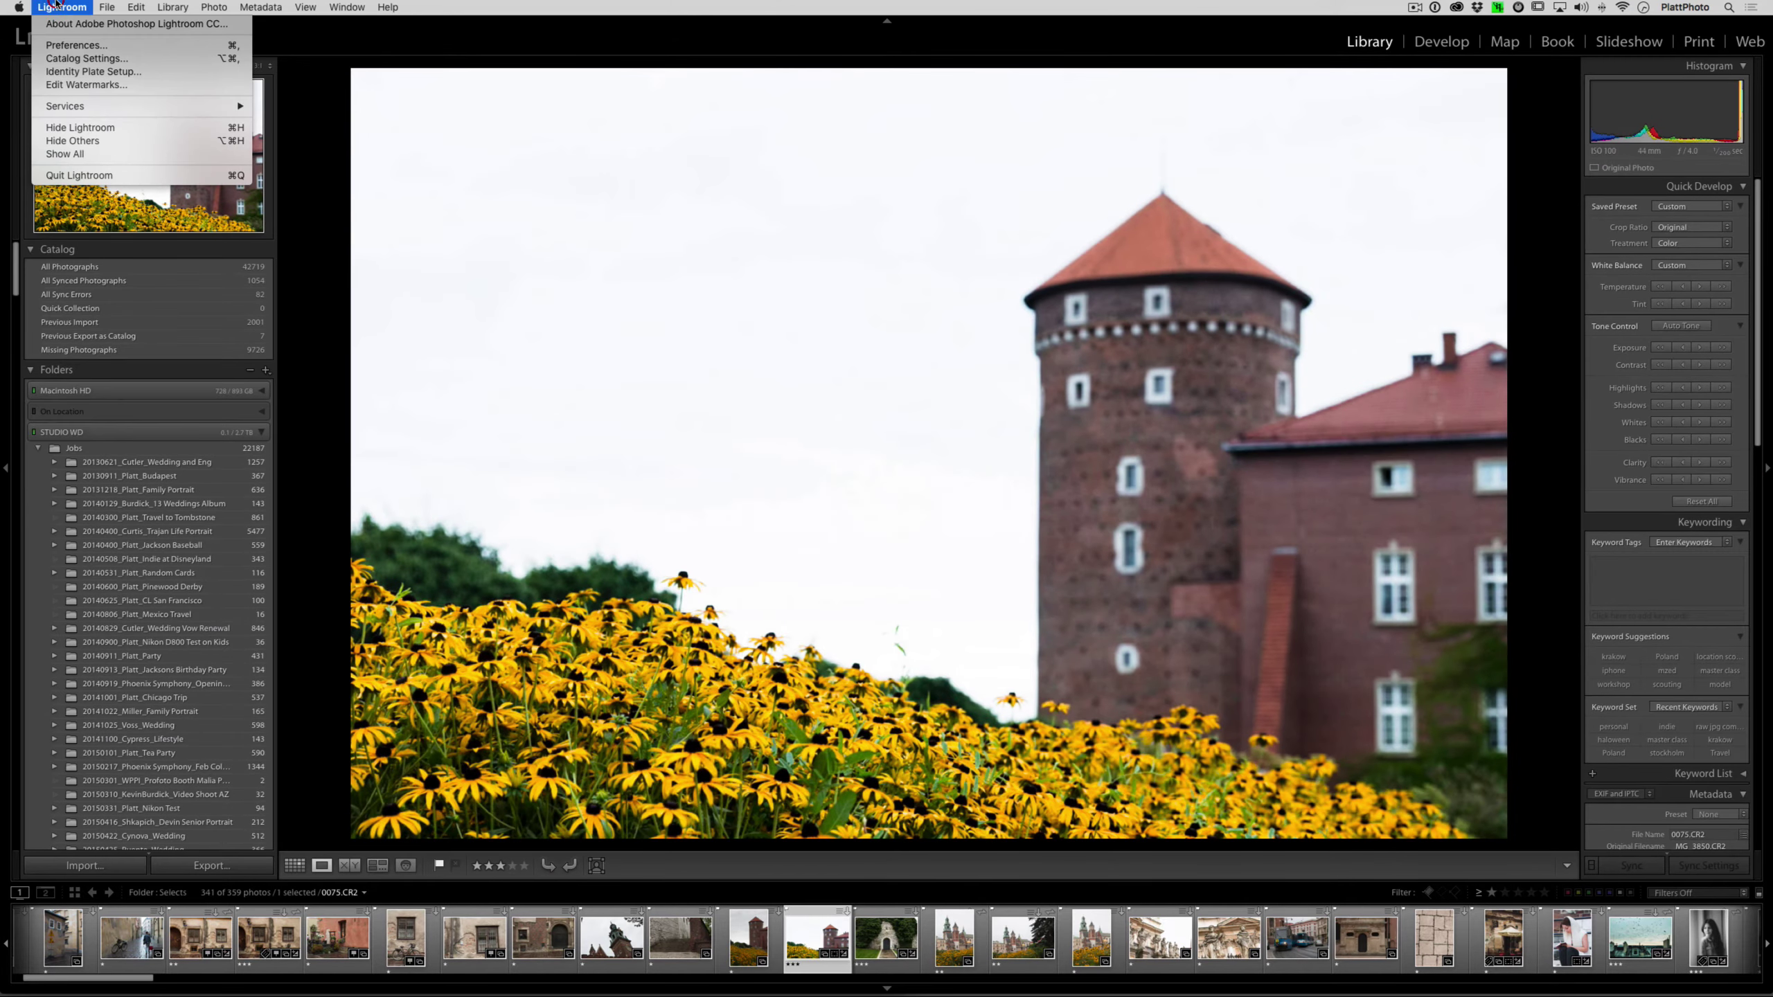
pyautogui.click(142, 50)
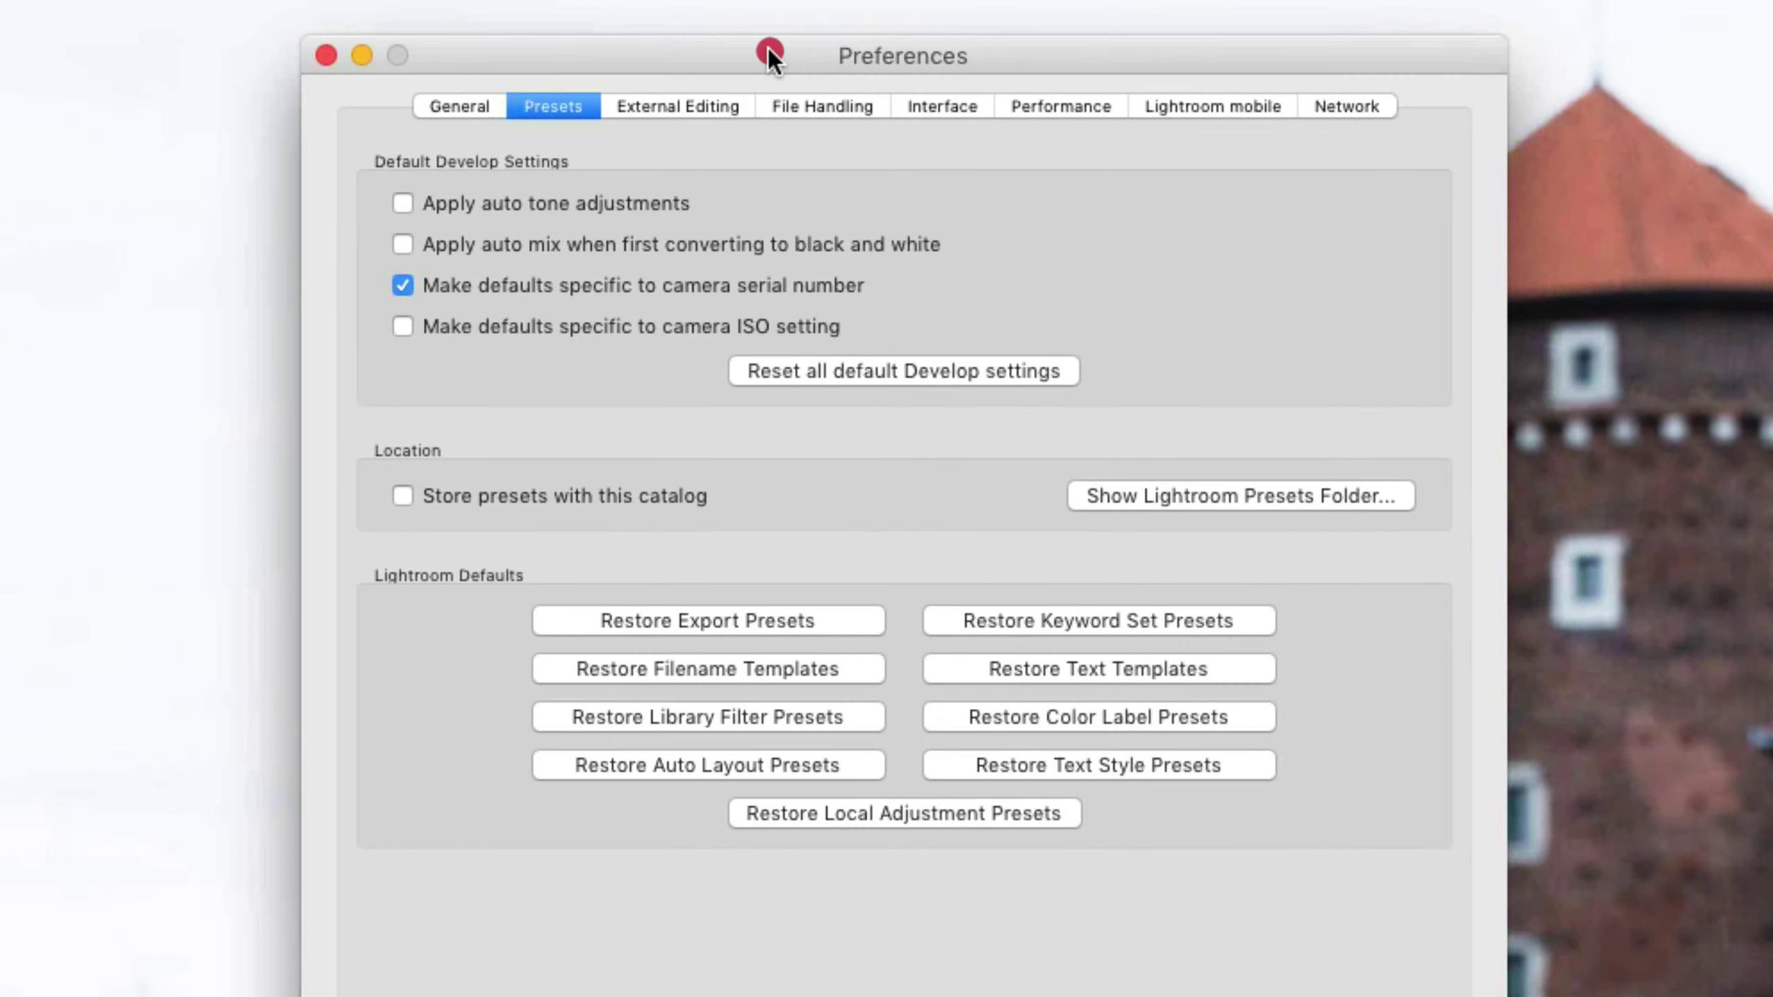
pyautogui.click(847, 177)
# Reveal the Lightroom presets folder and place its window below the Everyday Exports 2015 window
pyautogui.click(1286, 493)
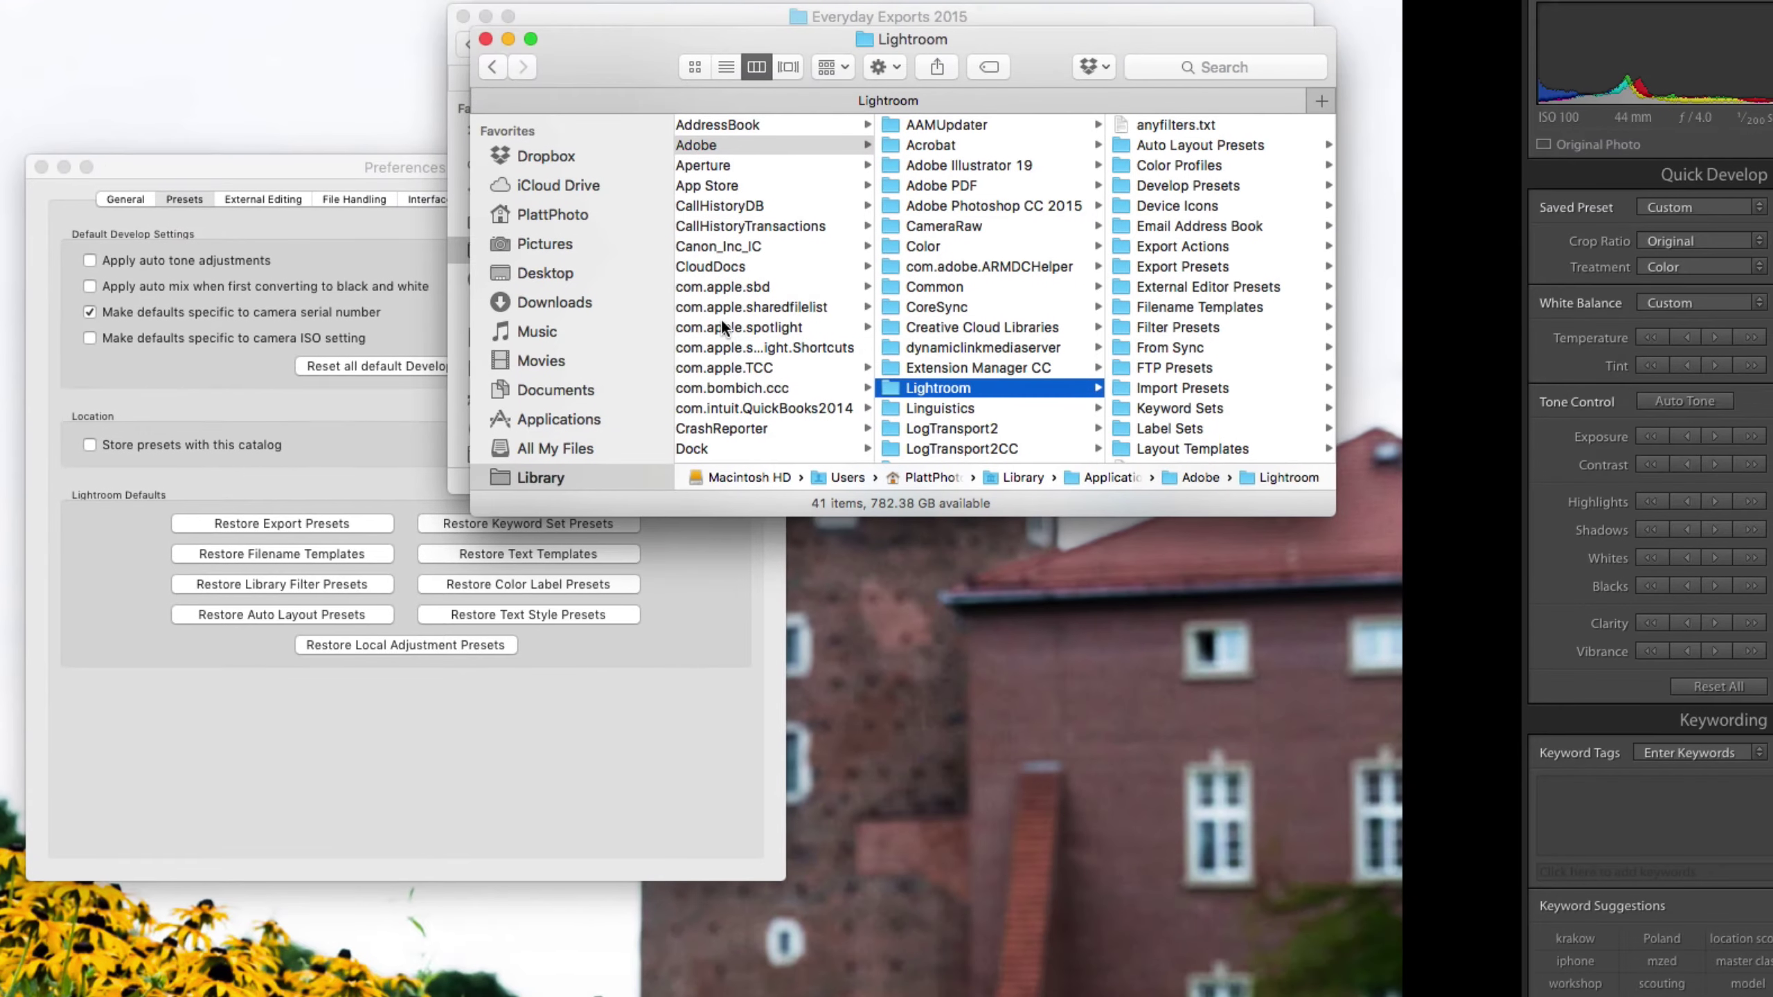
pyautogui.moveTo(814, 37); pyautogui.dragTo(798, 510)
pyautogui.click(999, 22)
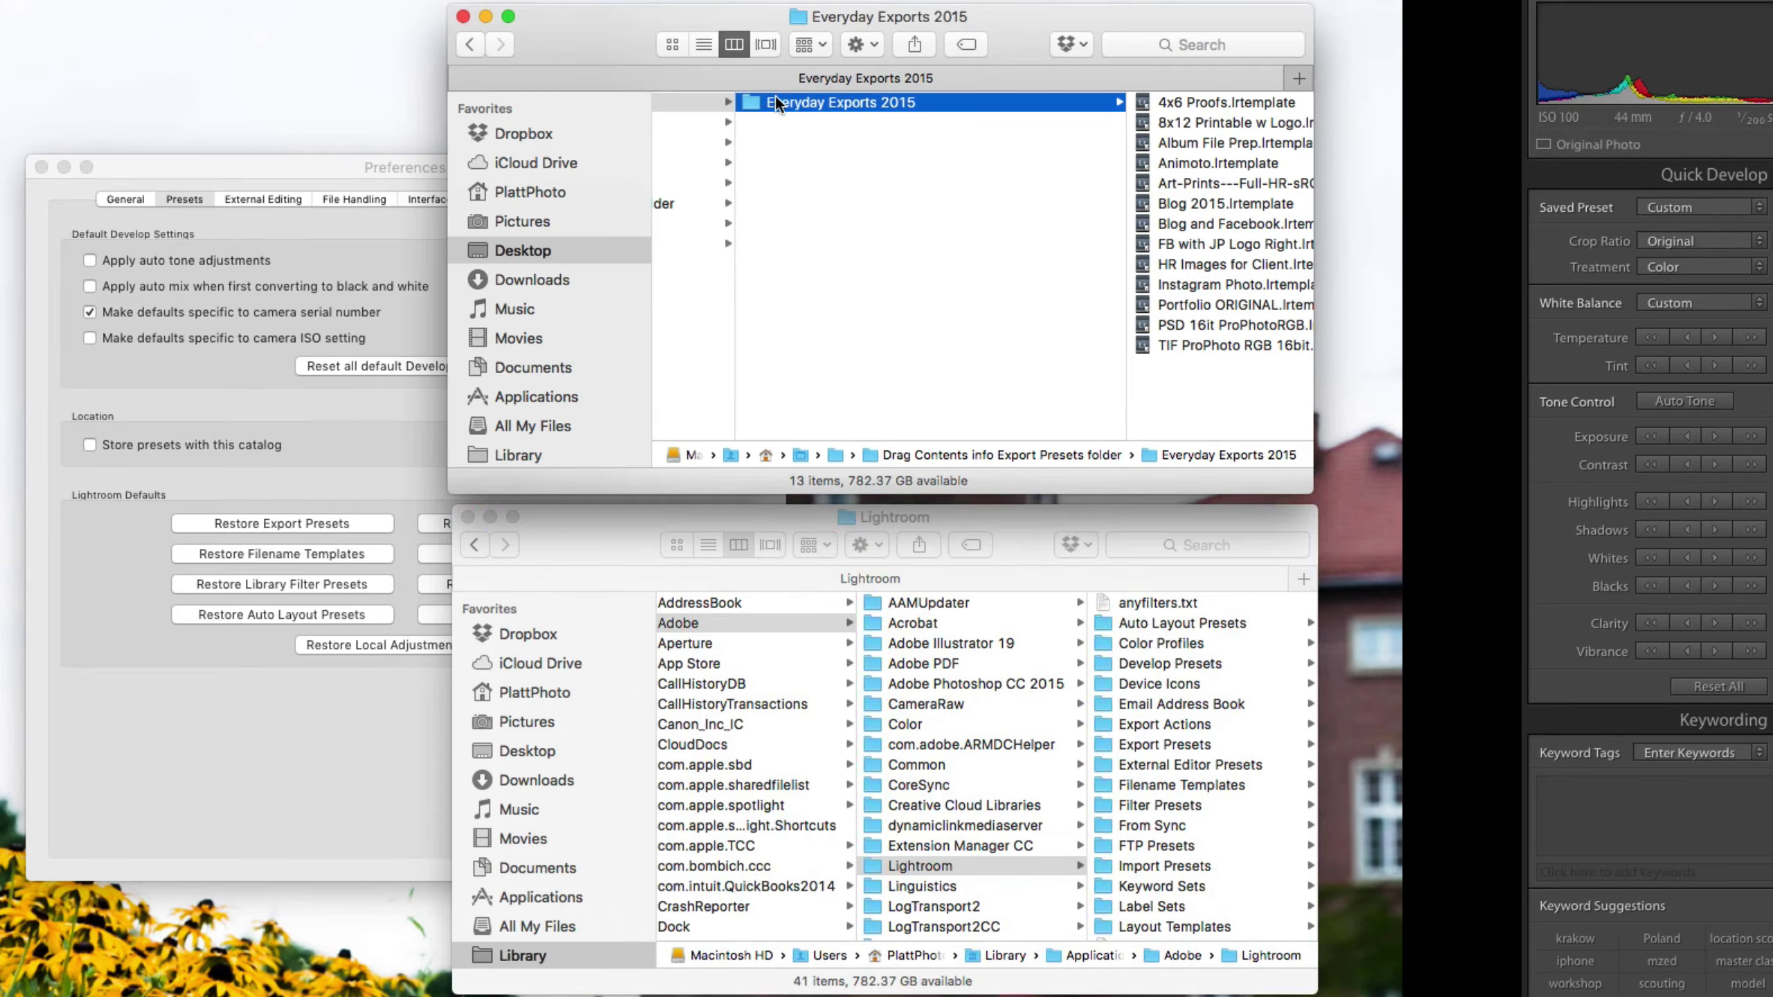
pyautogui.click(817, 128)
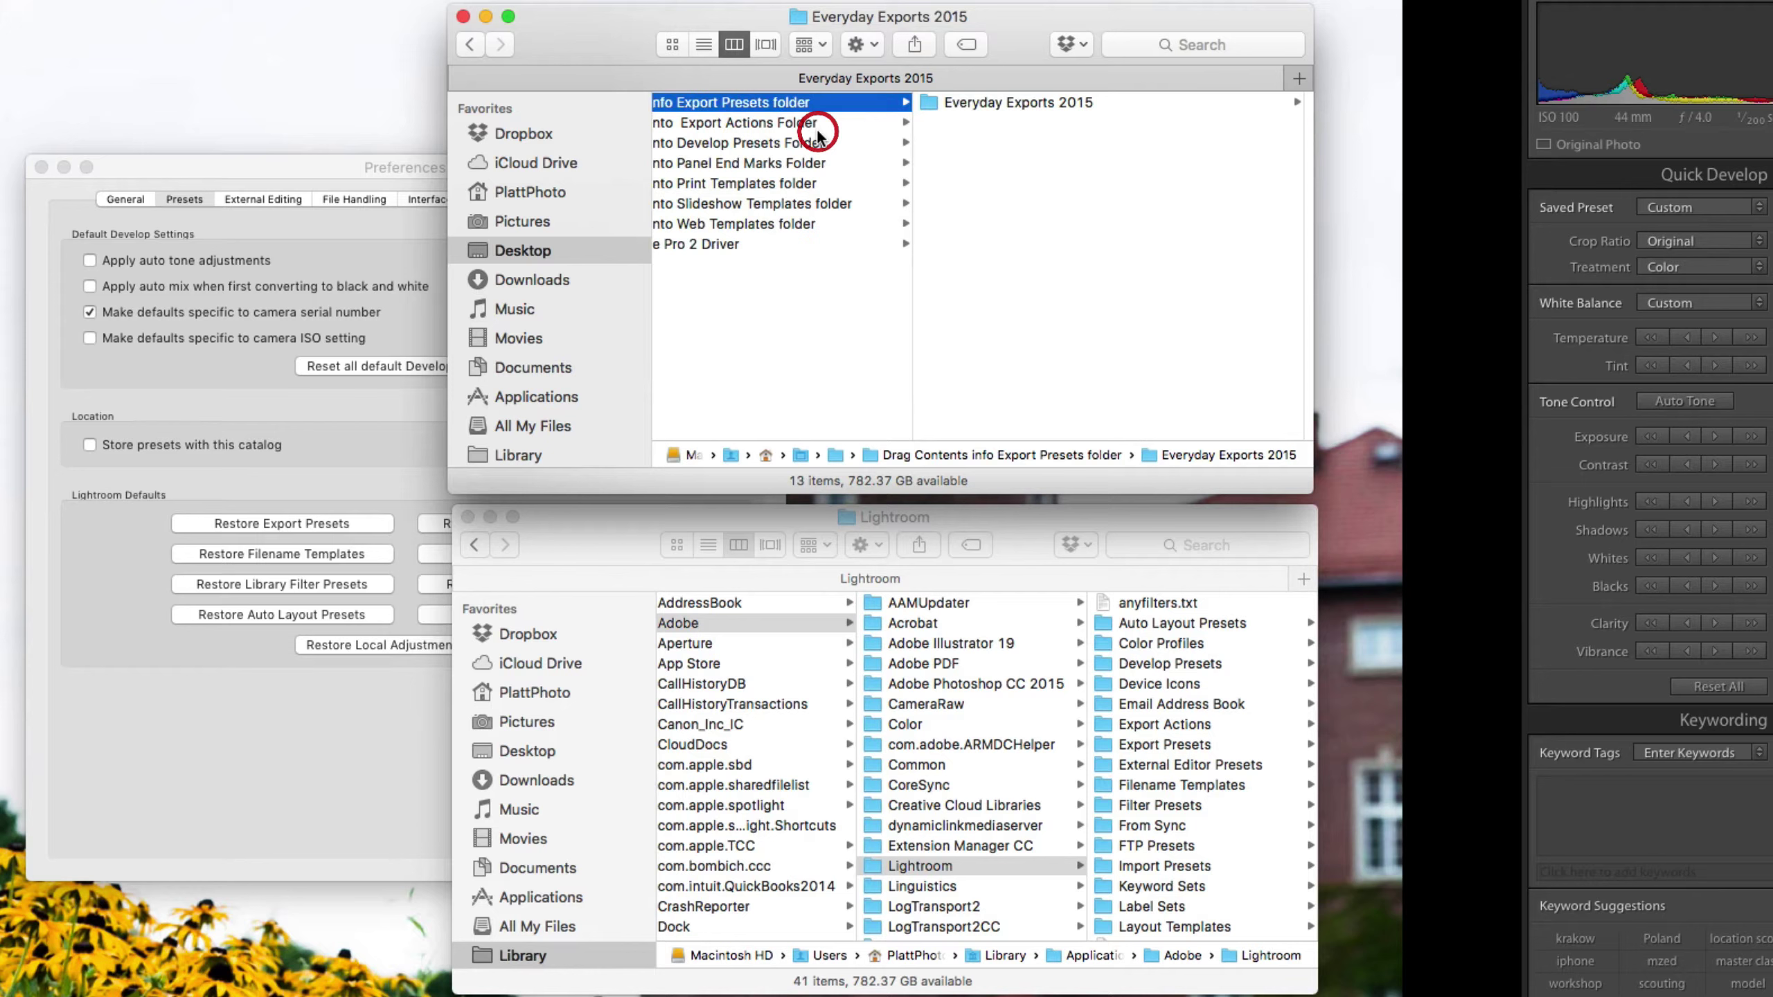
pyautogui.click(929, 102)
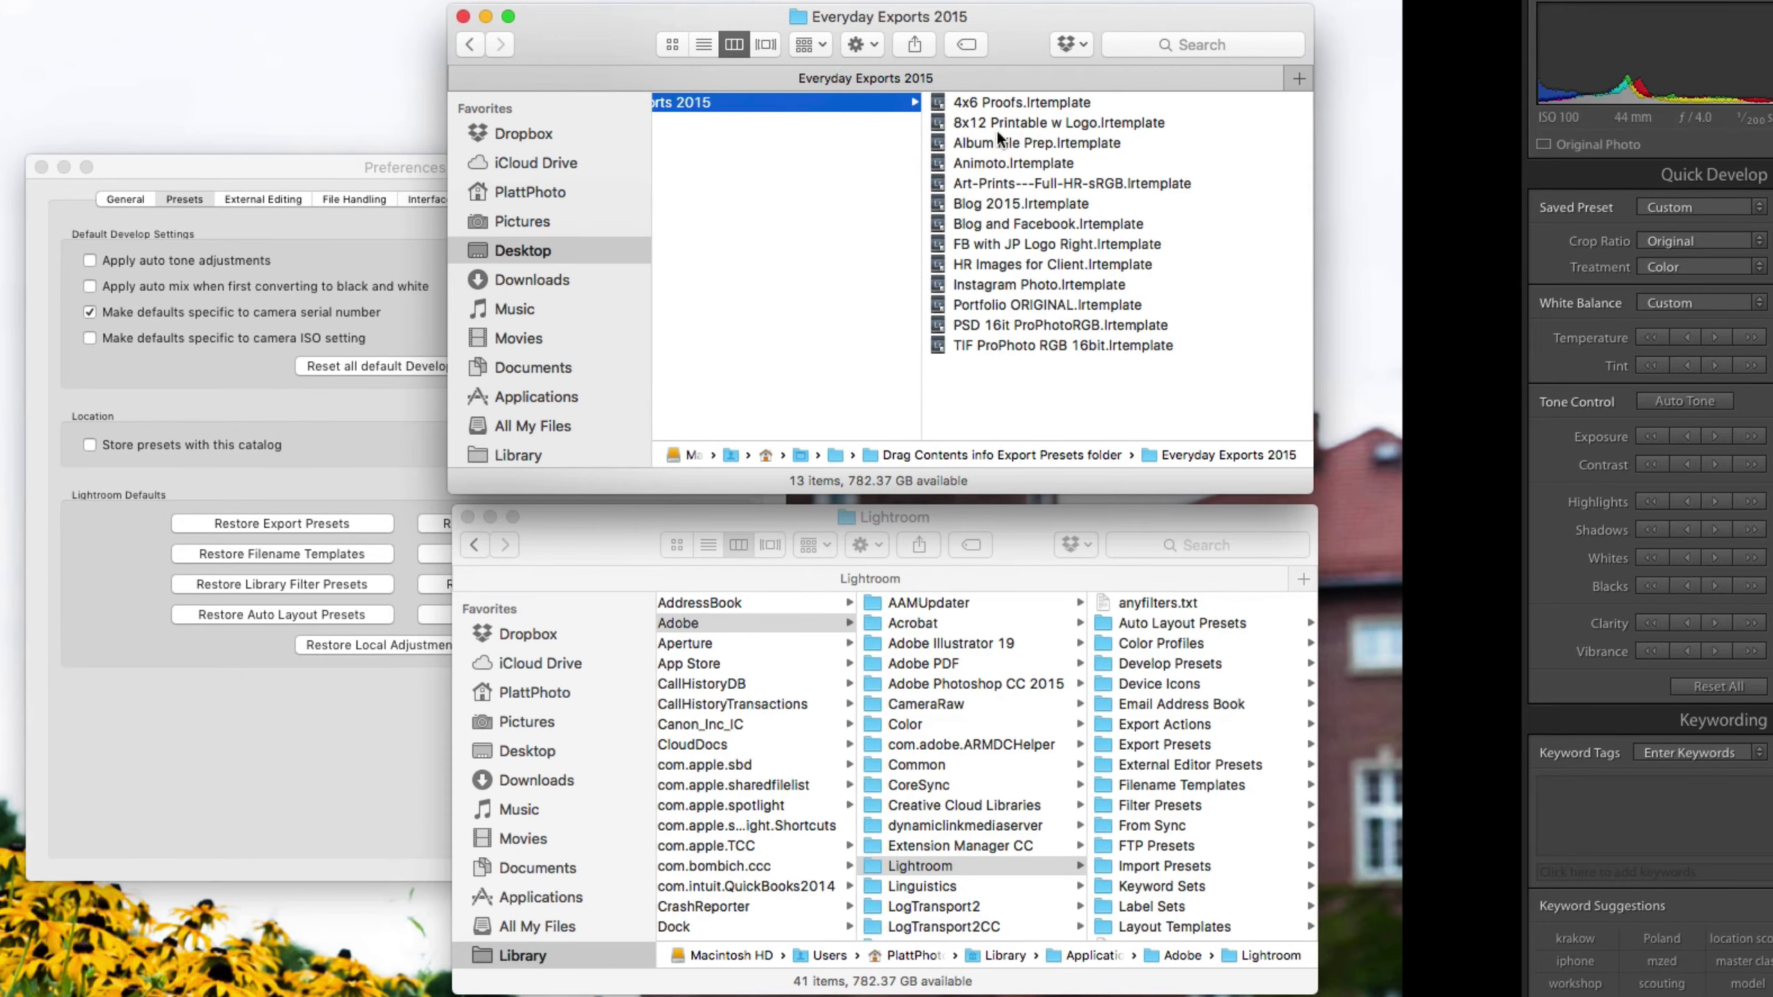
pyautogui.click(1018, 514)
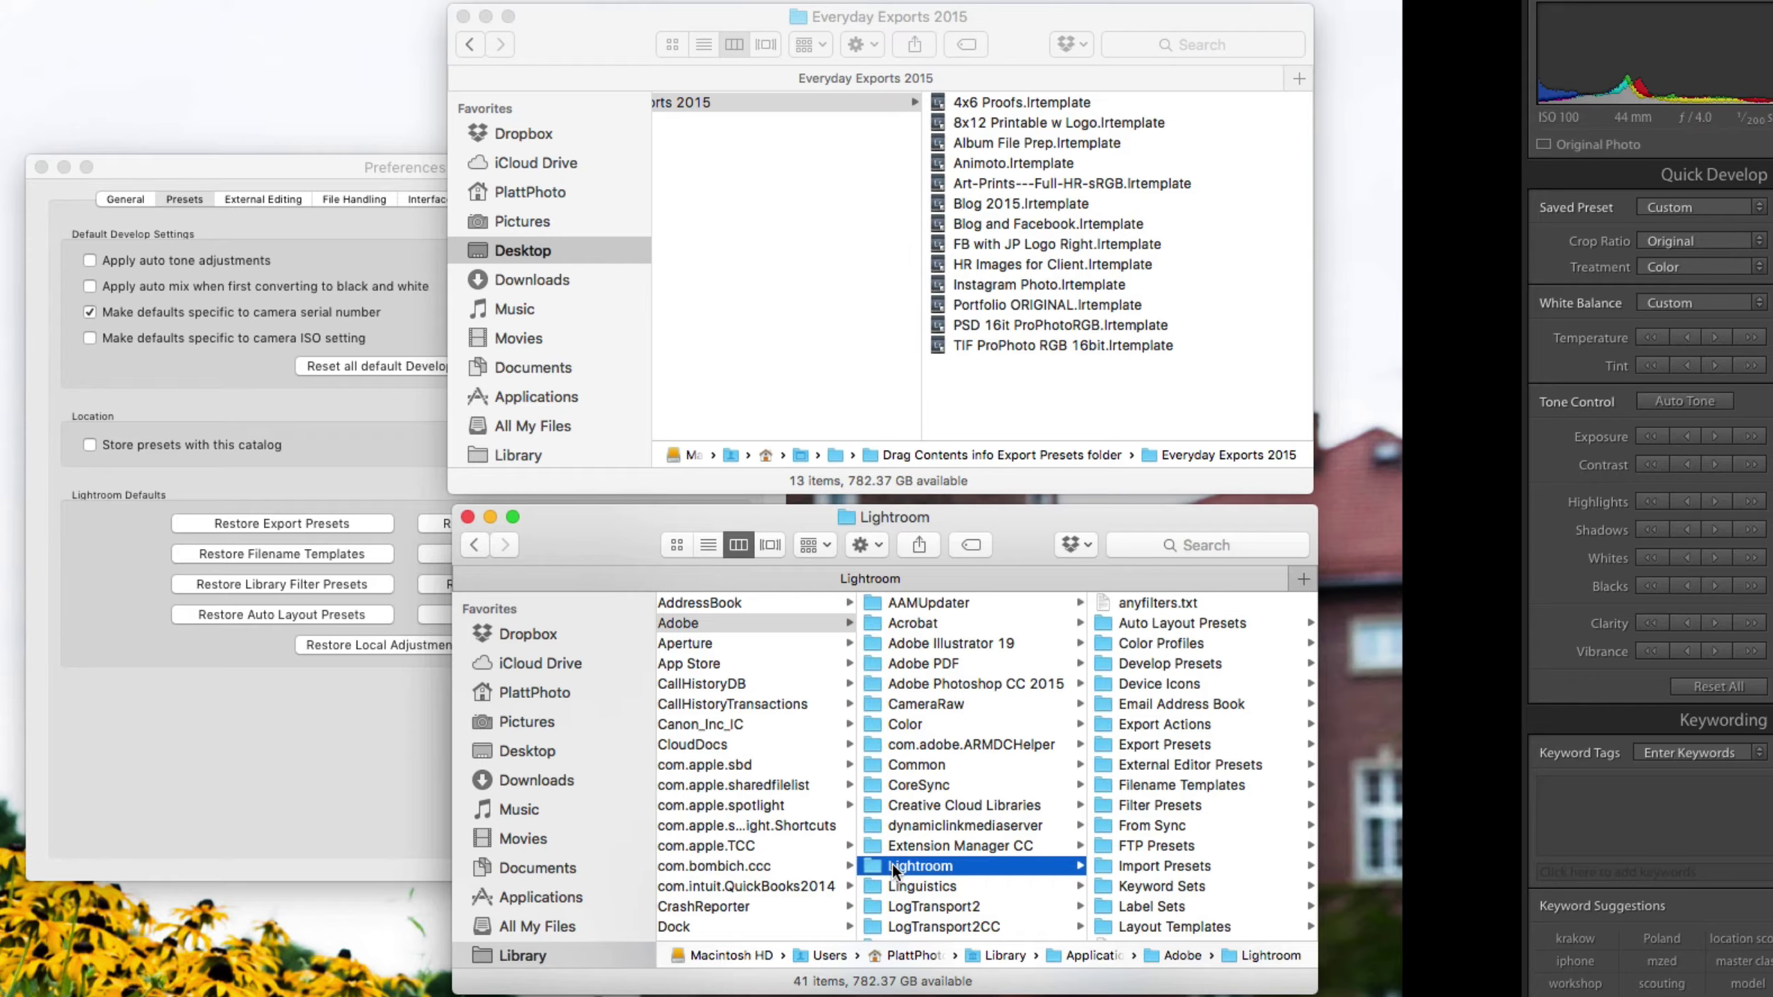
# Switch between the Preferences, Everyday Exports 2015 and Lightroom presets folder windows
pyautogui.click(327, 707)
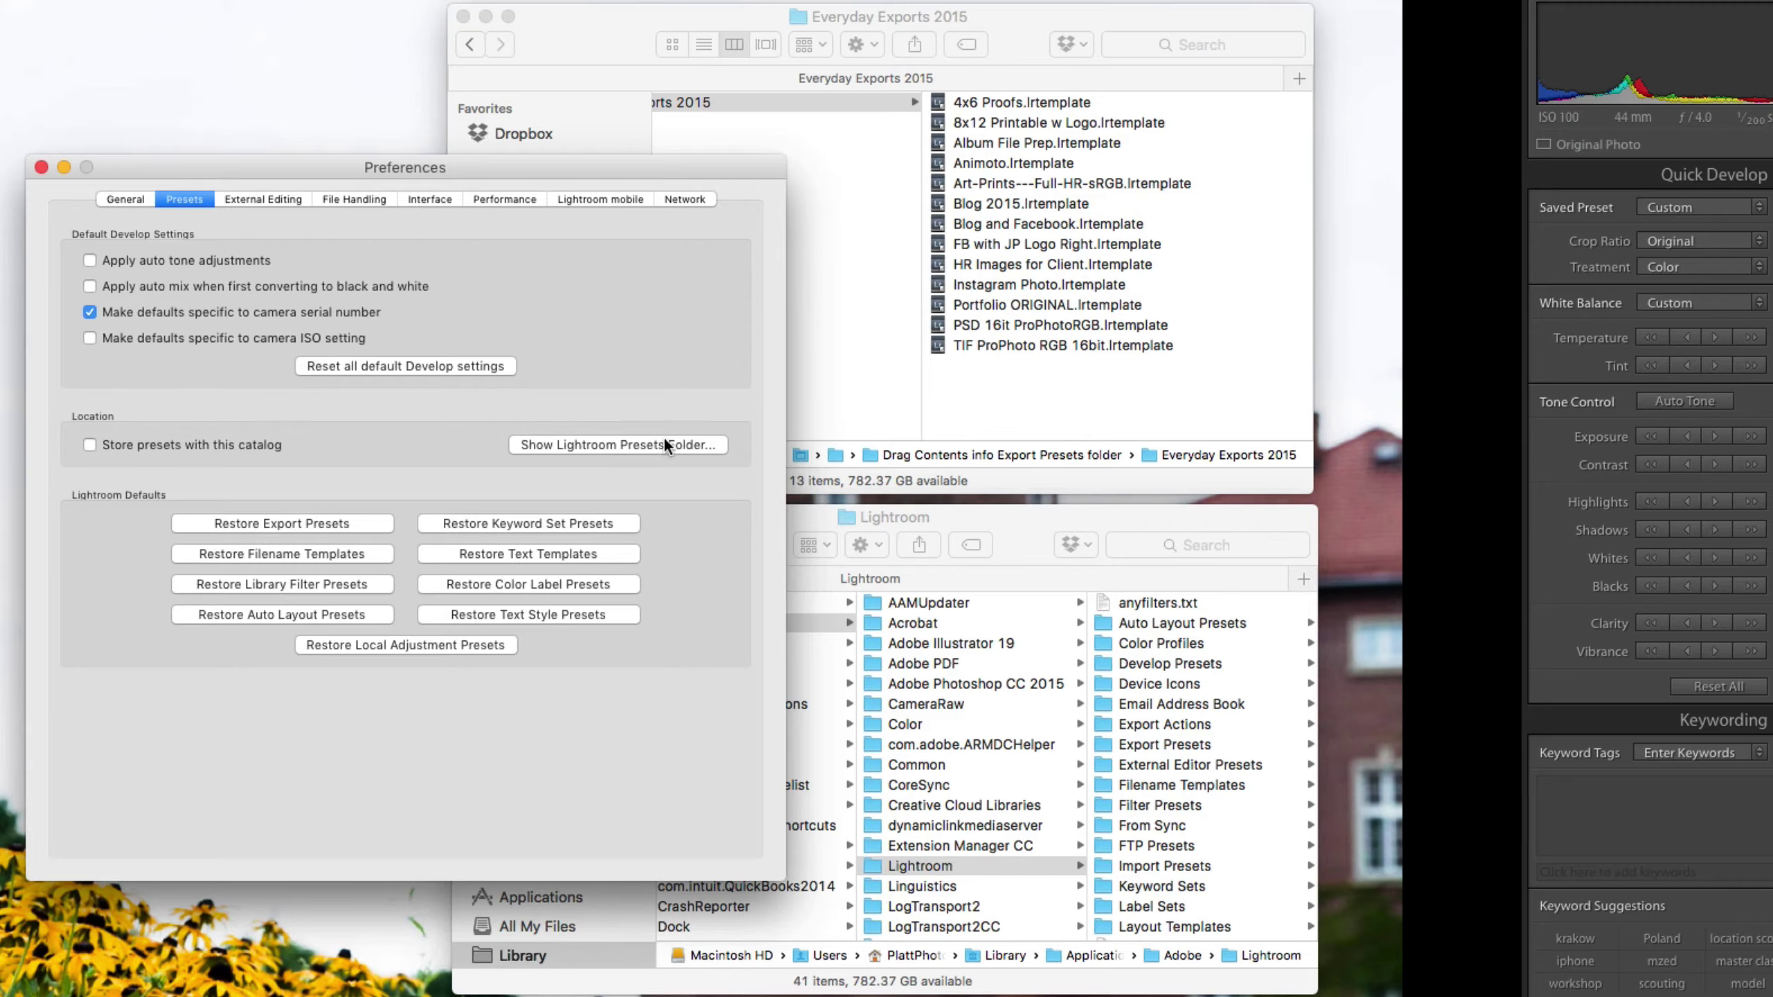
pyautogui.click(978, 507)
pyautogui.click(1011, 481)
pyautogui.click(1066, 521)
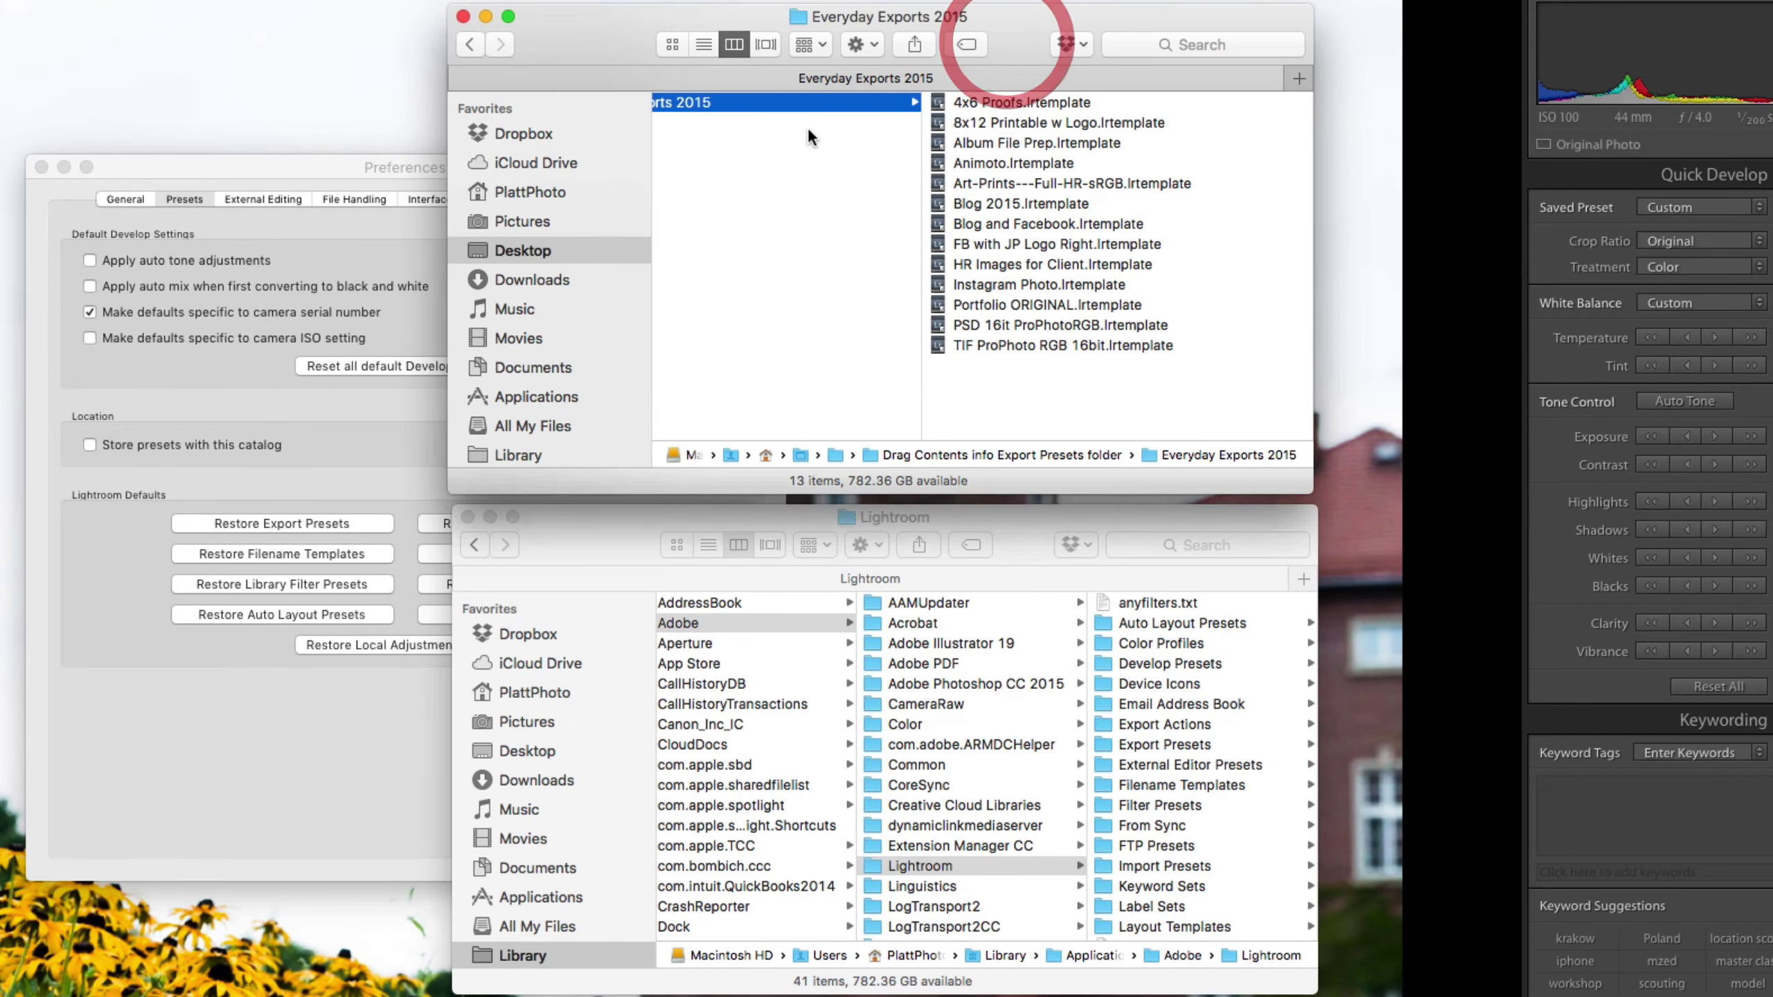
pyautogui.click(801, 131)
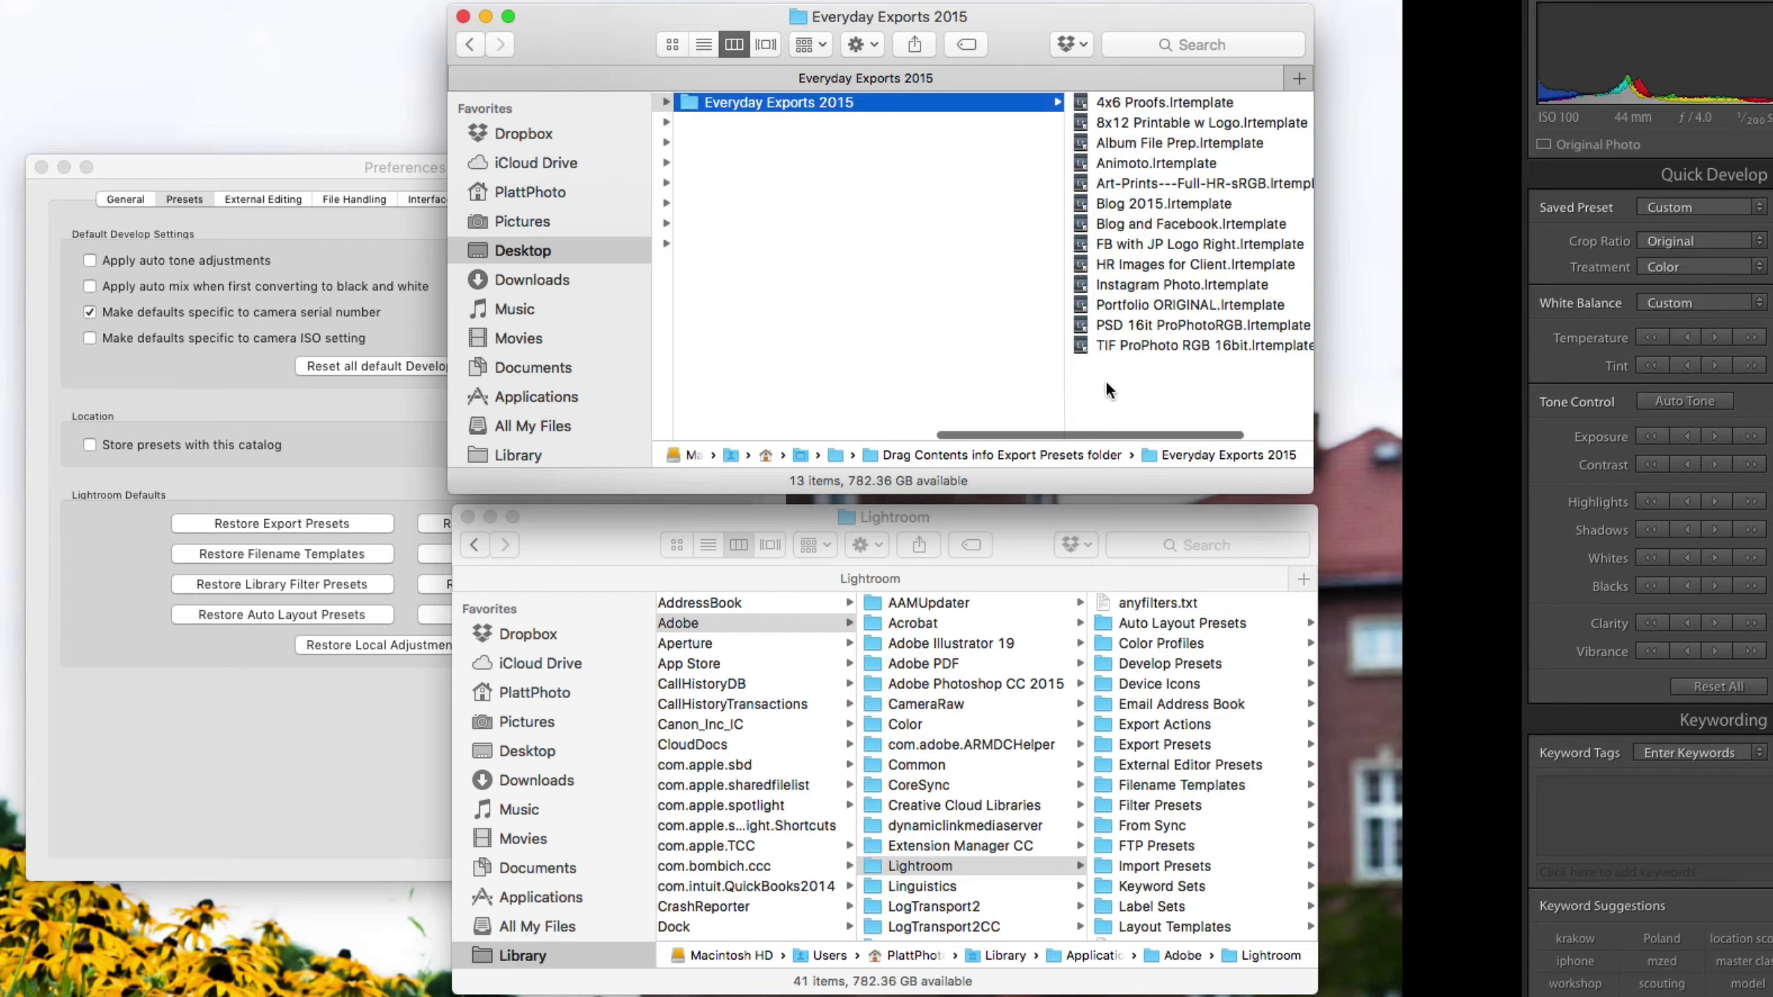
pyautogui.click(1097, 516)
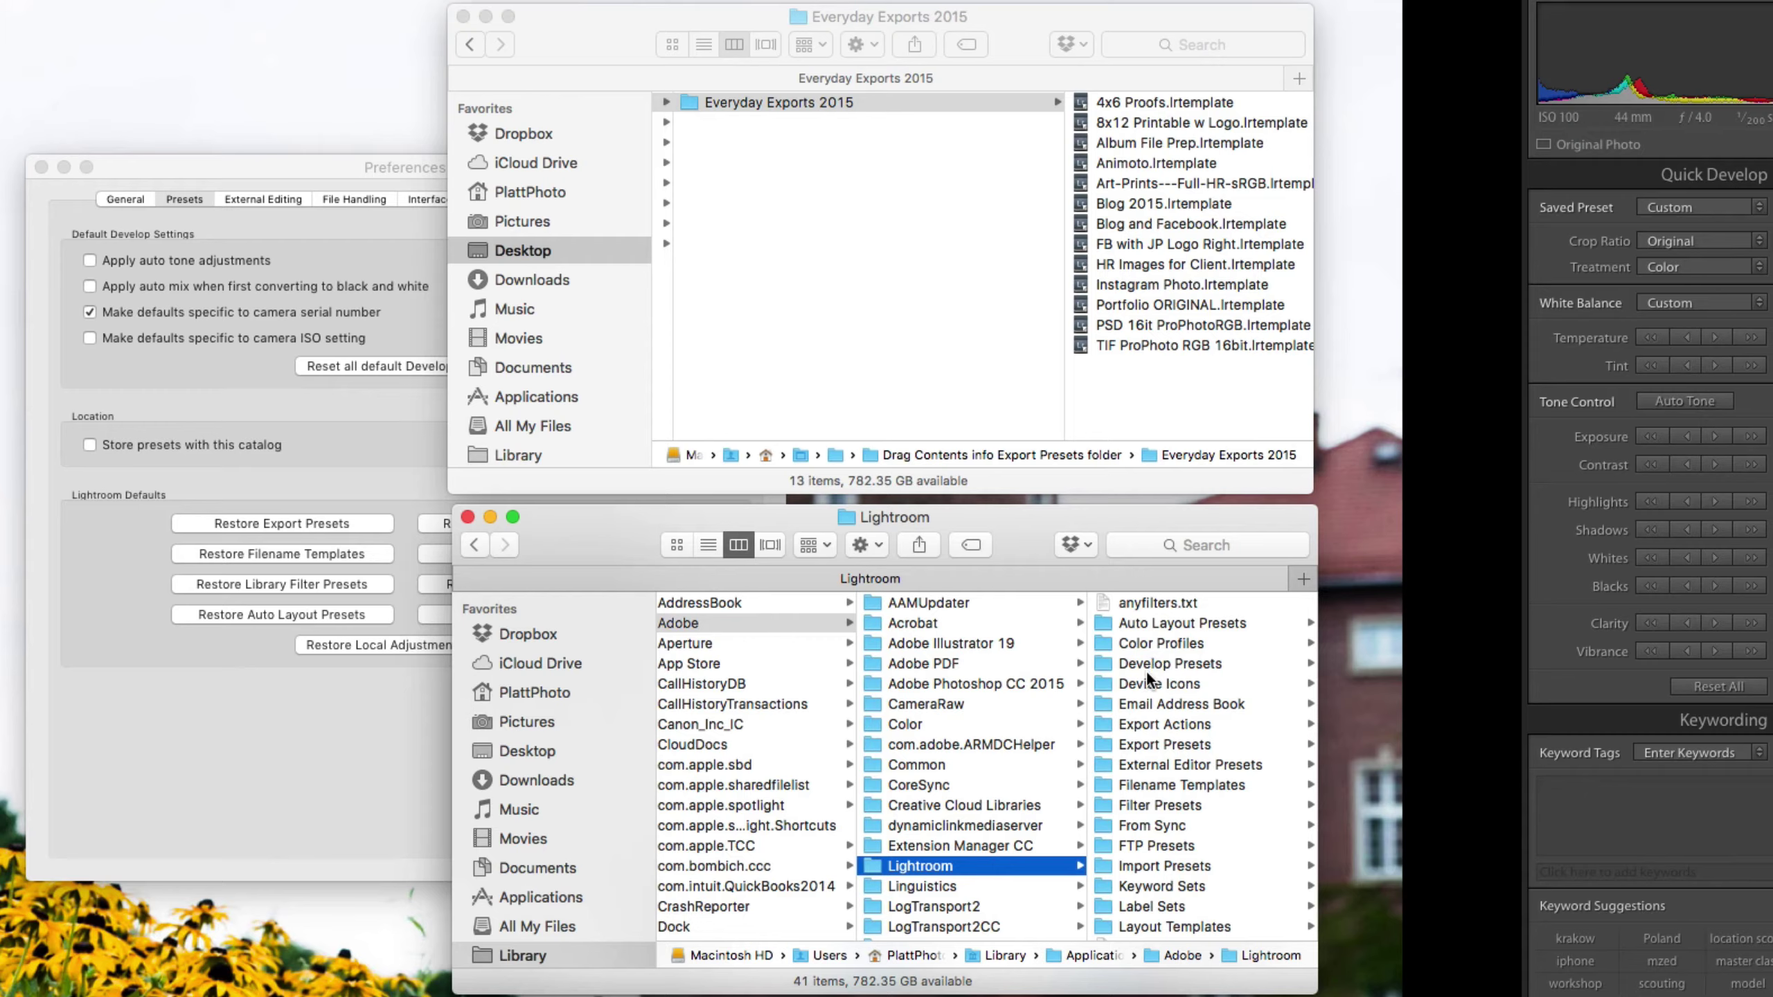
# Browse the Lightroom presets subfolders and open Export Presets, which holds only User Presets
pyautogui.click(1100, 661)
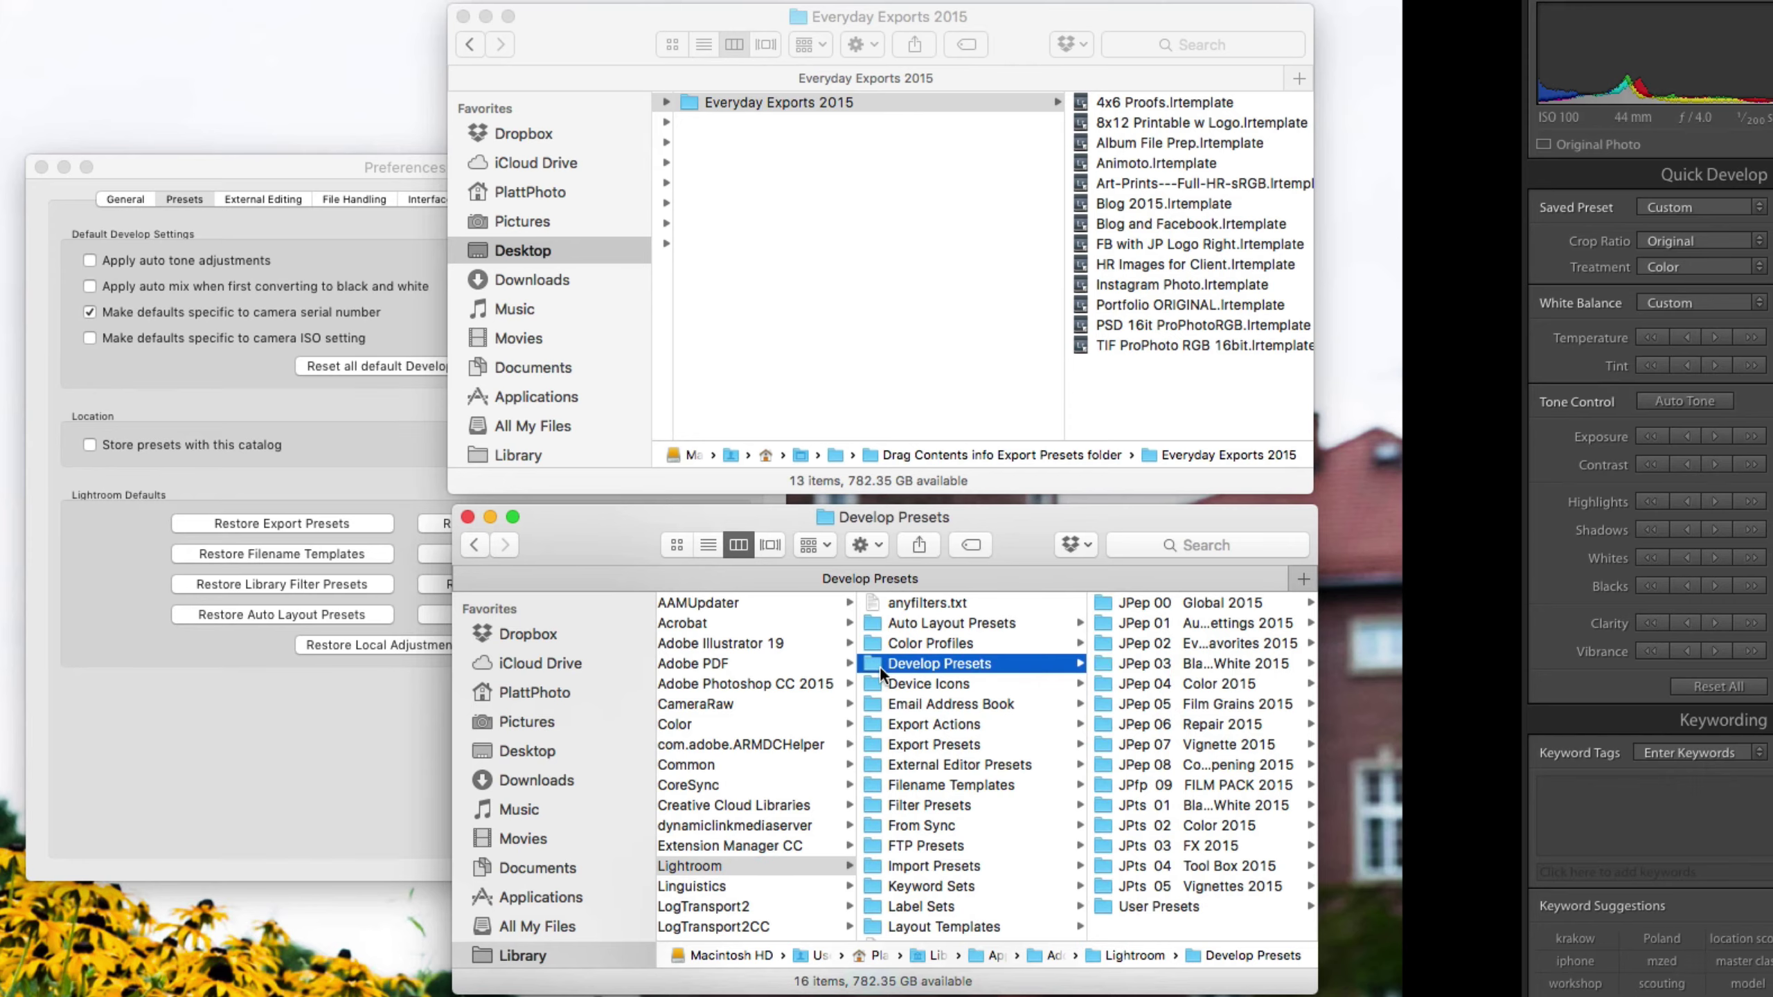
pyautogui.click(868, 925)
pyautogui.scroll(-4, 912, 905)
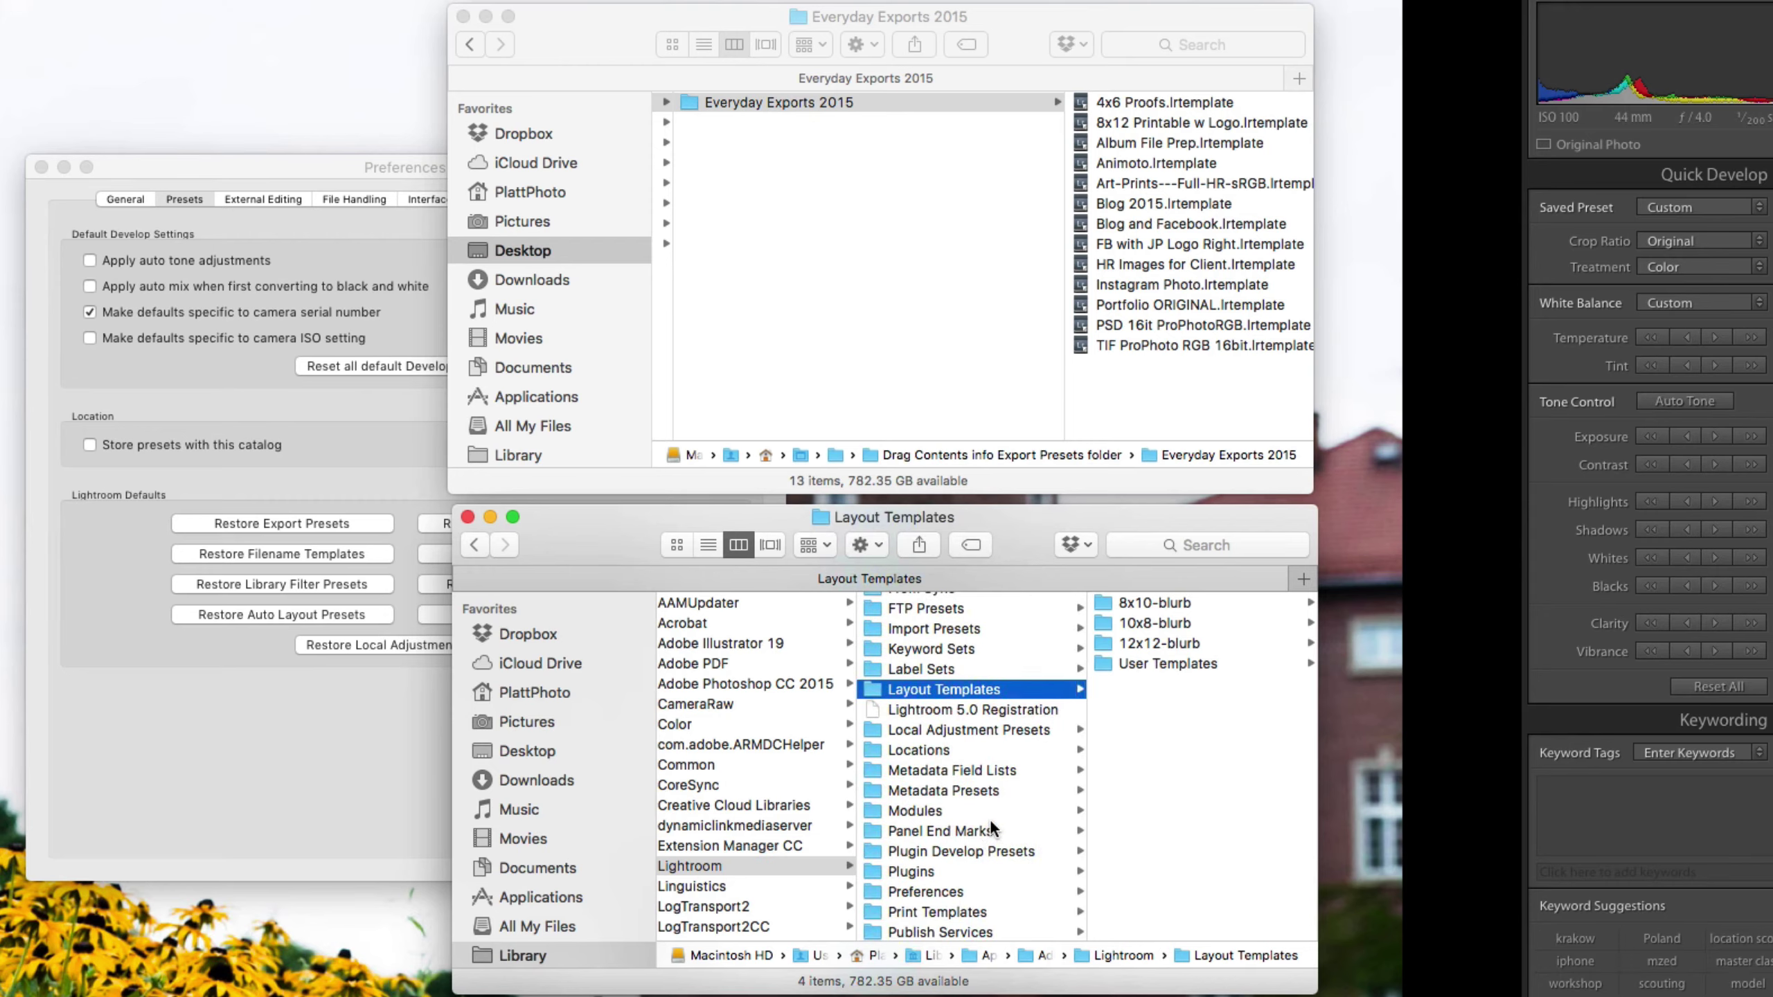
pyautogui.scroll(3, 989, 819)
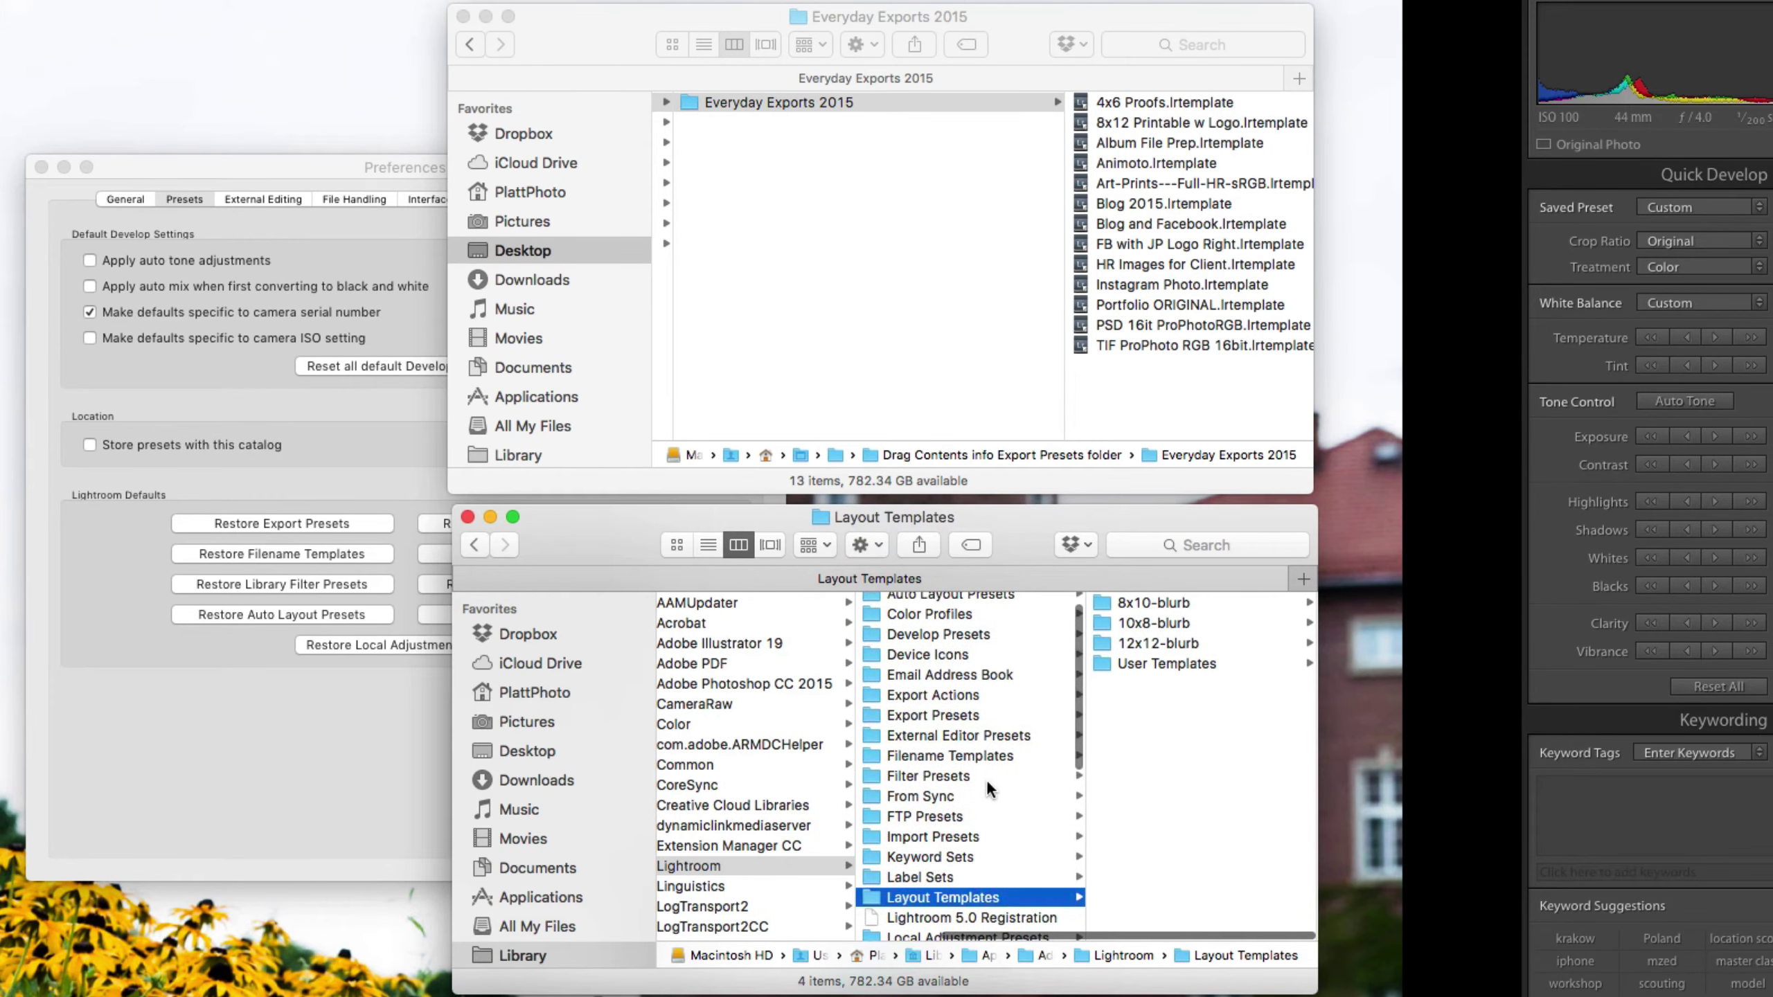
pyautogui.click(872, 720)
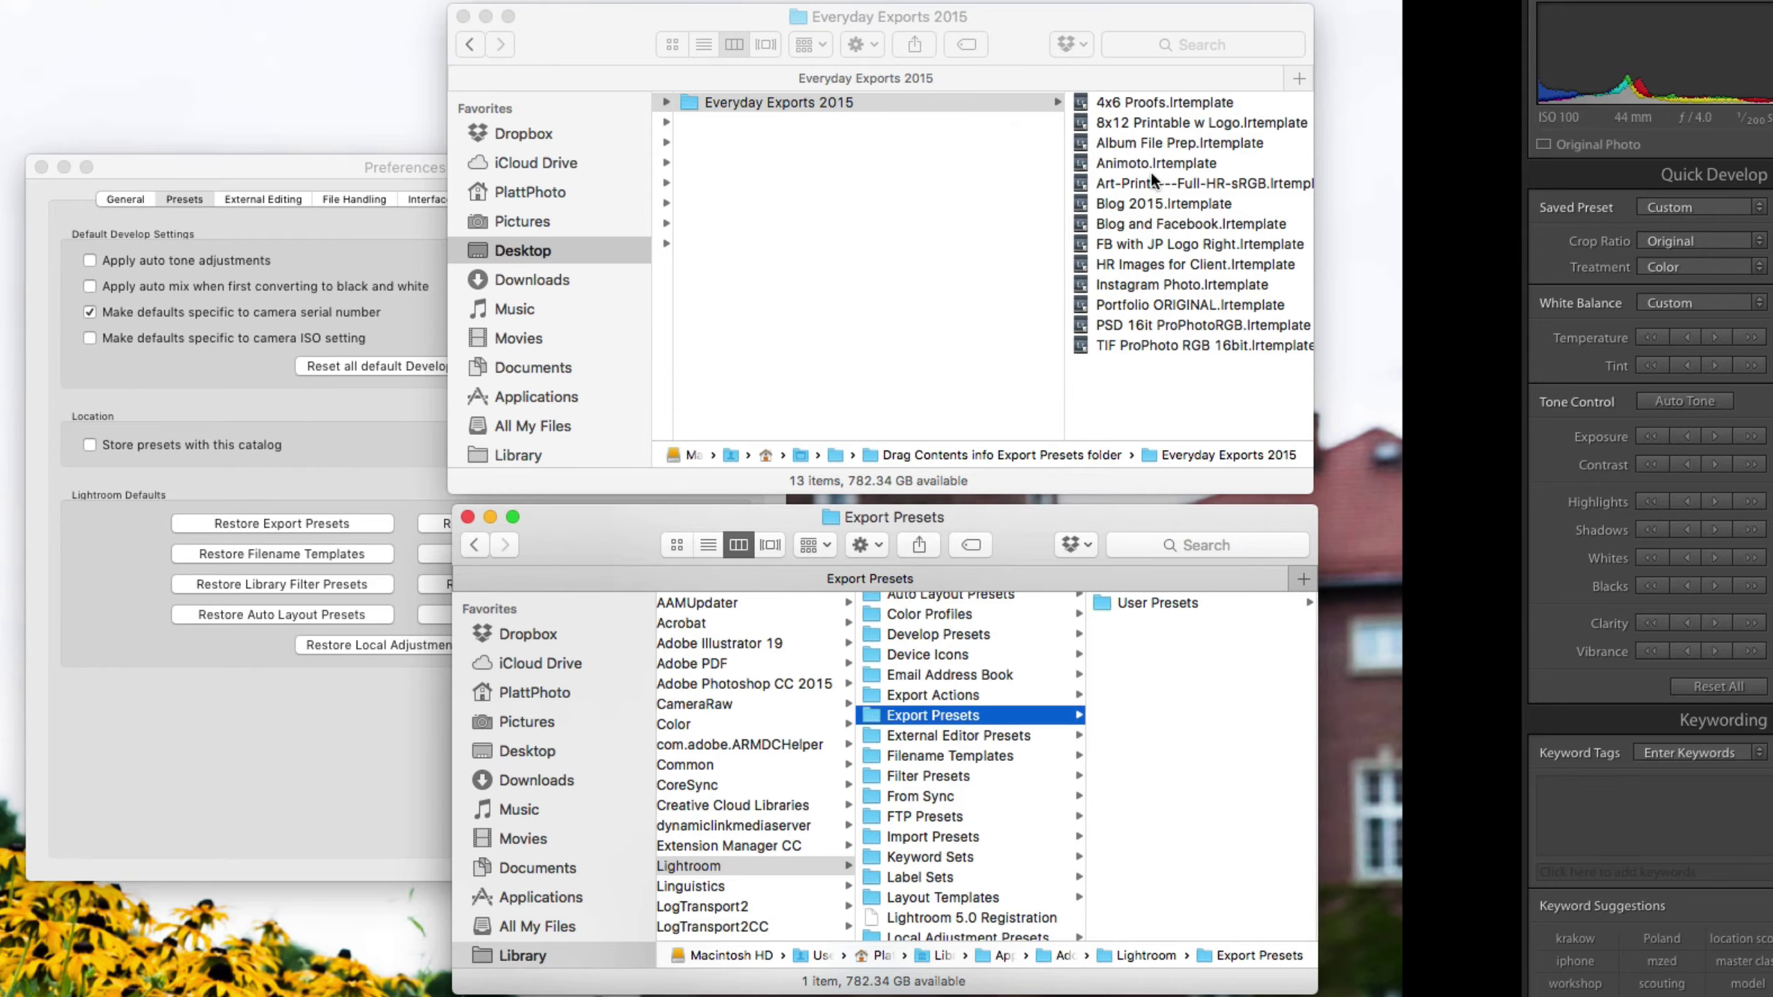
# Select the Everyday Exports 2015 folder itself instead of its 13 template files
pyautogui.click(1144, 375)
pyautogui.moveTo(1130, 378); pyautogui.dragTo(1104, 104)
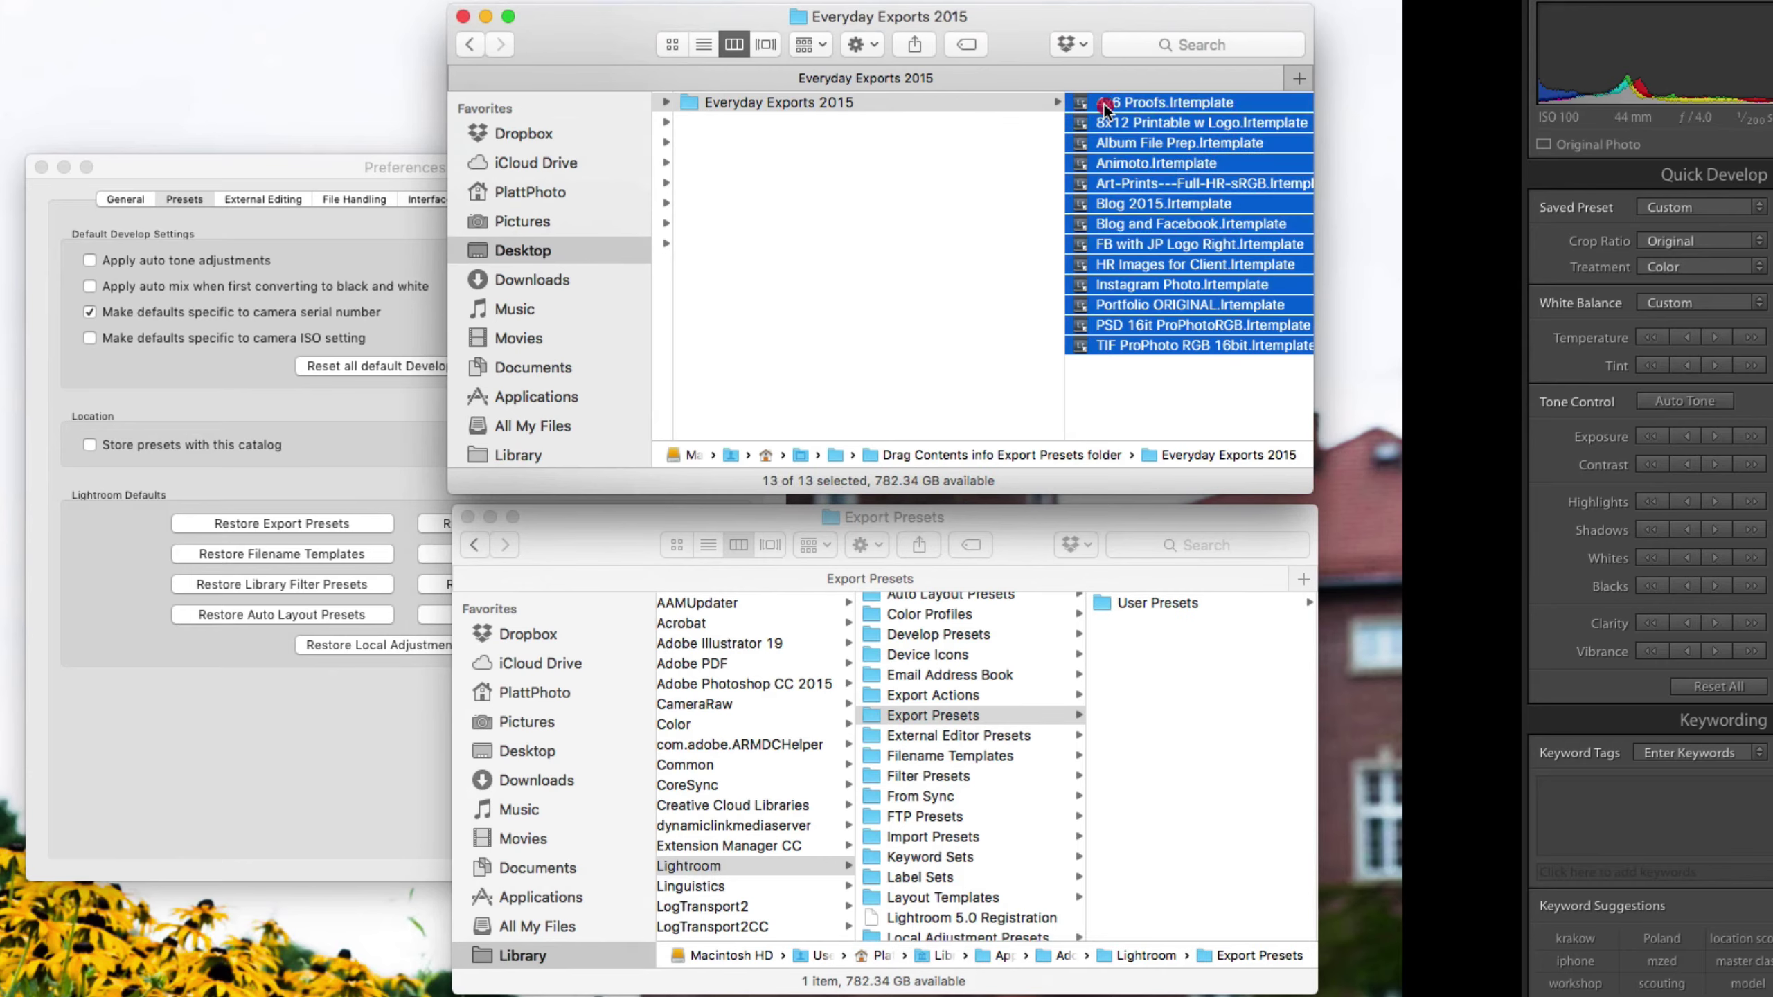
pyautogui.click(1169, 697)
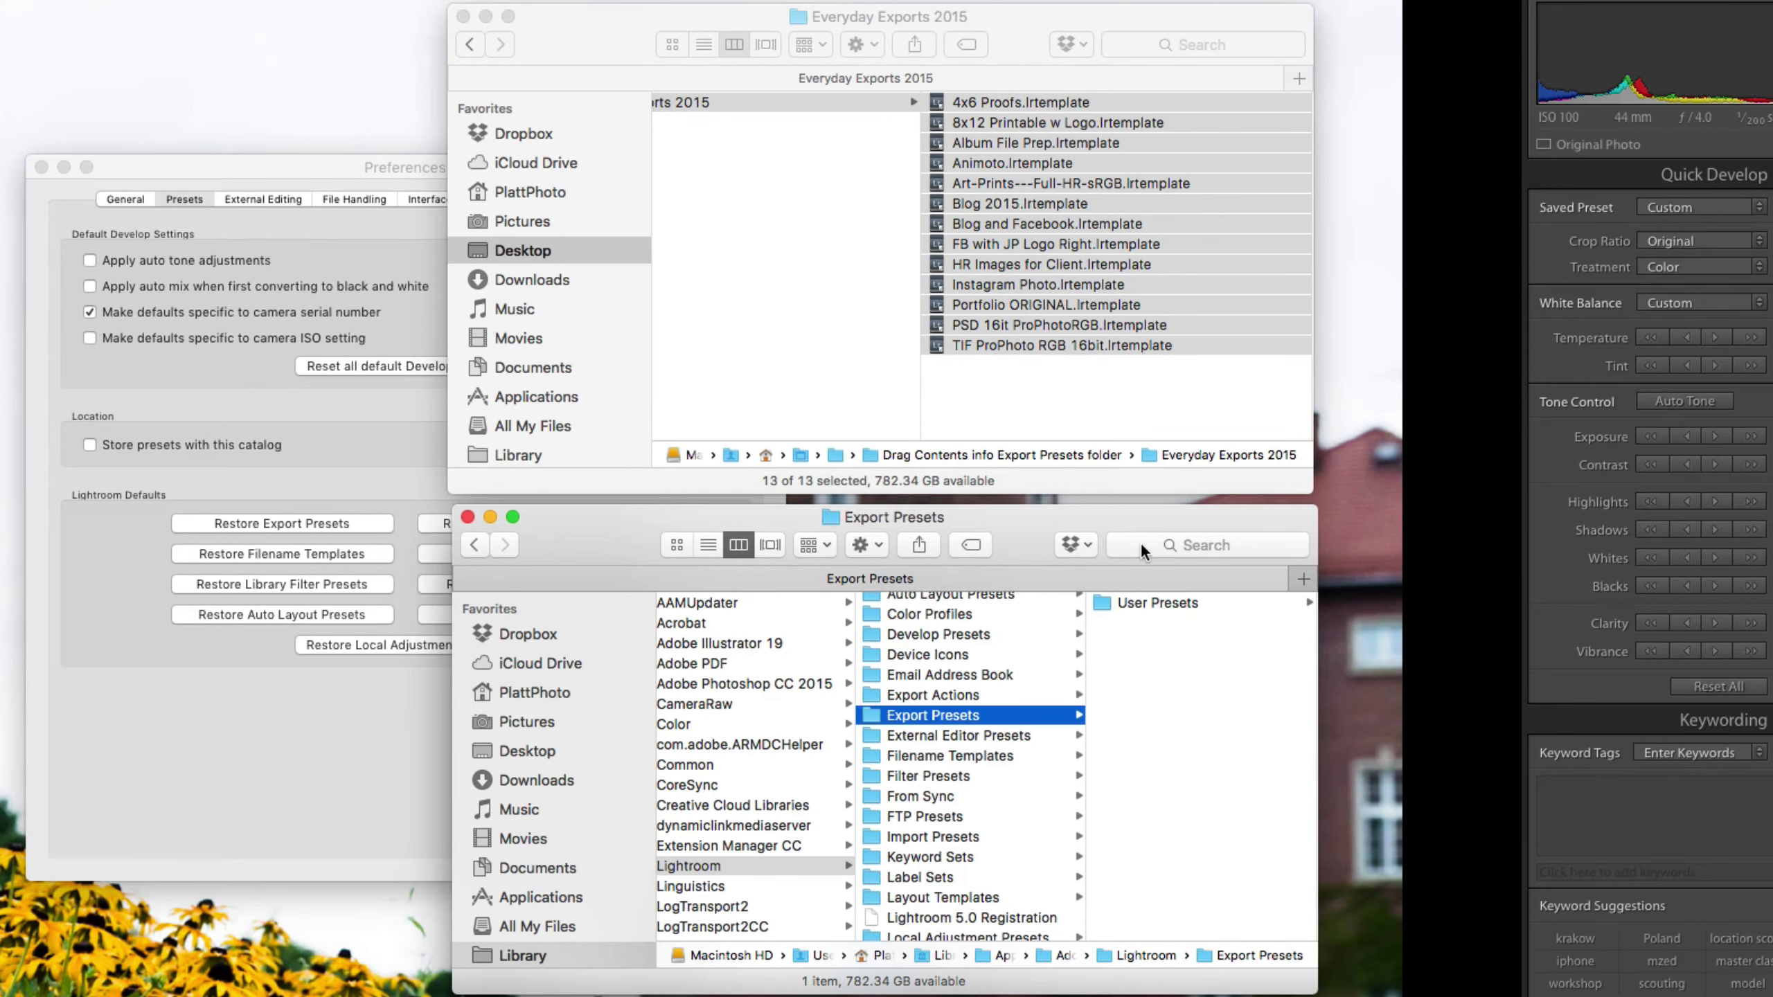
pyautogui.click(782, 316)
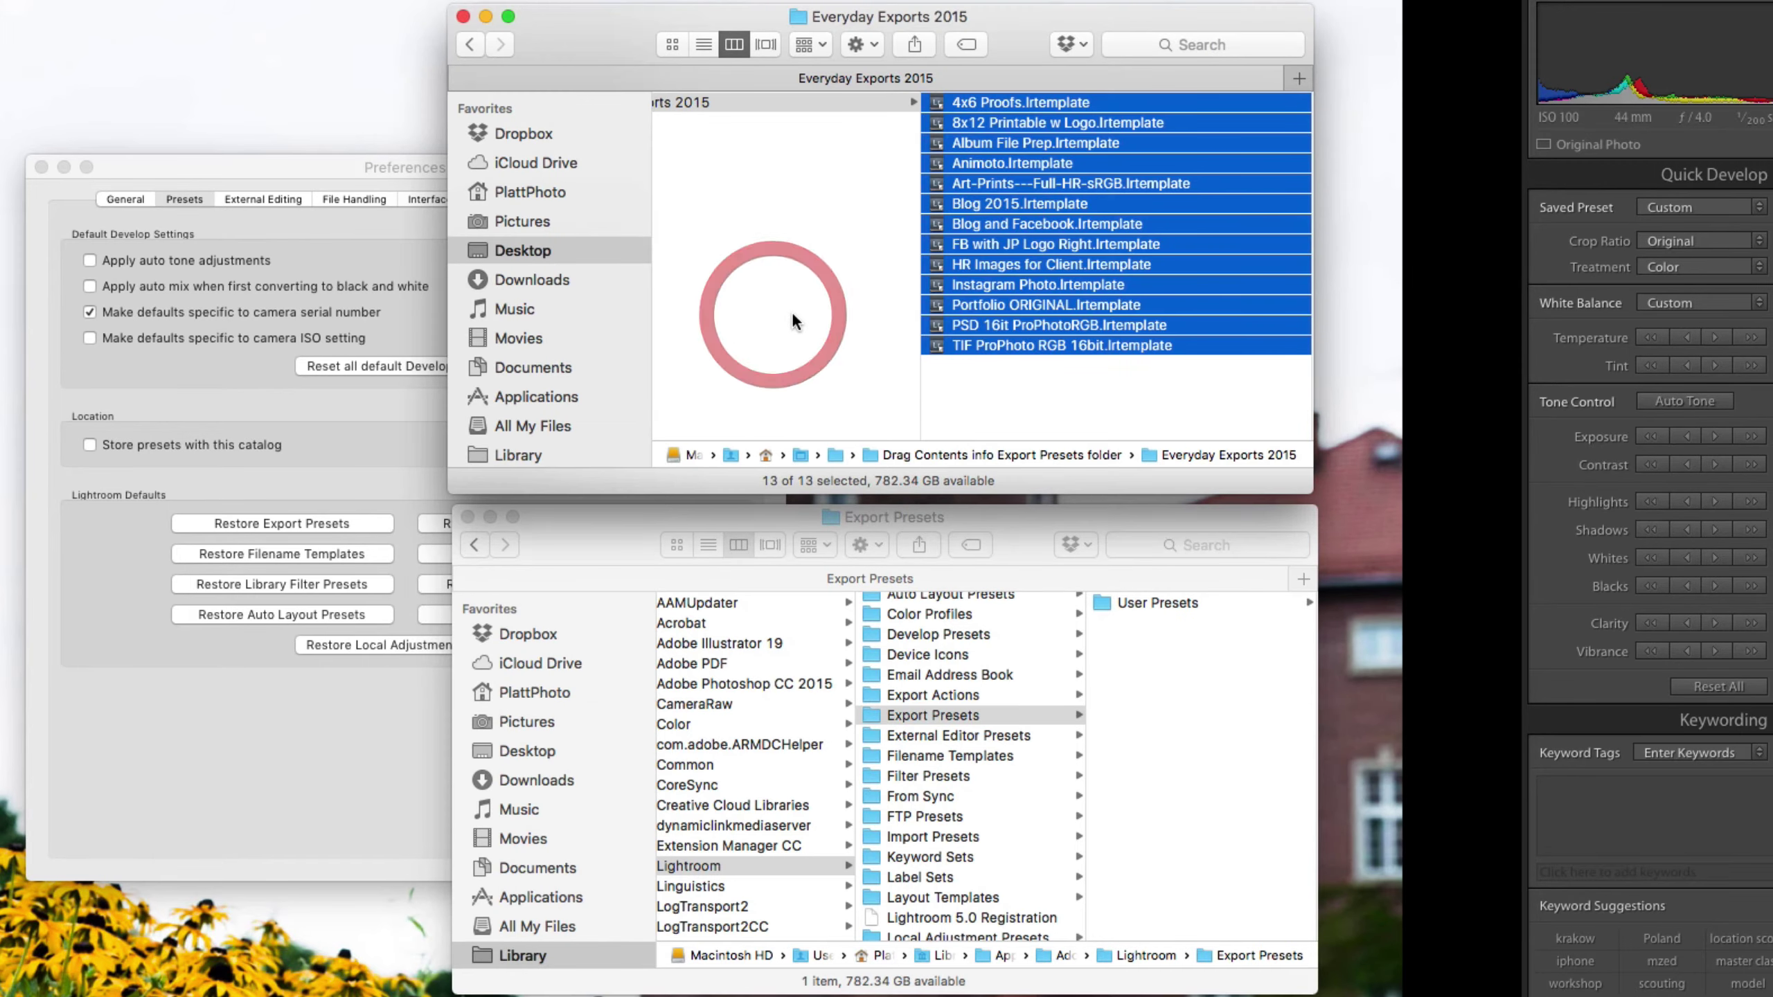
pyautogui.click(797, 304)
pyautogui.click(928, 102)
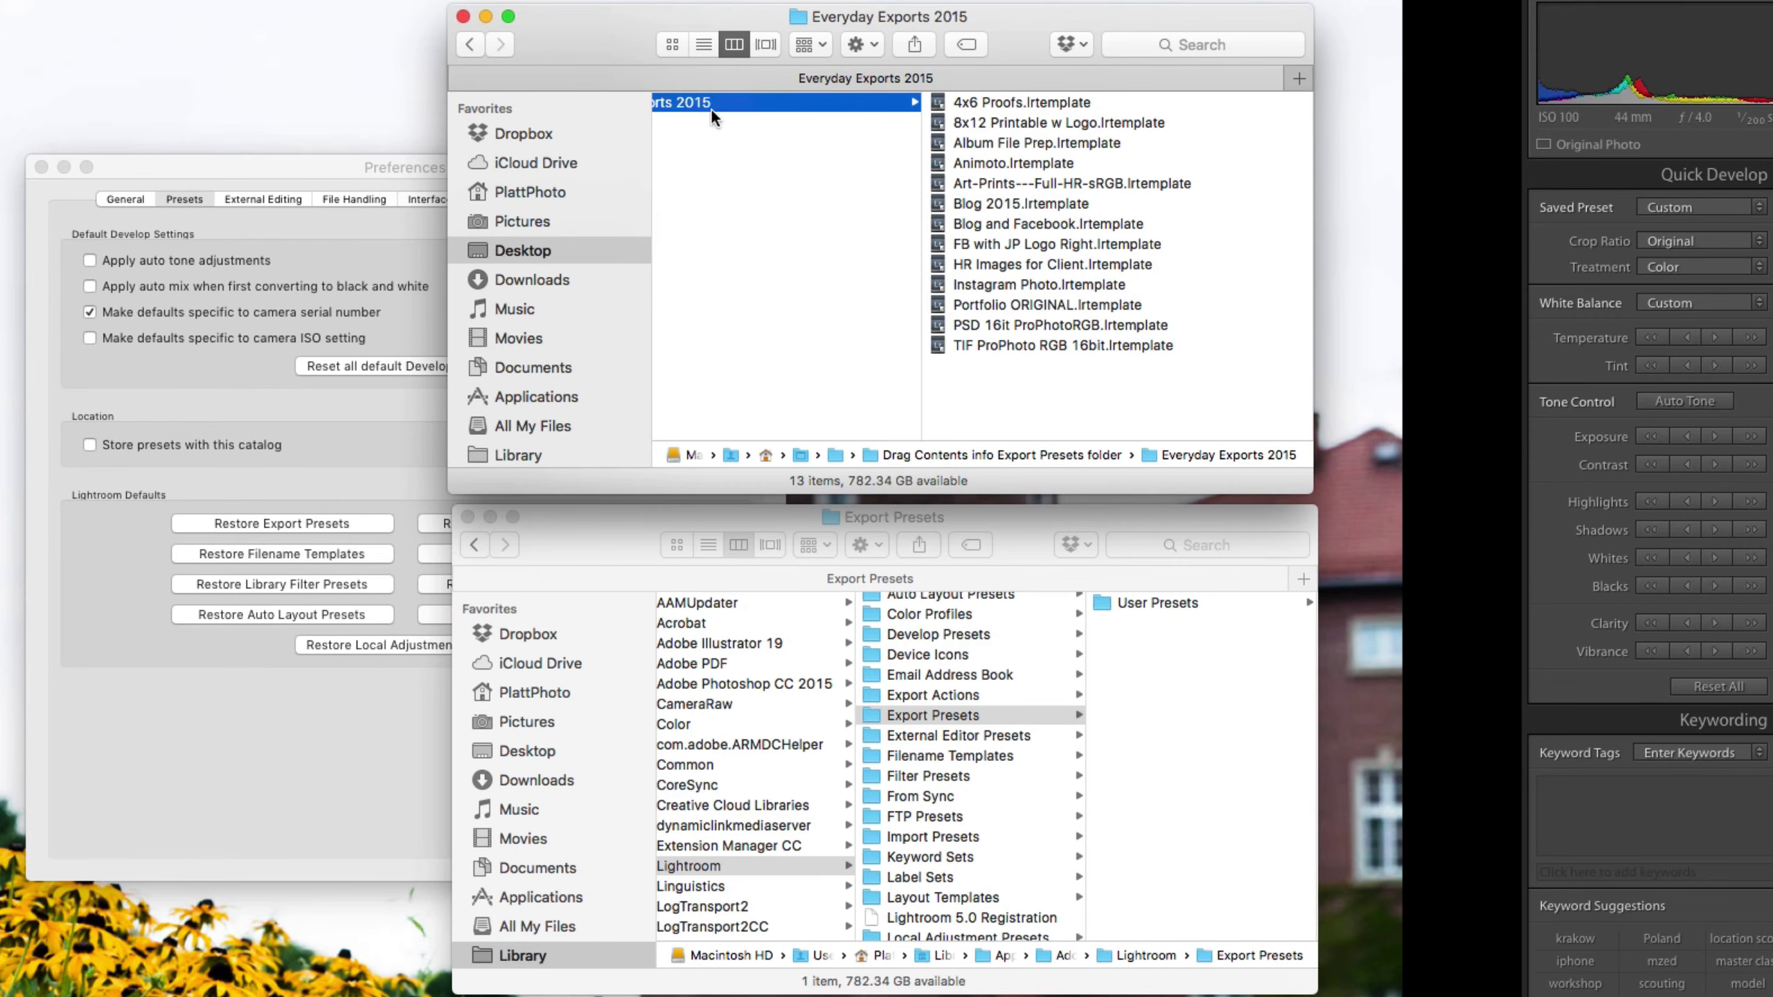
pyautogui.hscroll(-5, 740, 129)
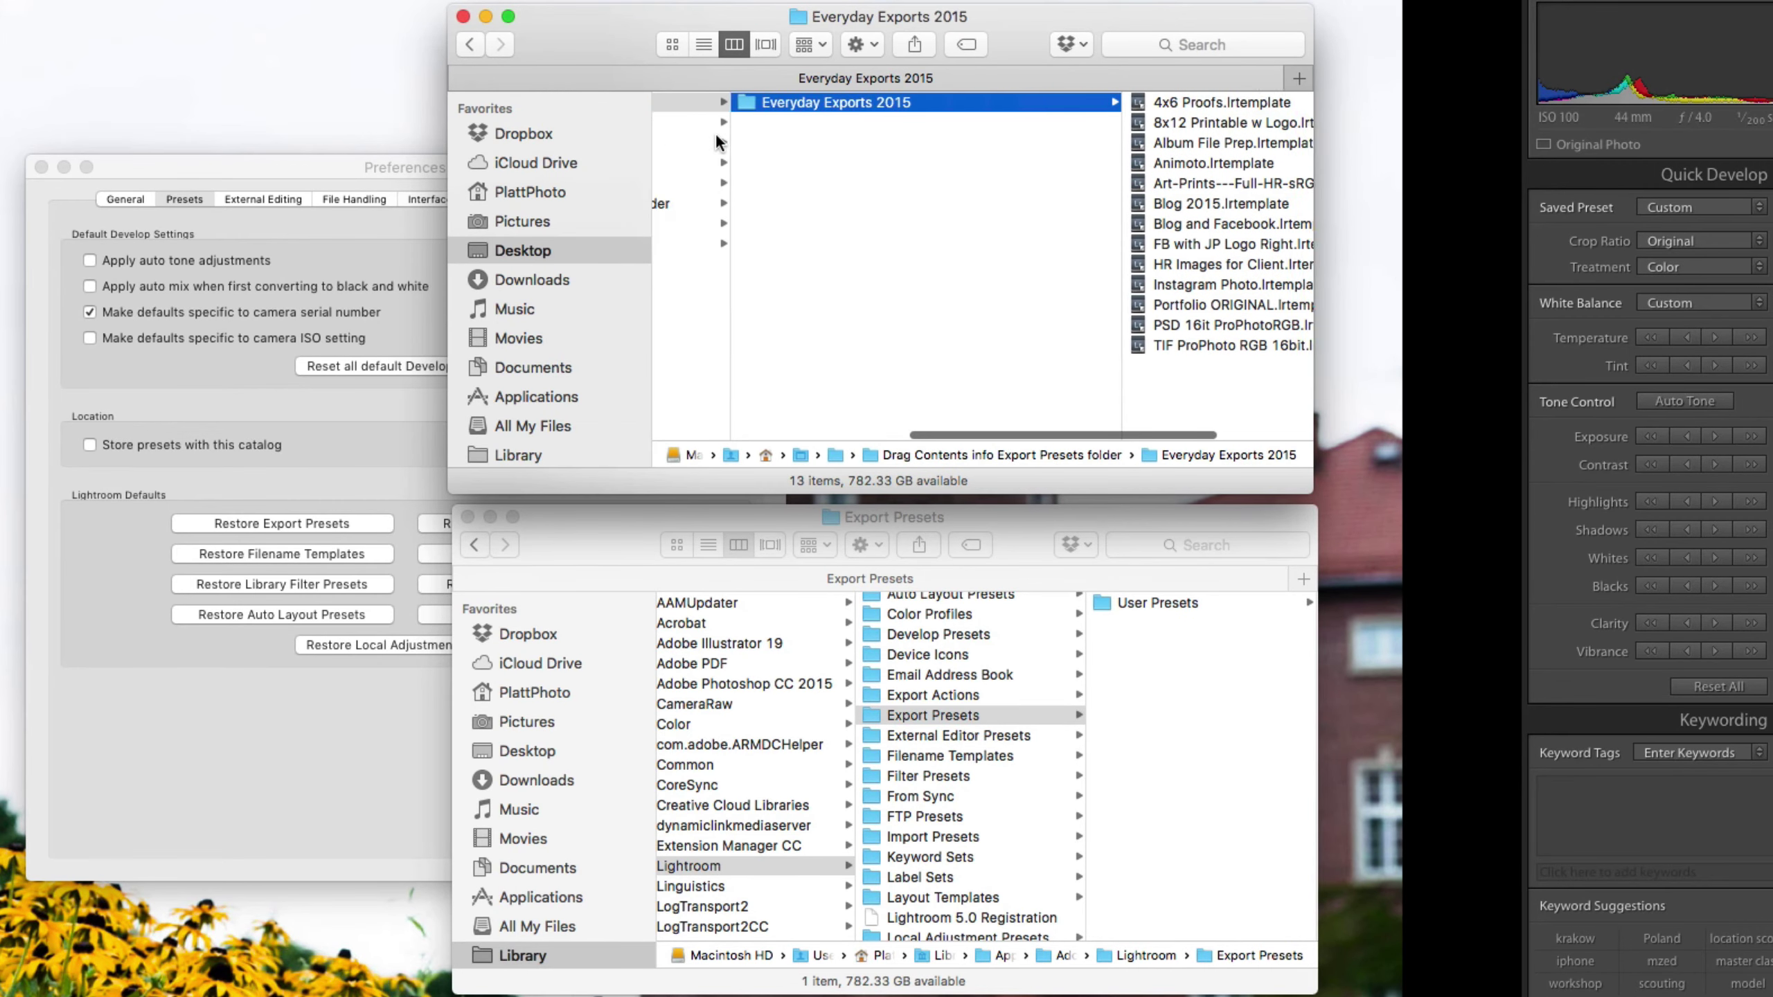
pyautogui.hscroll(5, 787, 99)
# Copy Everyday Exports 2015 and paste it into Export Presets, confirming all 13 templates are there
pyautogui.rightClick(787, 100)
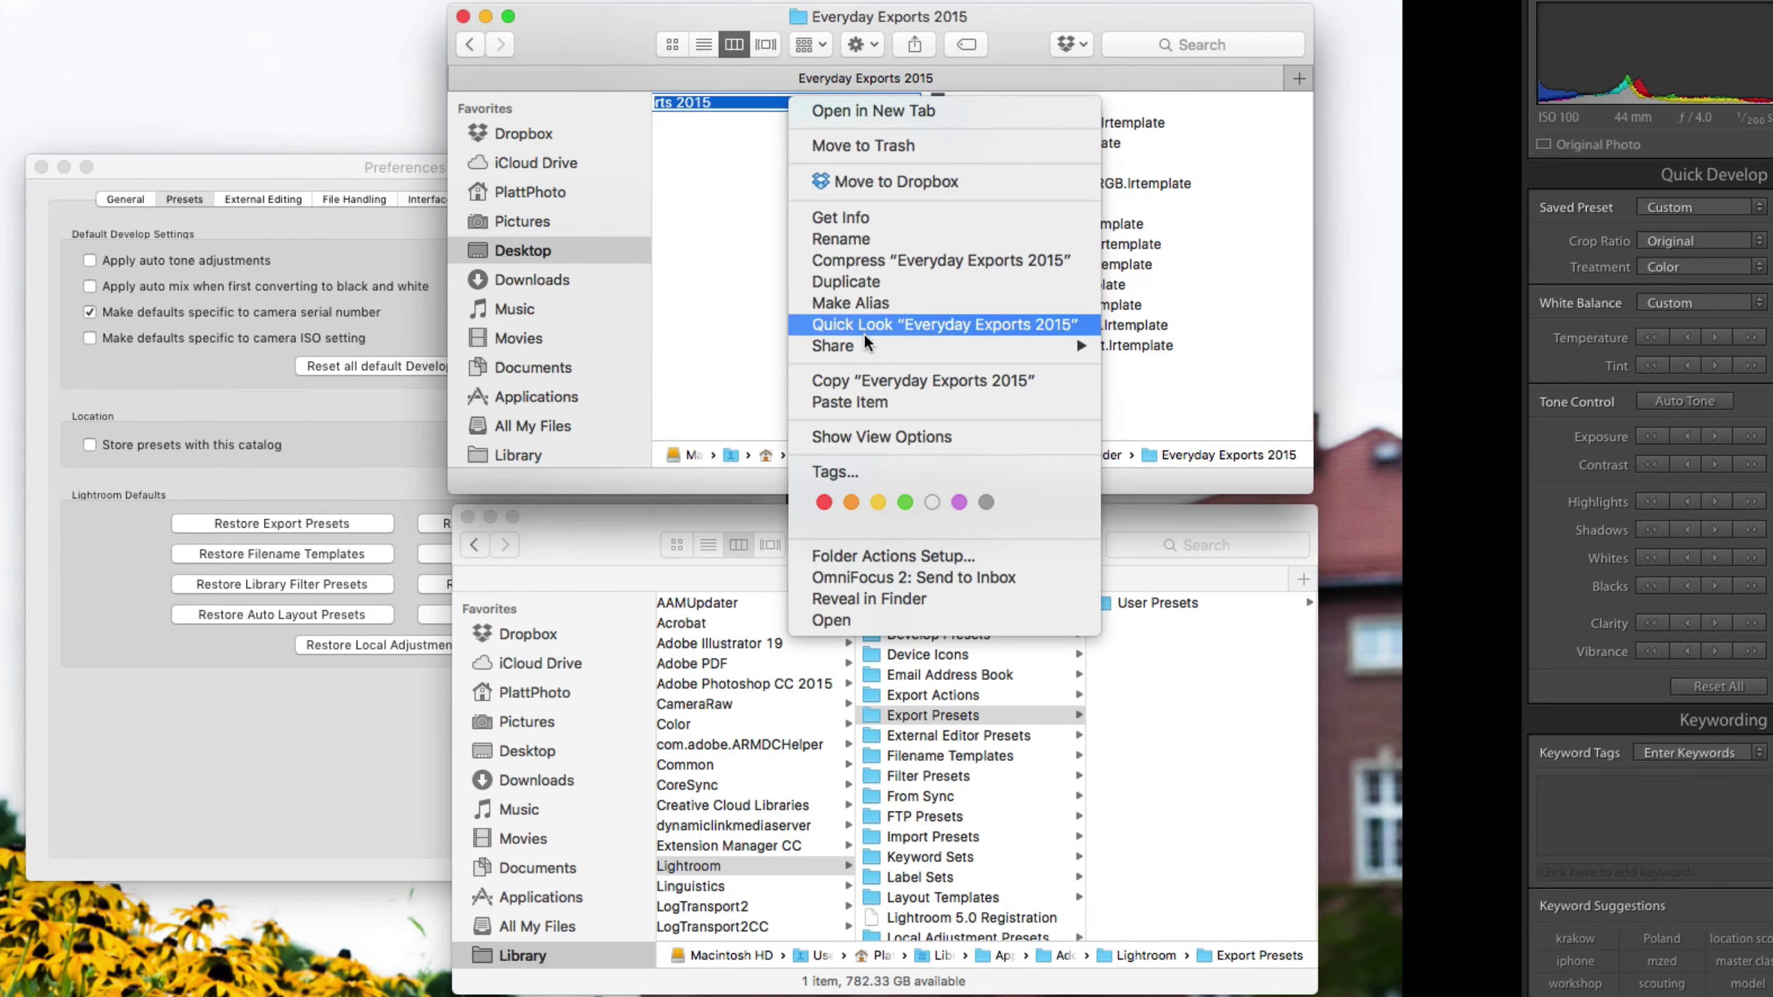
pyautogui.click(847, 384)
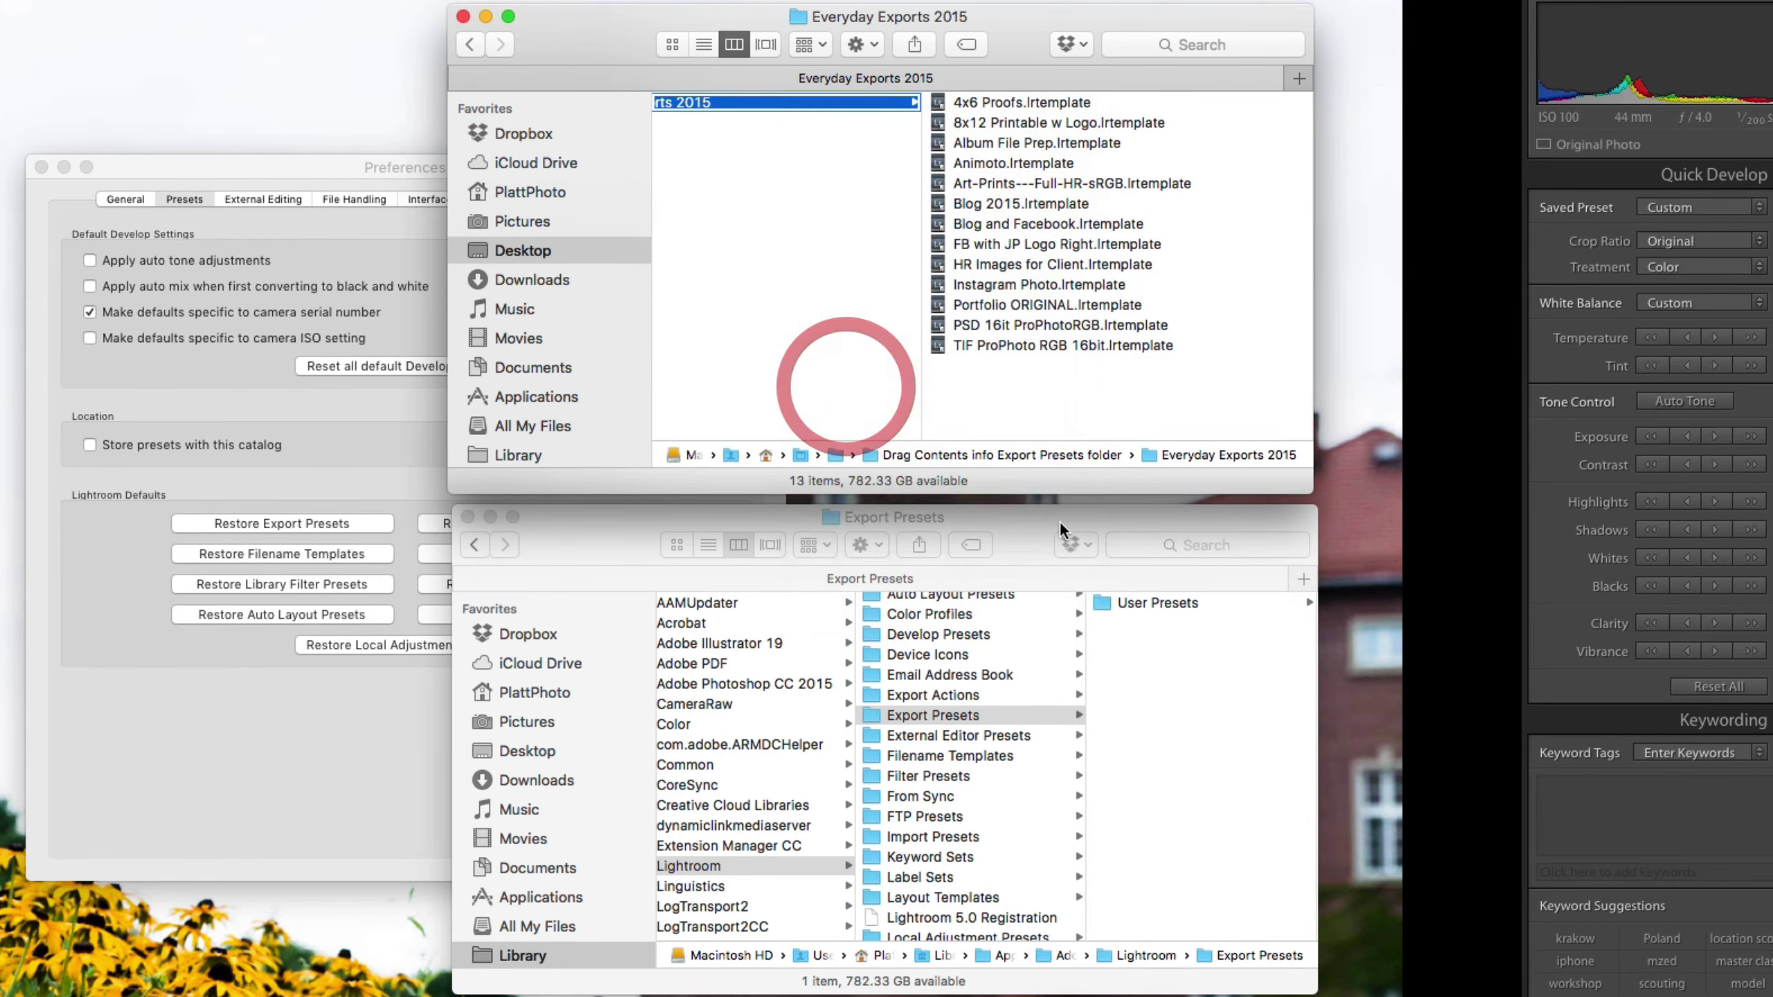
pyautogui.click(1141, 743)
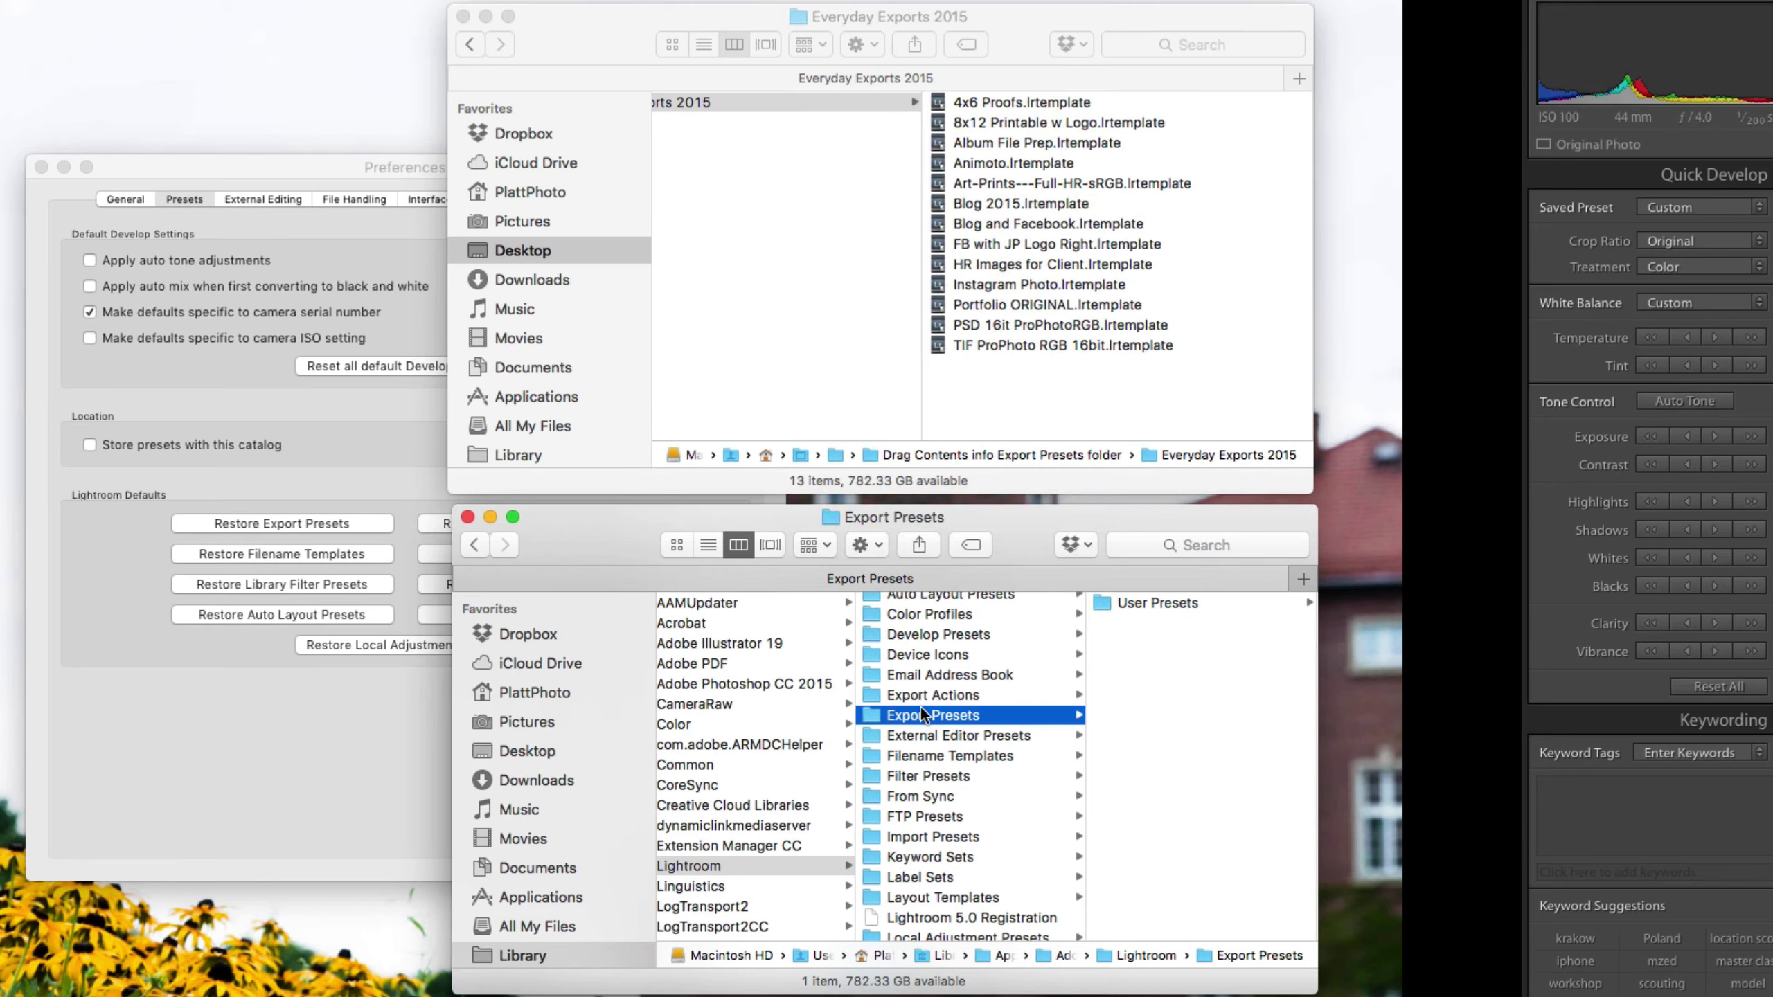
pyautogui.rightClick(1136, 720)
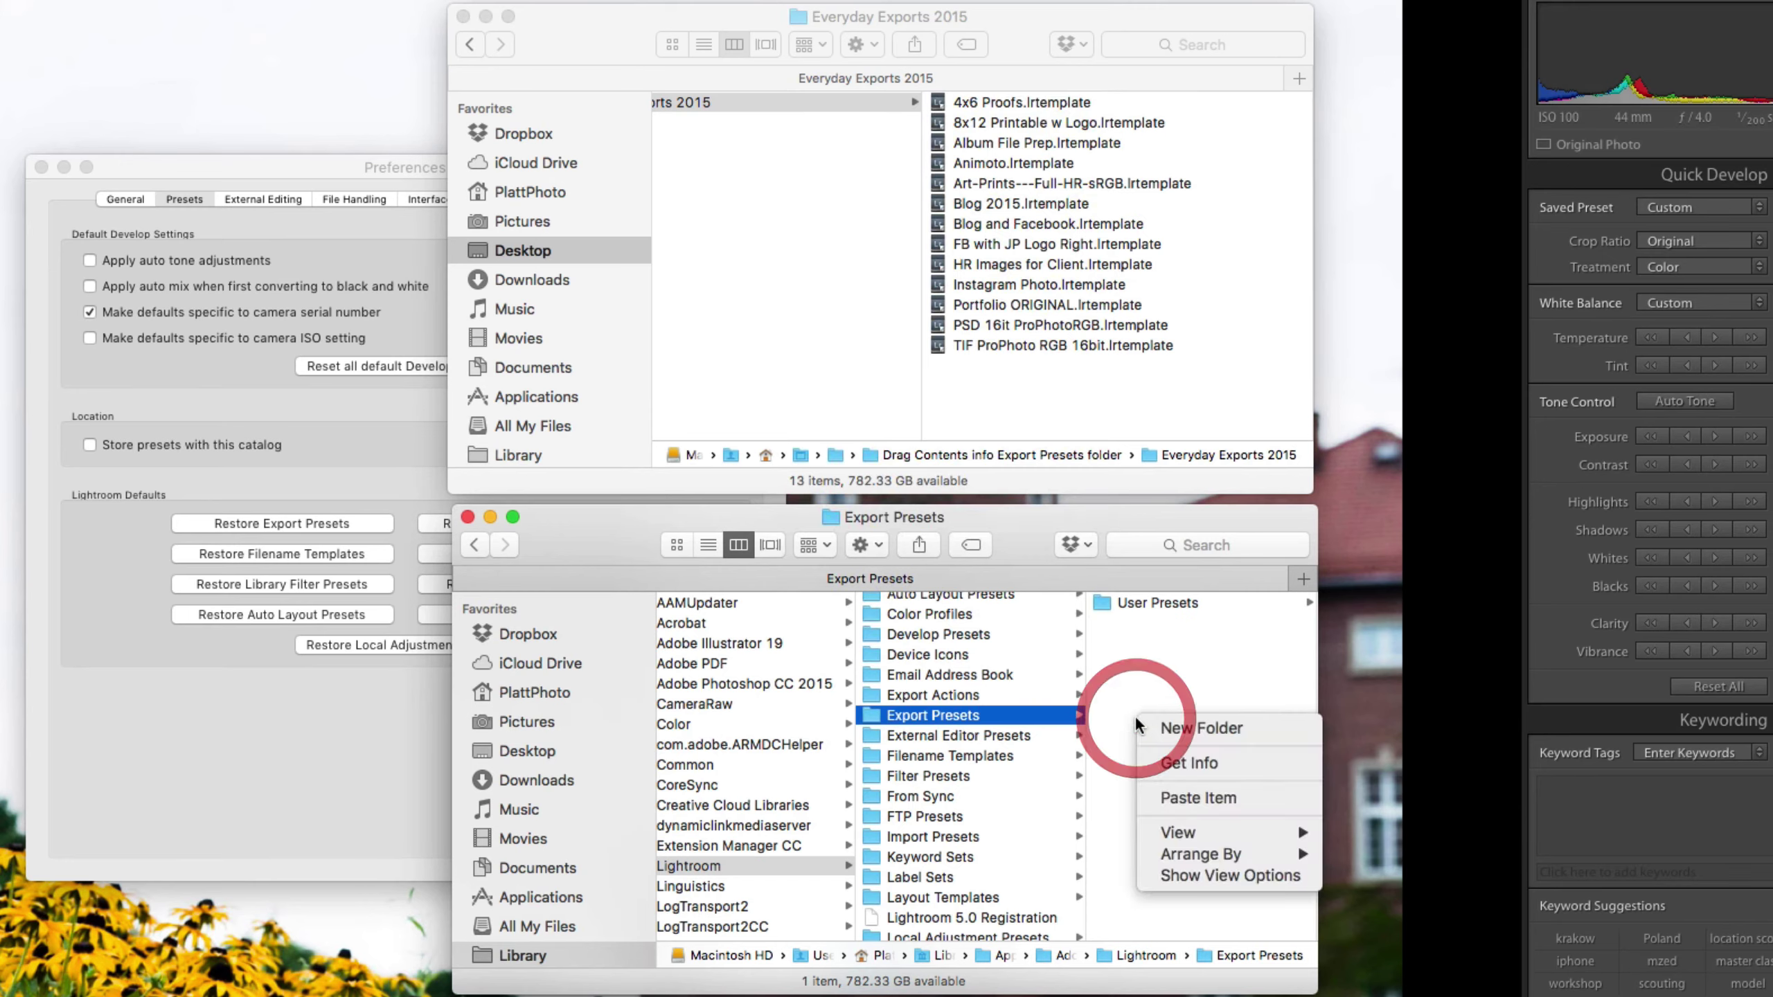
pyautogui.click(1177, 797)
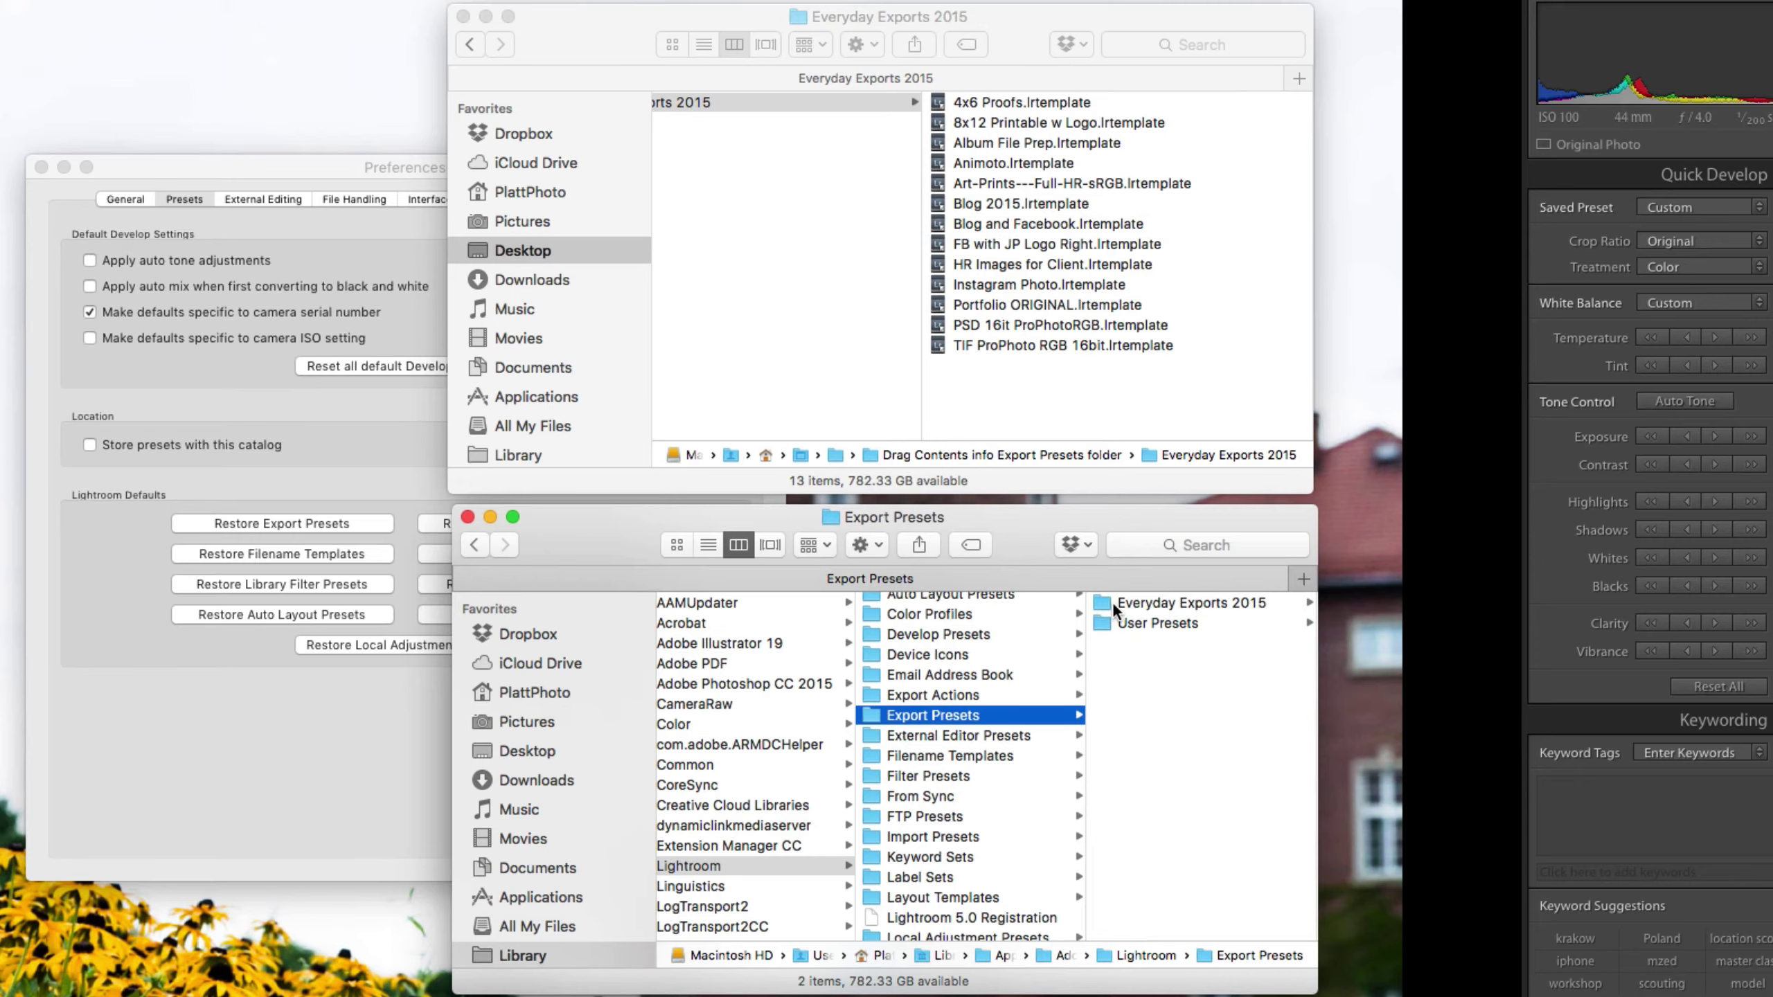
pyautogui.click(1113, 601)
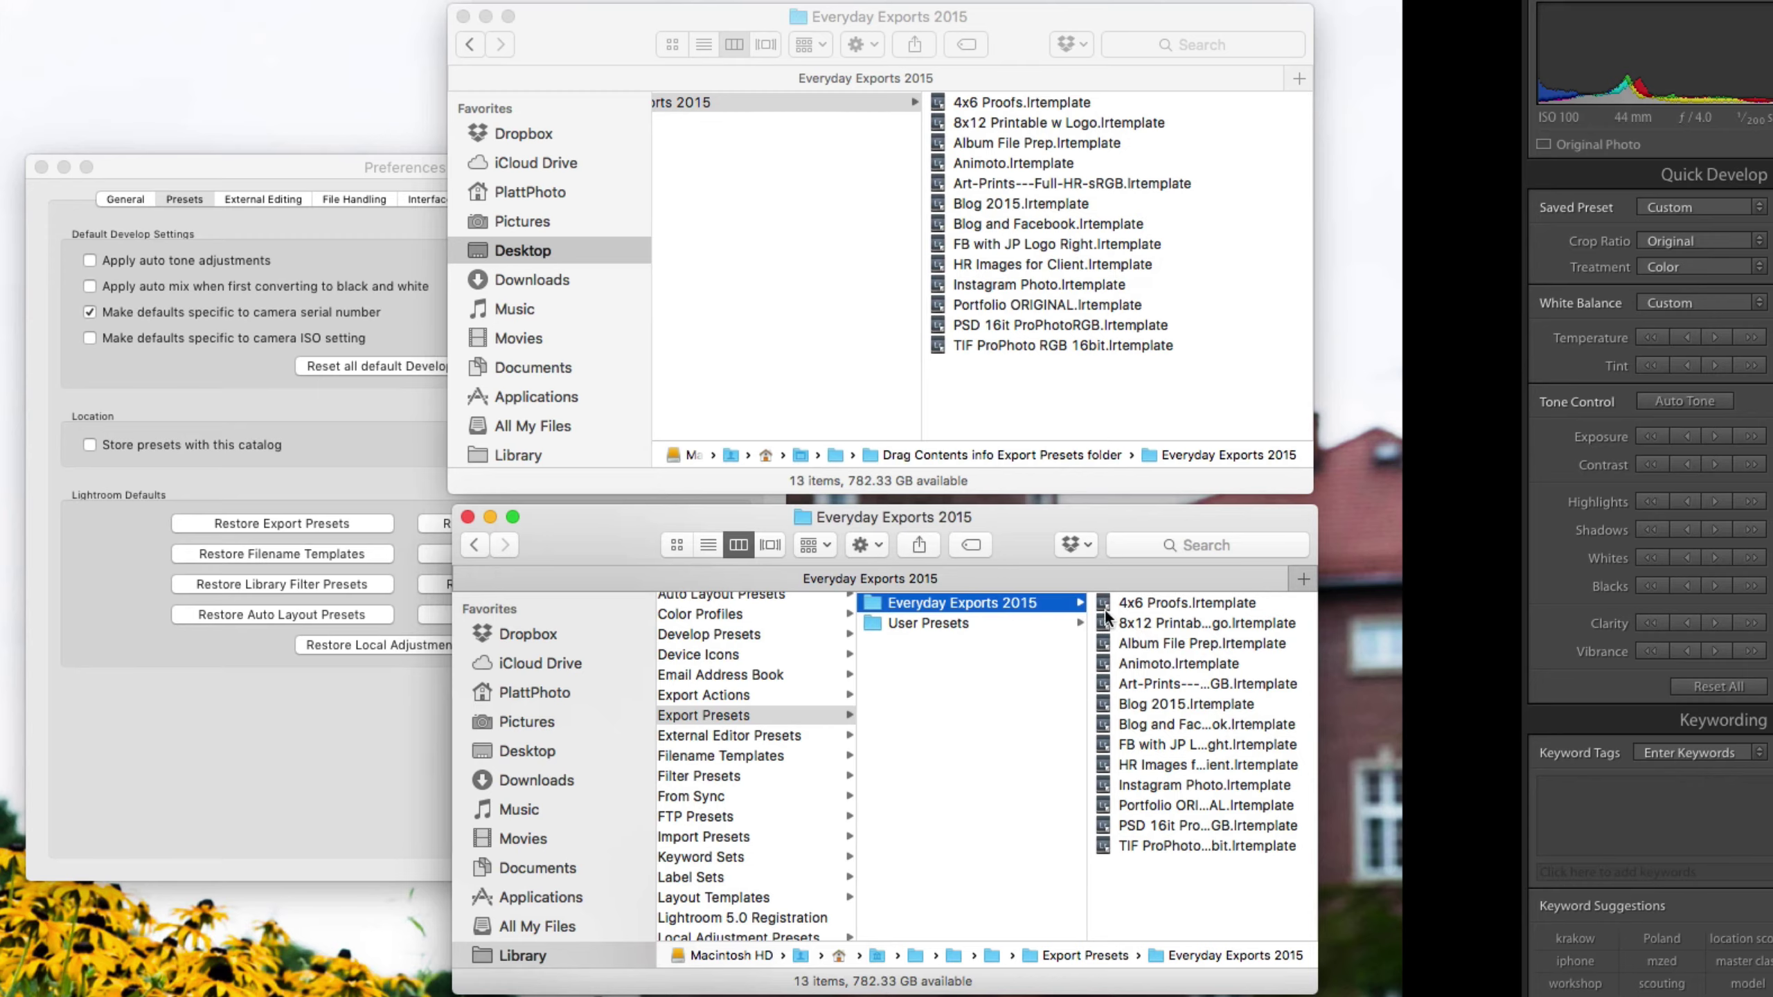
# Close Preferences, open Export, and expand Everyday Exports 2015 to list its 13 presets
pyautogui.click(1001, 781)
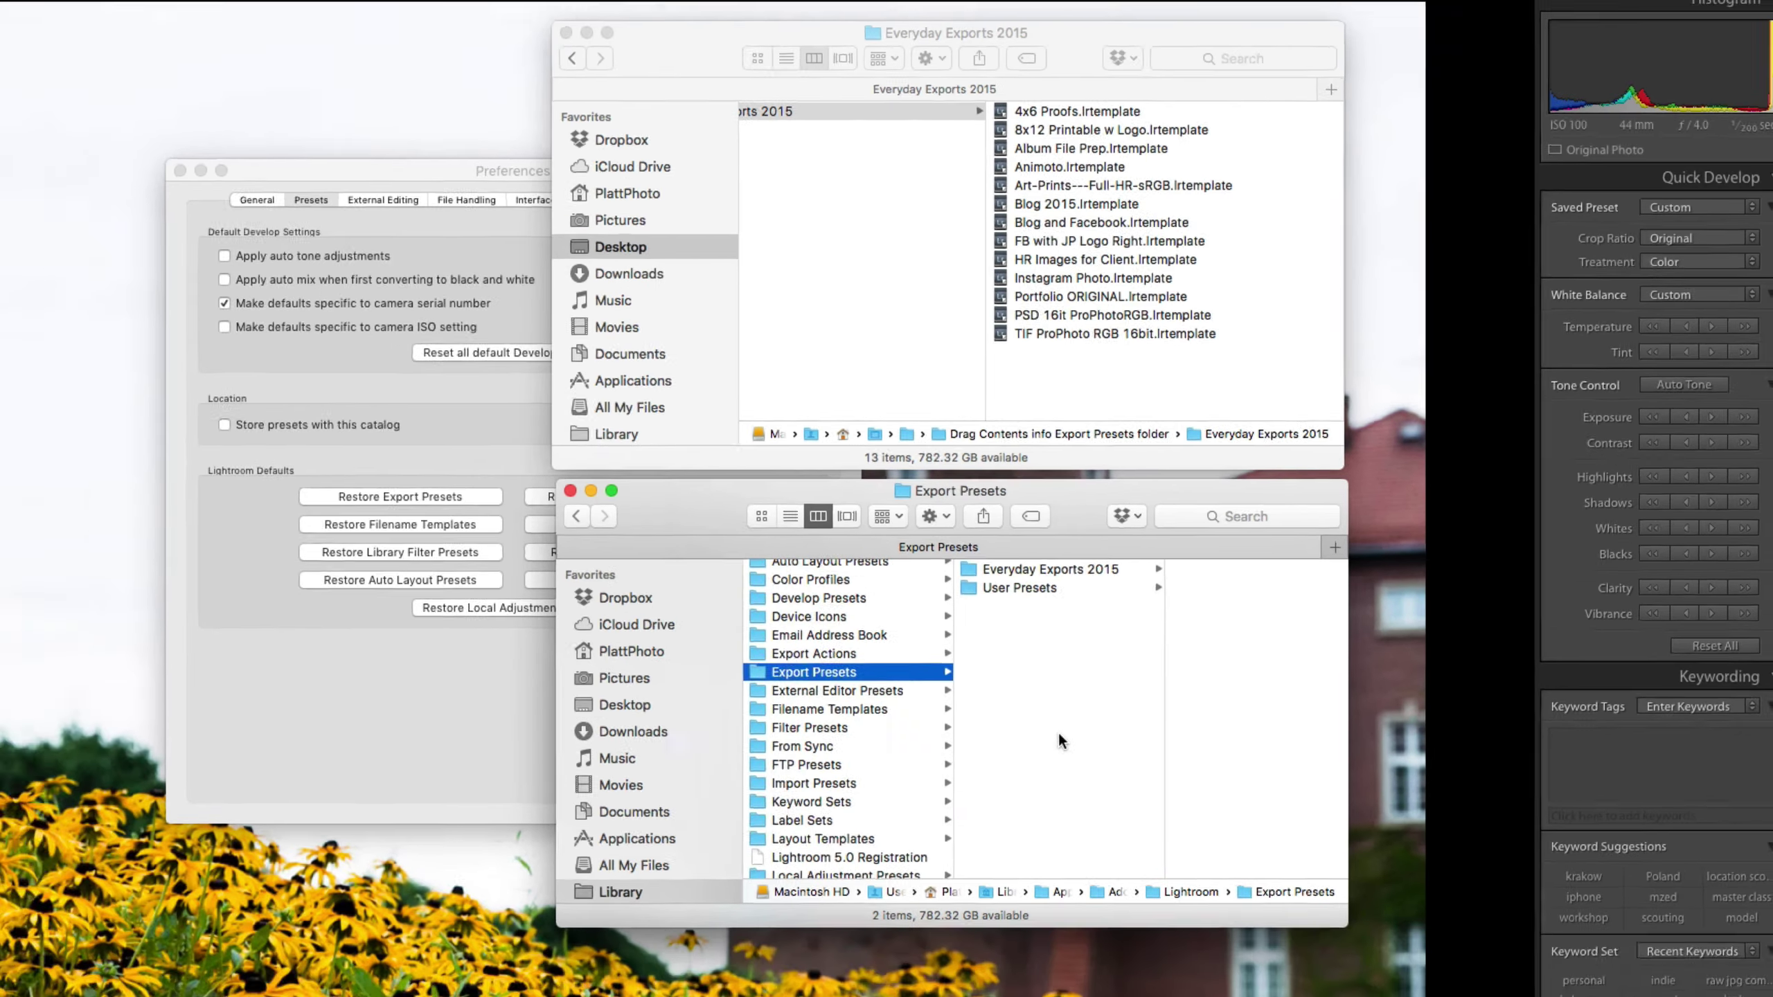
pyautogui.press('super+Tab')
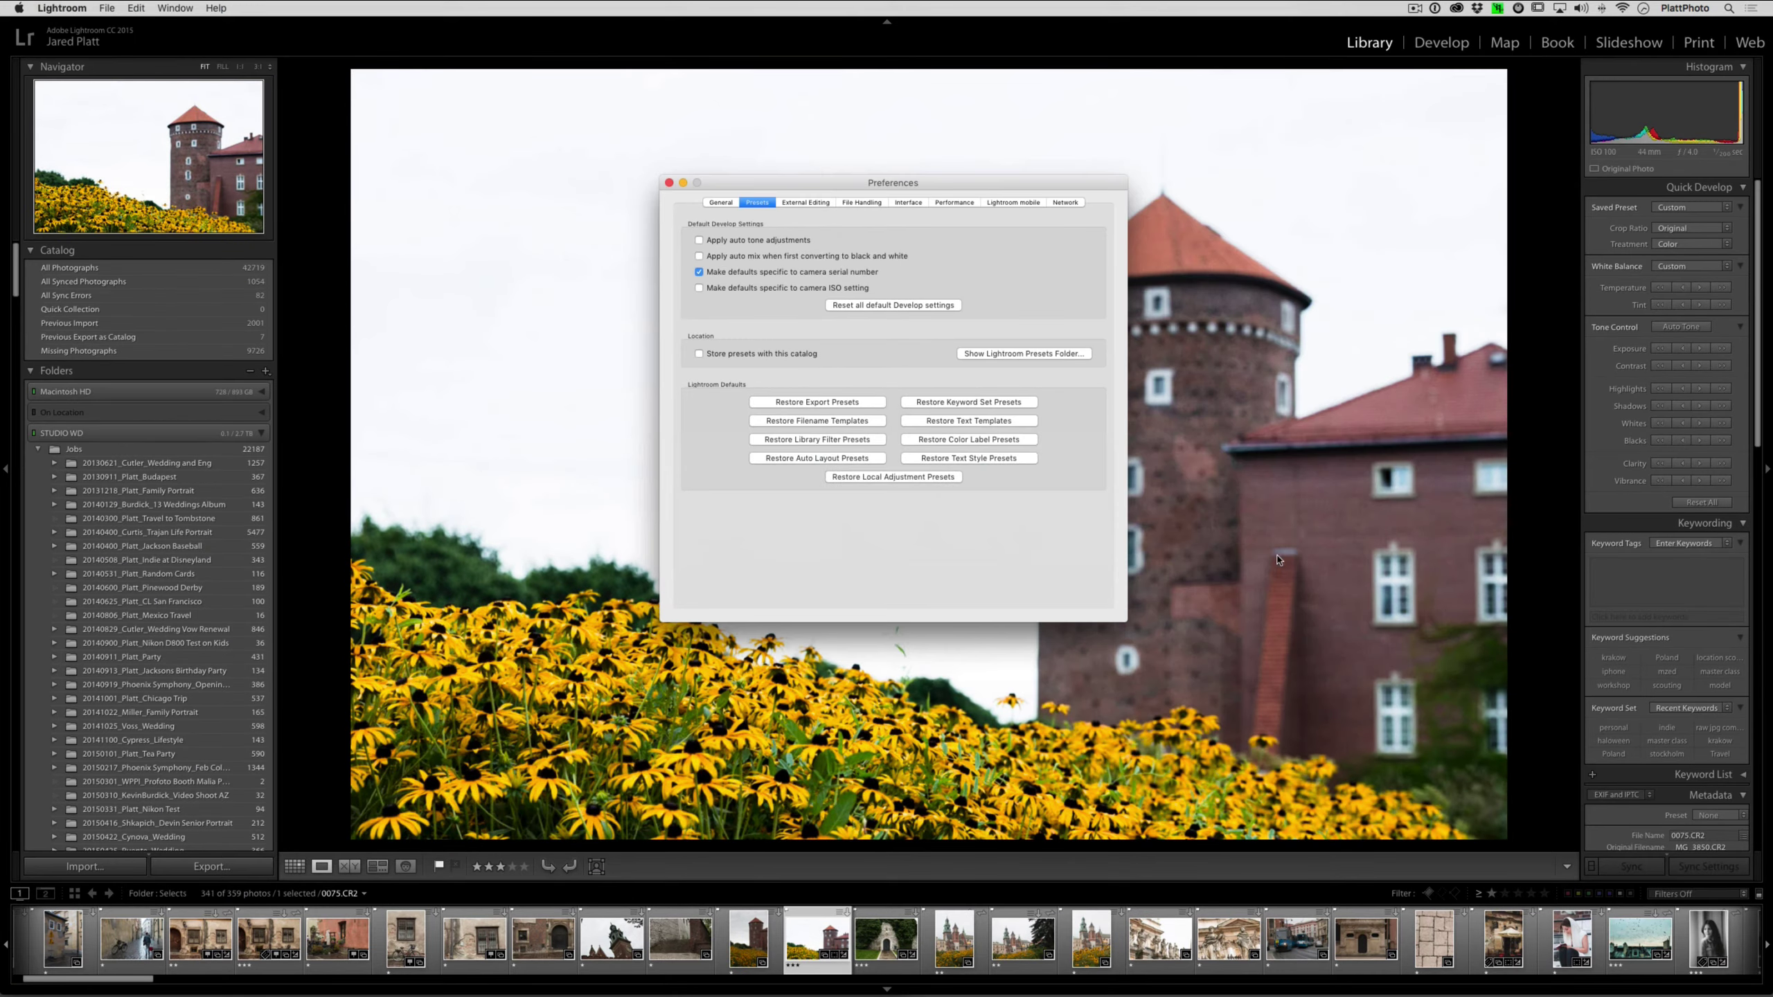
pyautogui.click(669, 182)
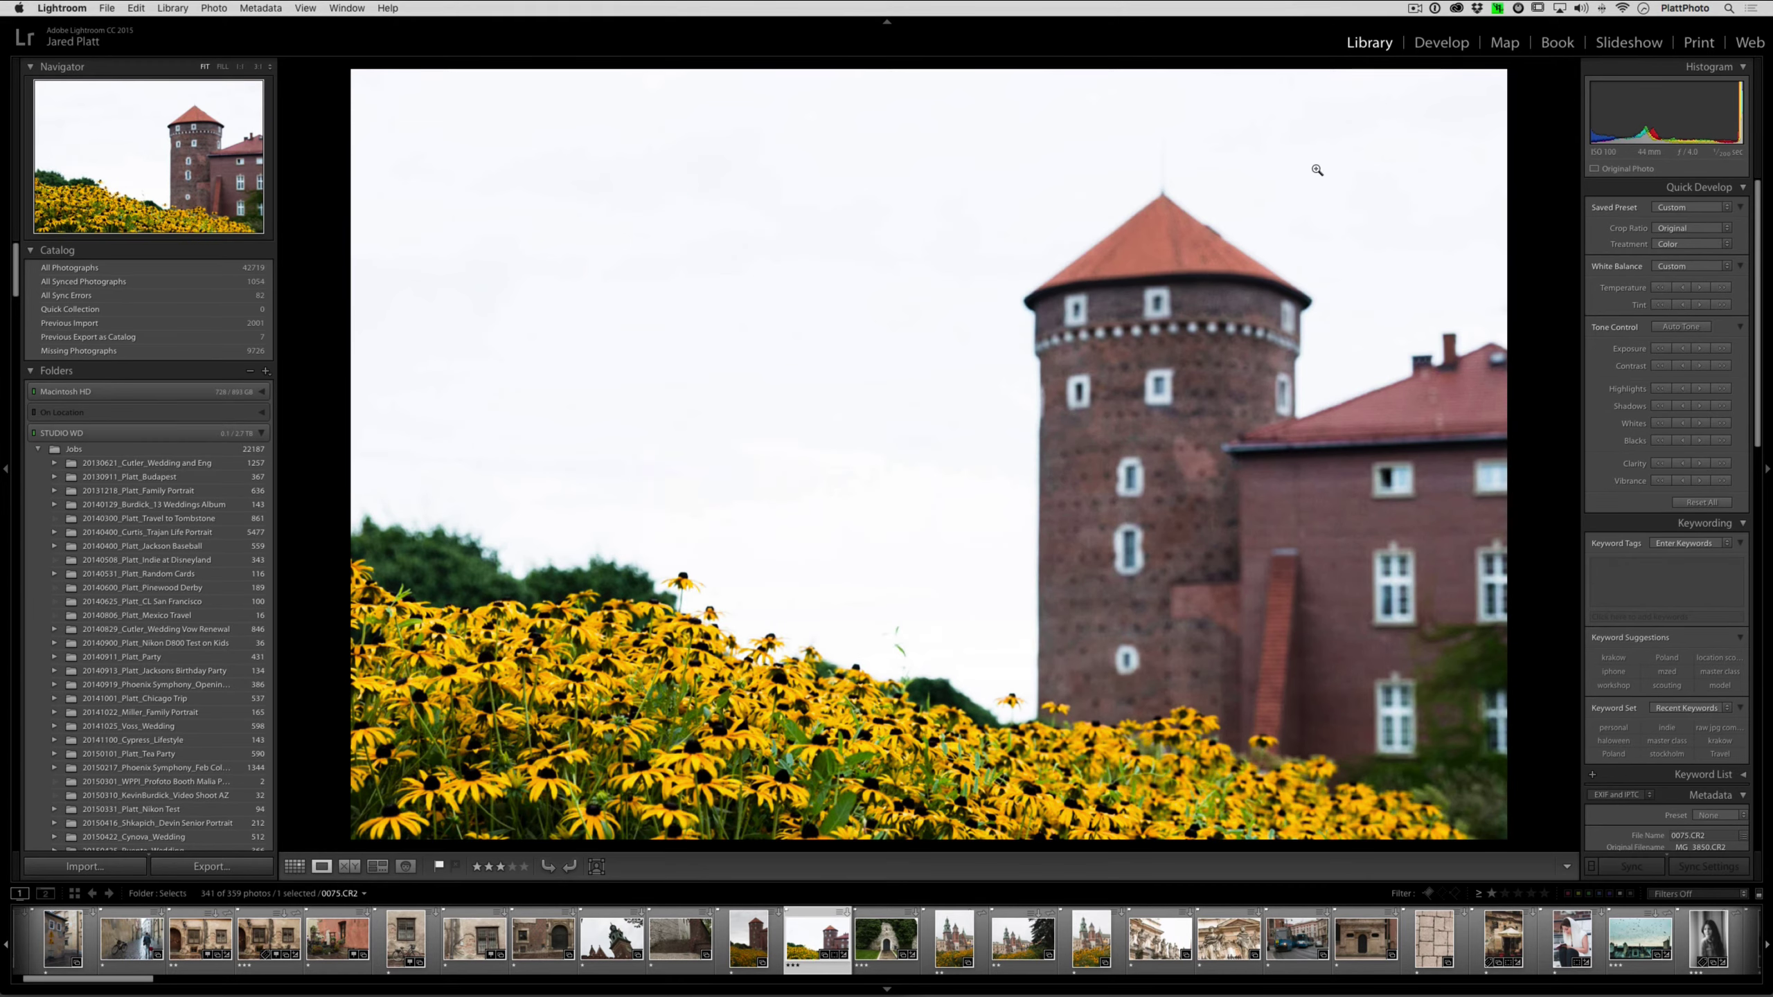
pyautogui.click(222, 865)
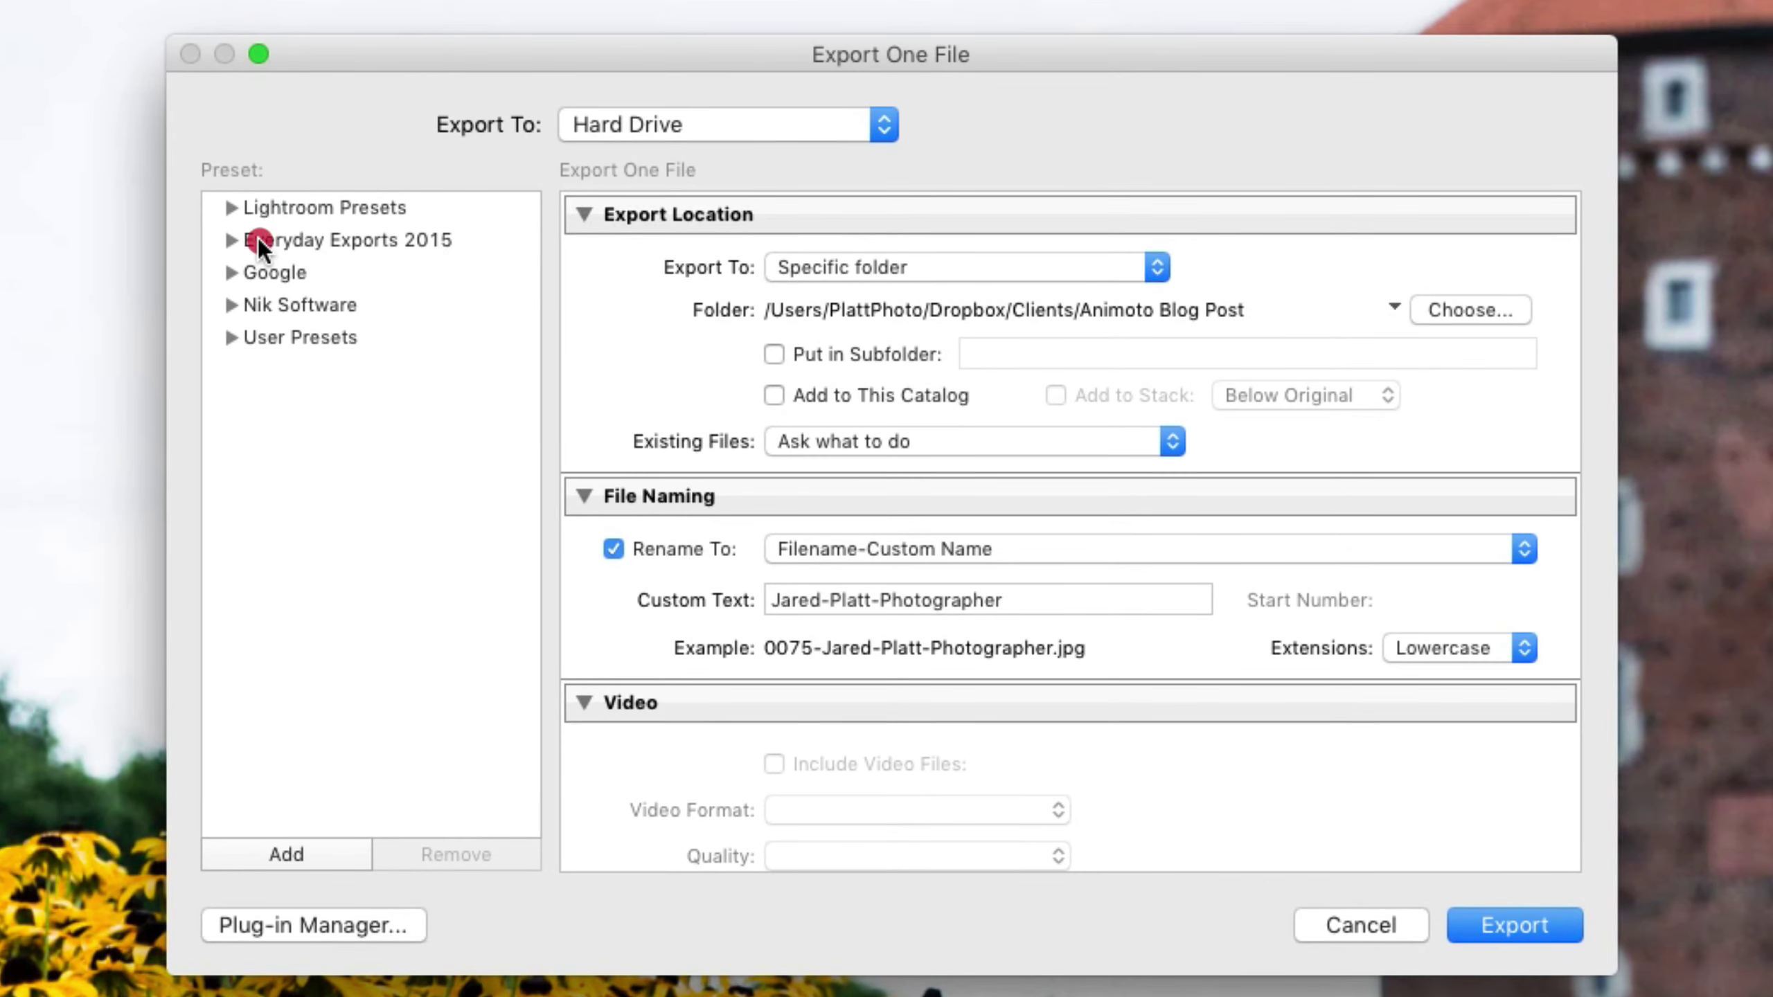
pyautogui.click(230, 238)
pyautogui.click(227, 238)
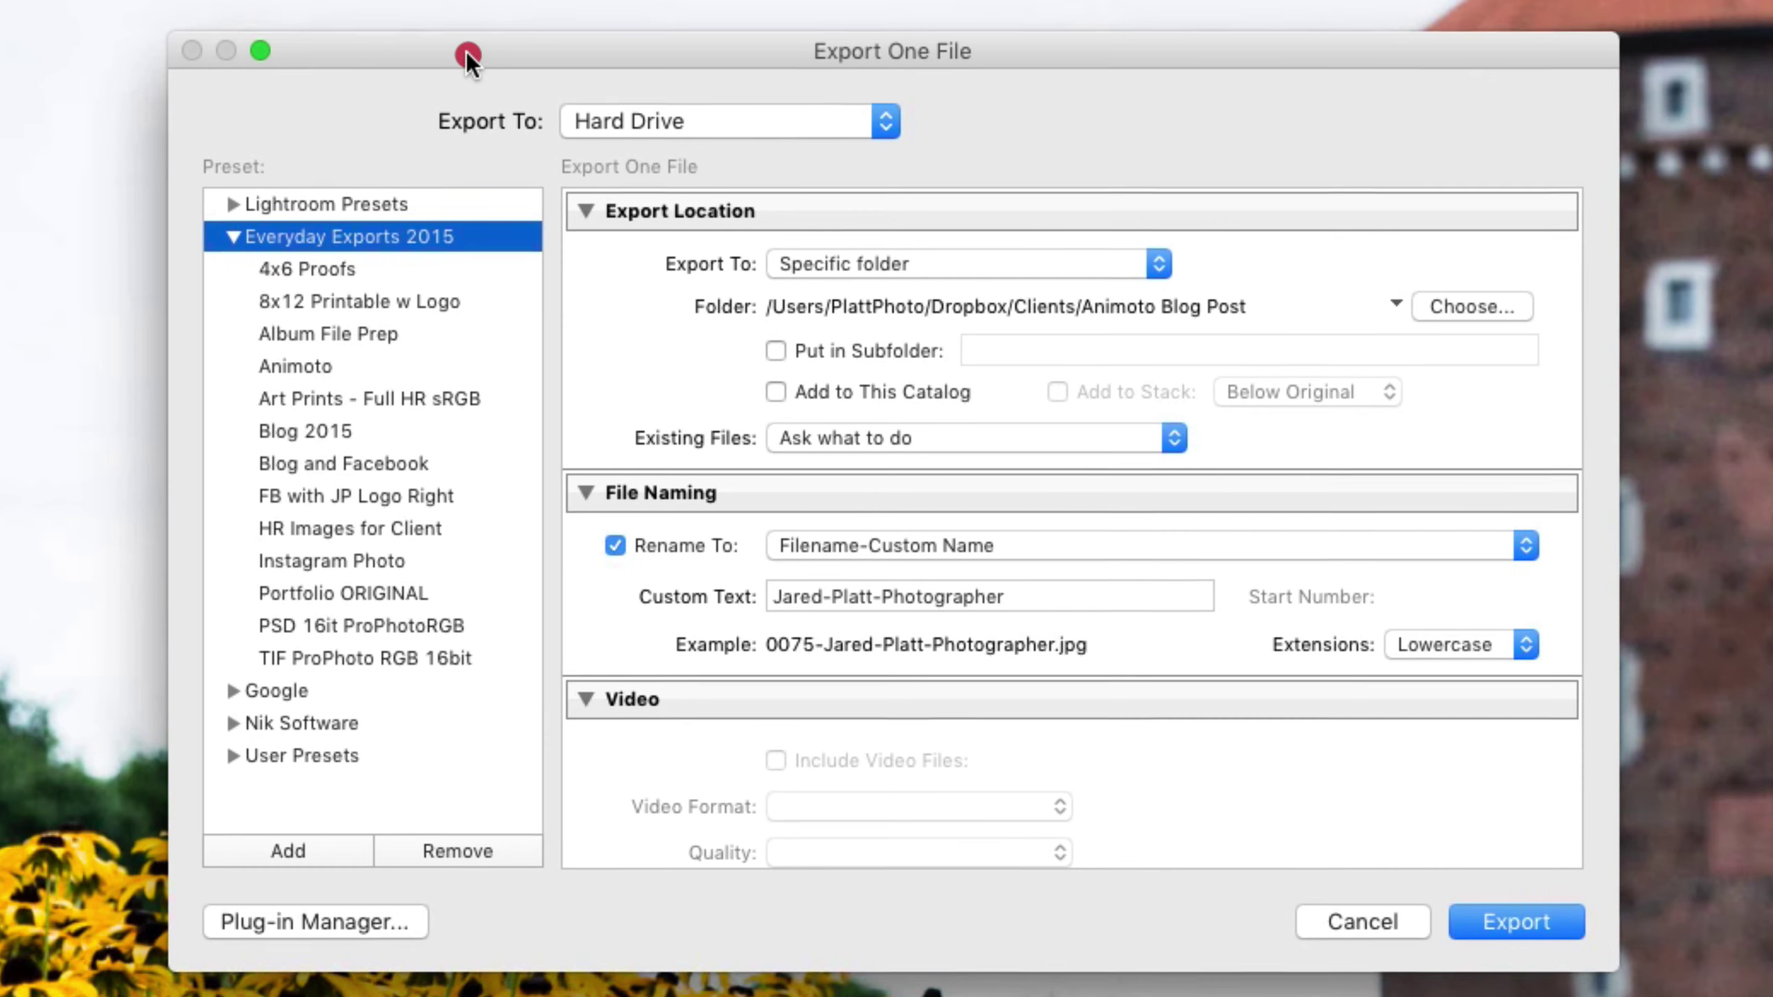
# Apply the 8x12 Printable w Logo preset: Printable 8x12 Desktop subfolder, JPEG sRGB, 12-inch, 300 ppi
pyautogui.moveTo(467, 54); pyautogui.dragTo(475, 9)
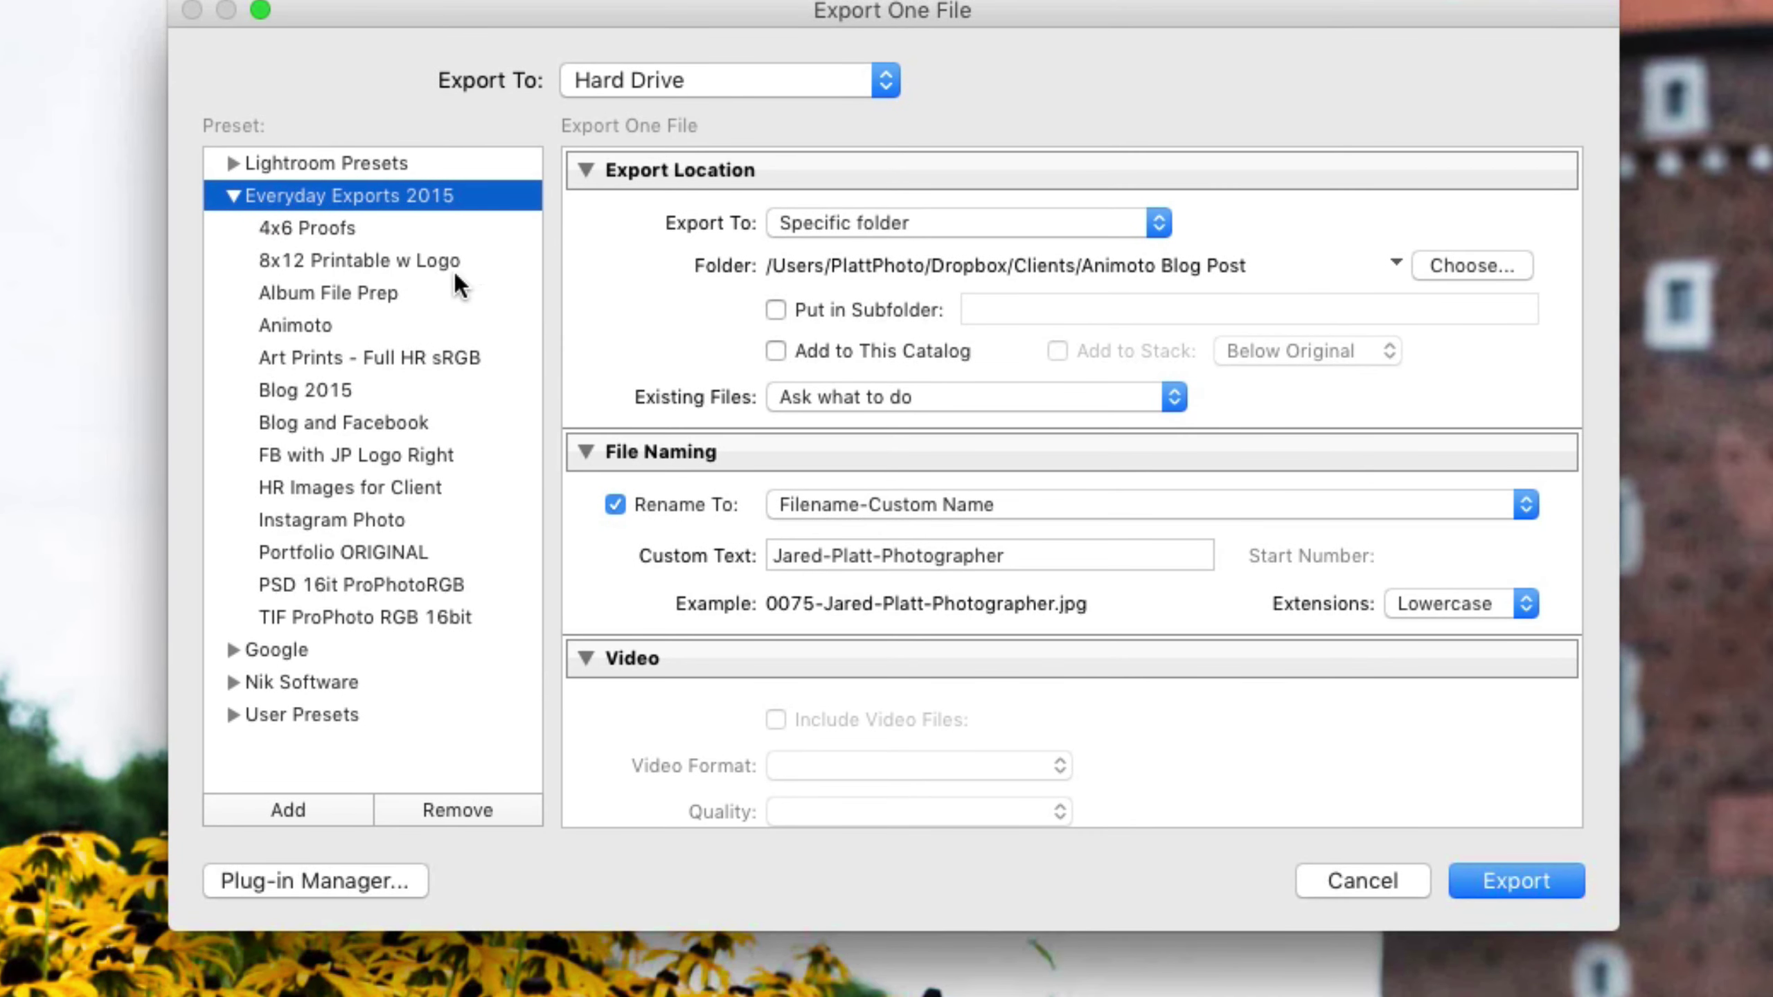
pyautogui.scroll(-1, 236, 195)
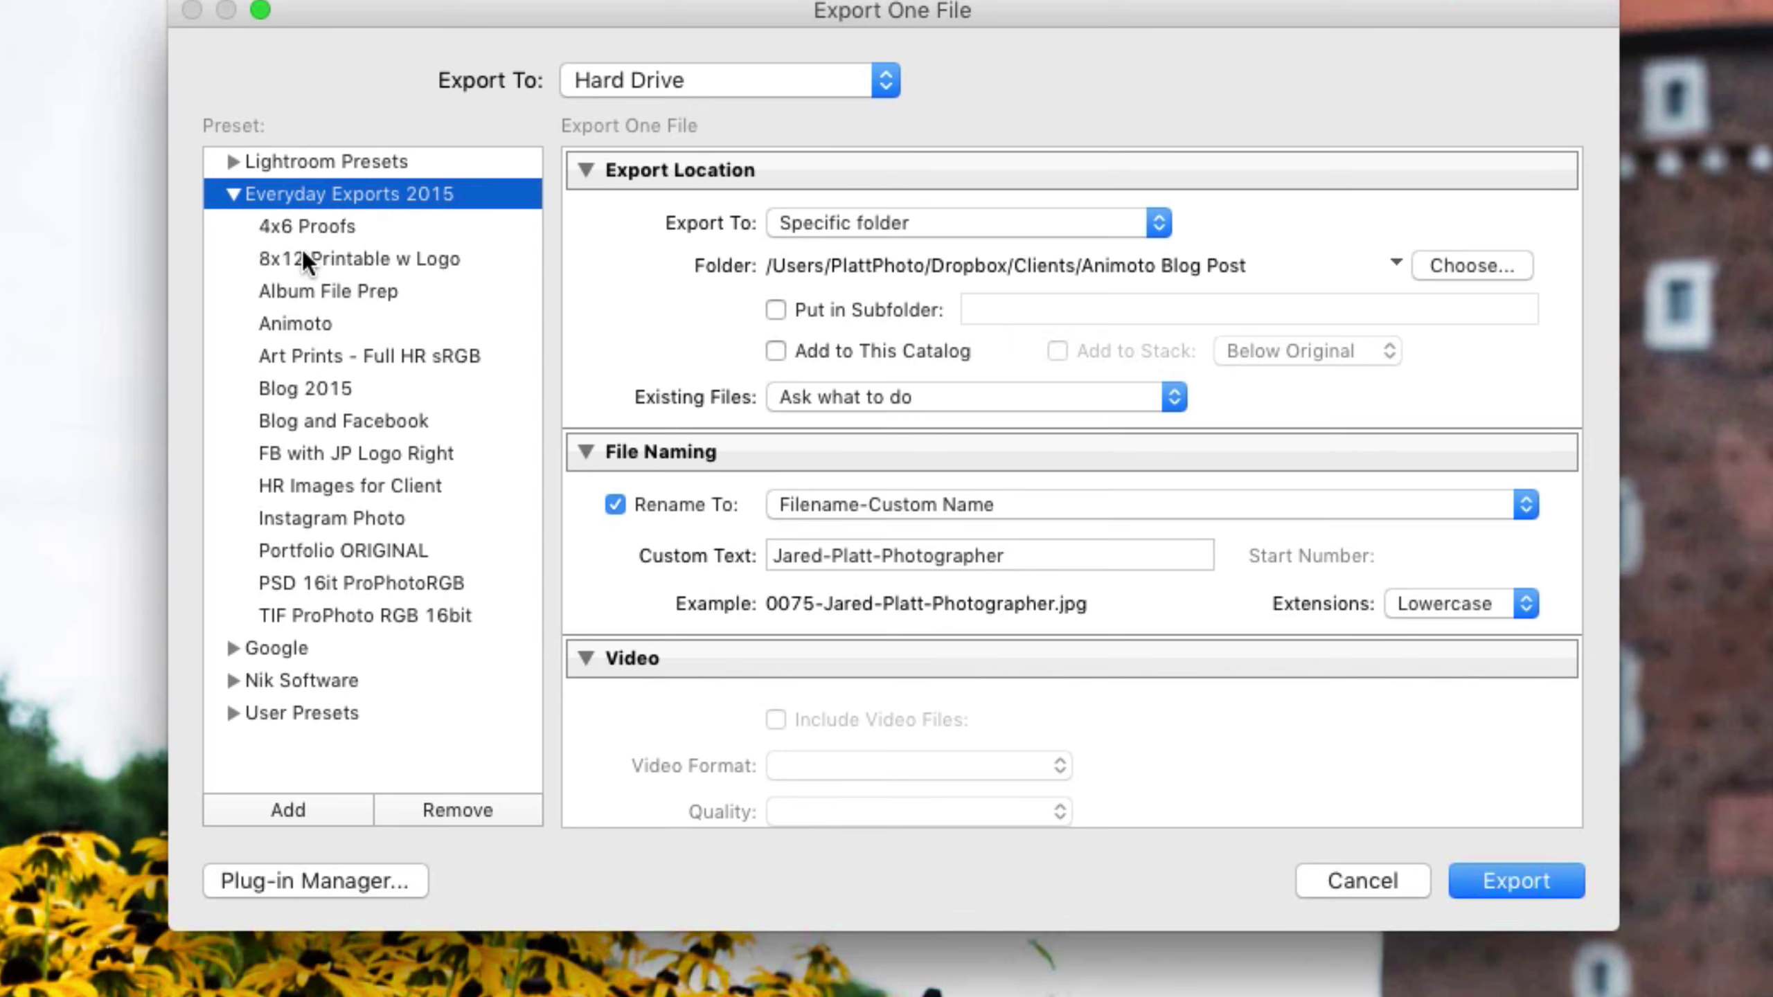
pyautogui.scroll(1, 304, 257)
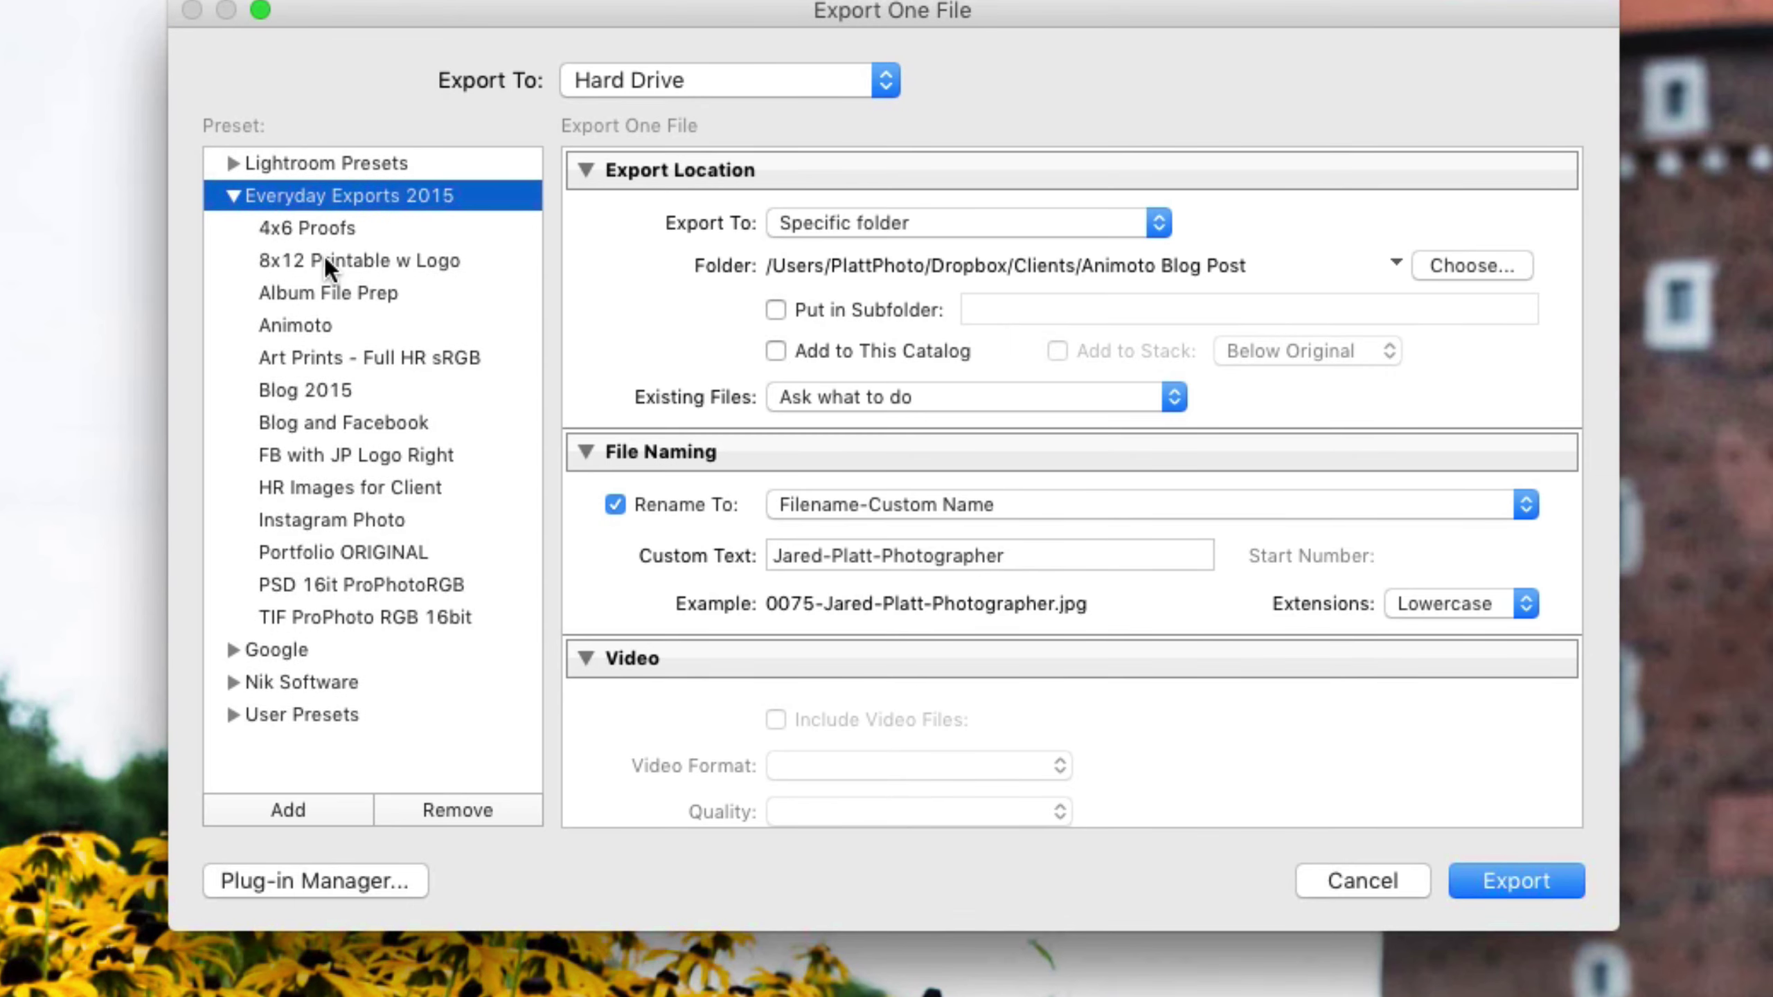
pyautogui.click(324, 258)
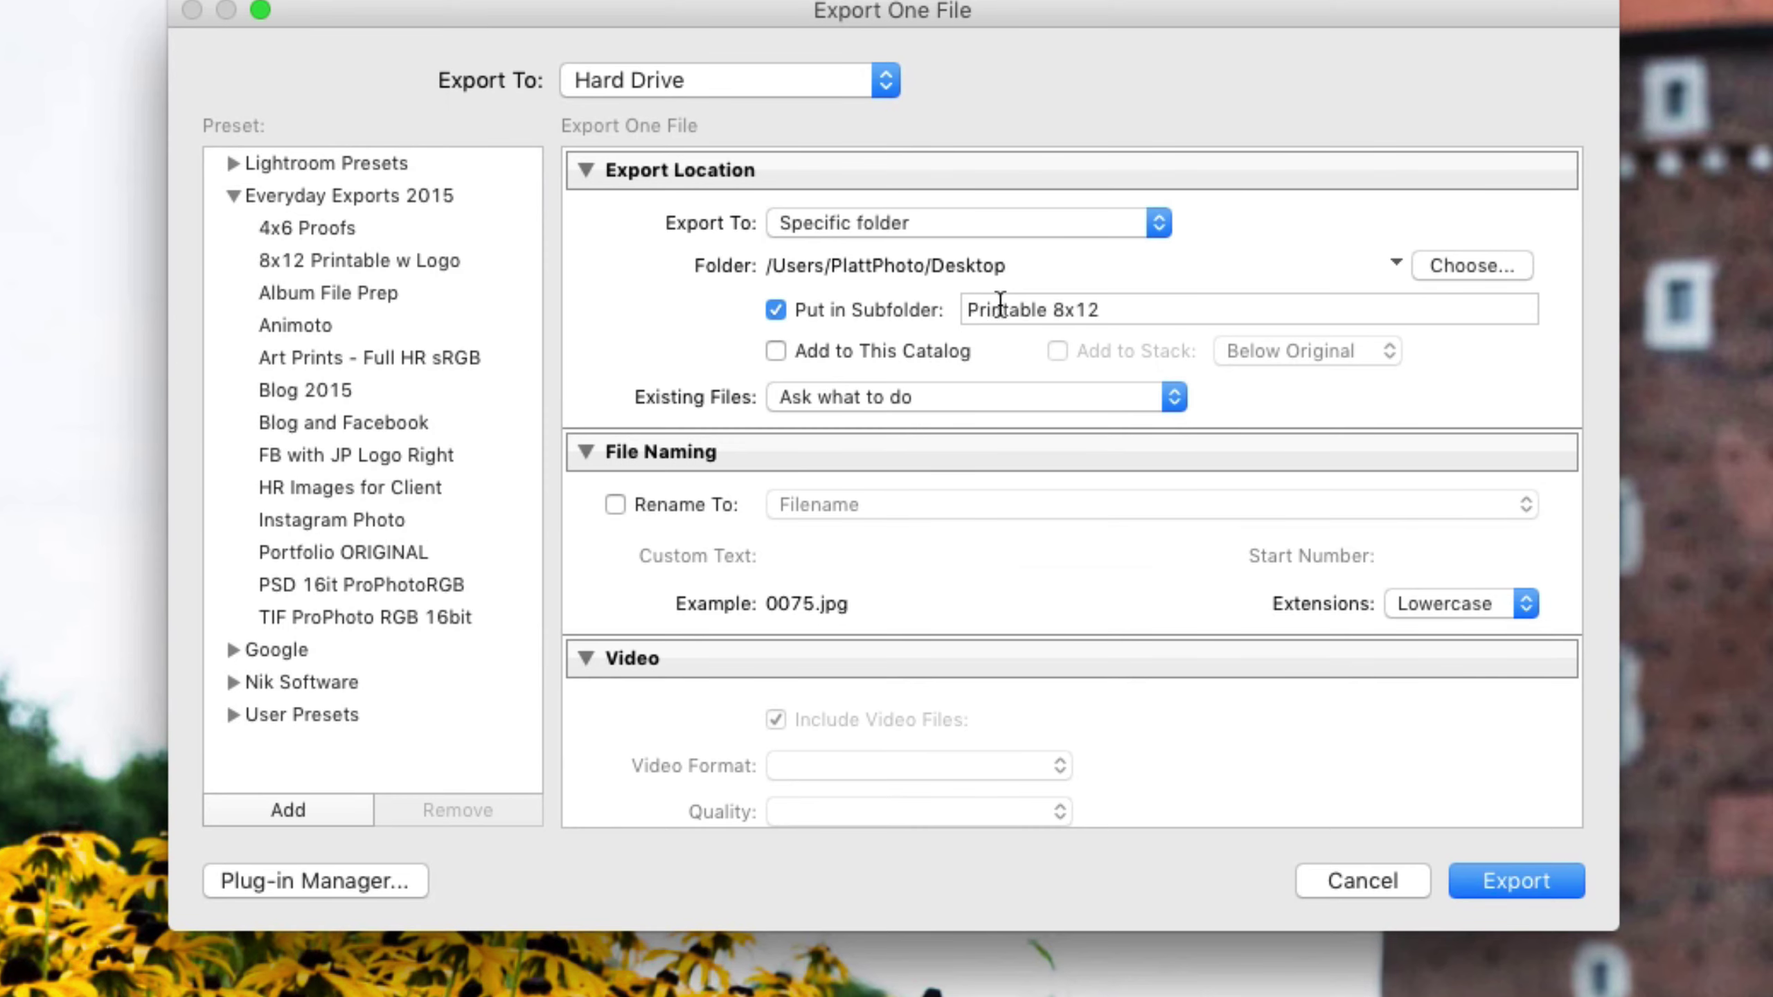
pyautogui.moveTo(972, 310); pyautogui.dragTo(1100, 320)
pyautogui.scroll(-10, 1101, 323)
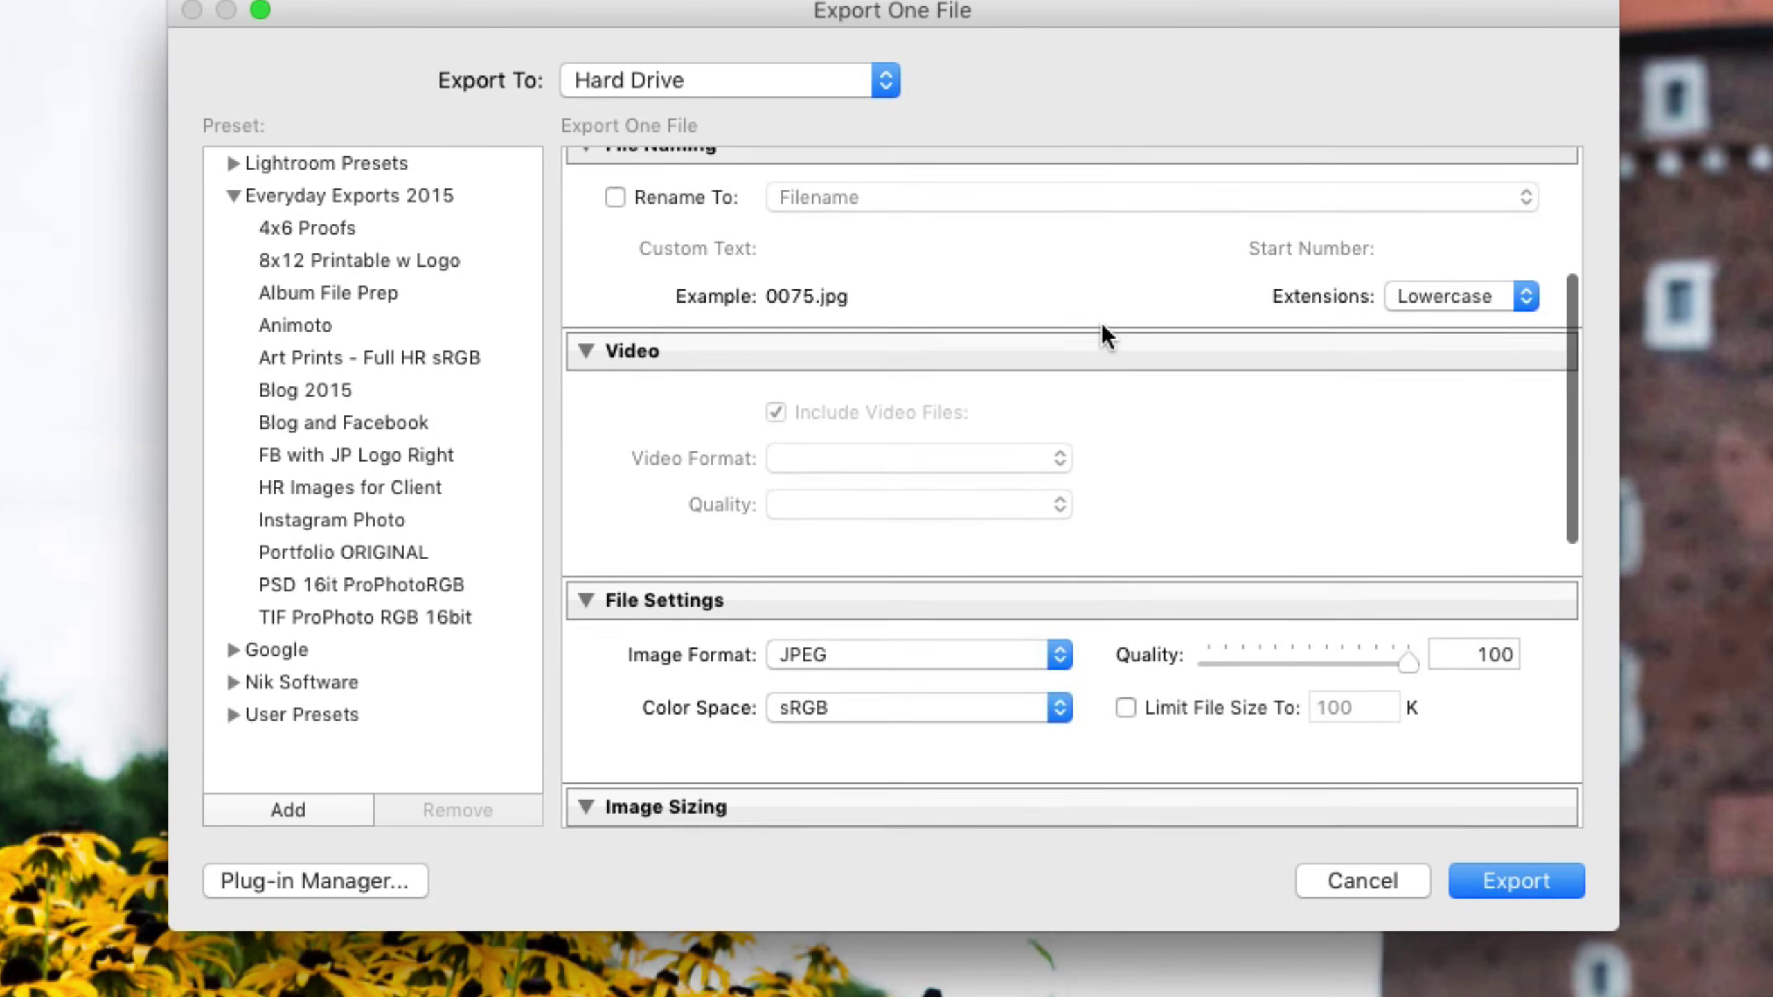
pyautogui.scroll(-2, 1103, 337)
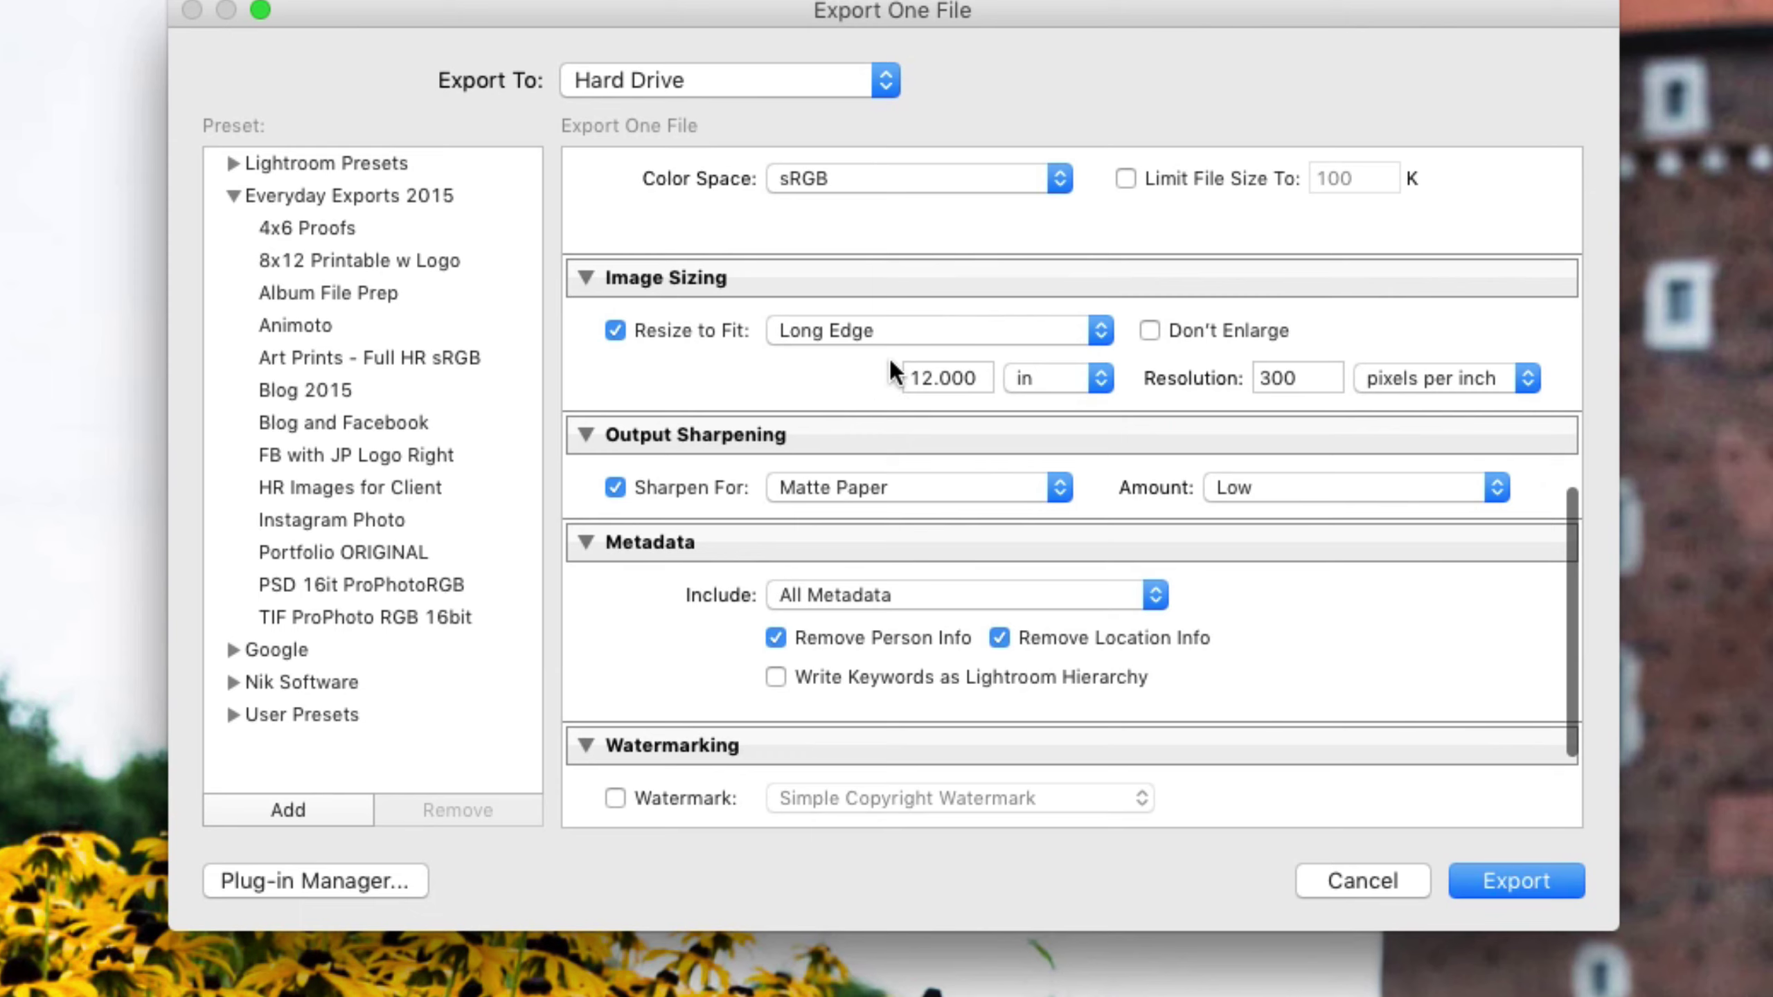
pyautogui.scroll(-3, 915, 616)
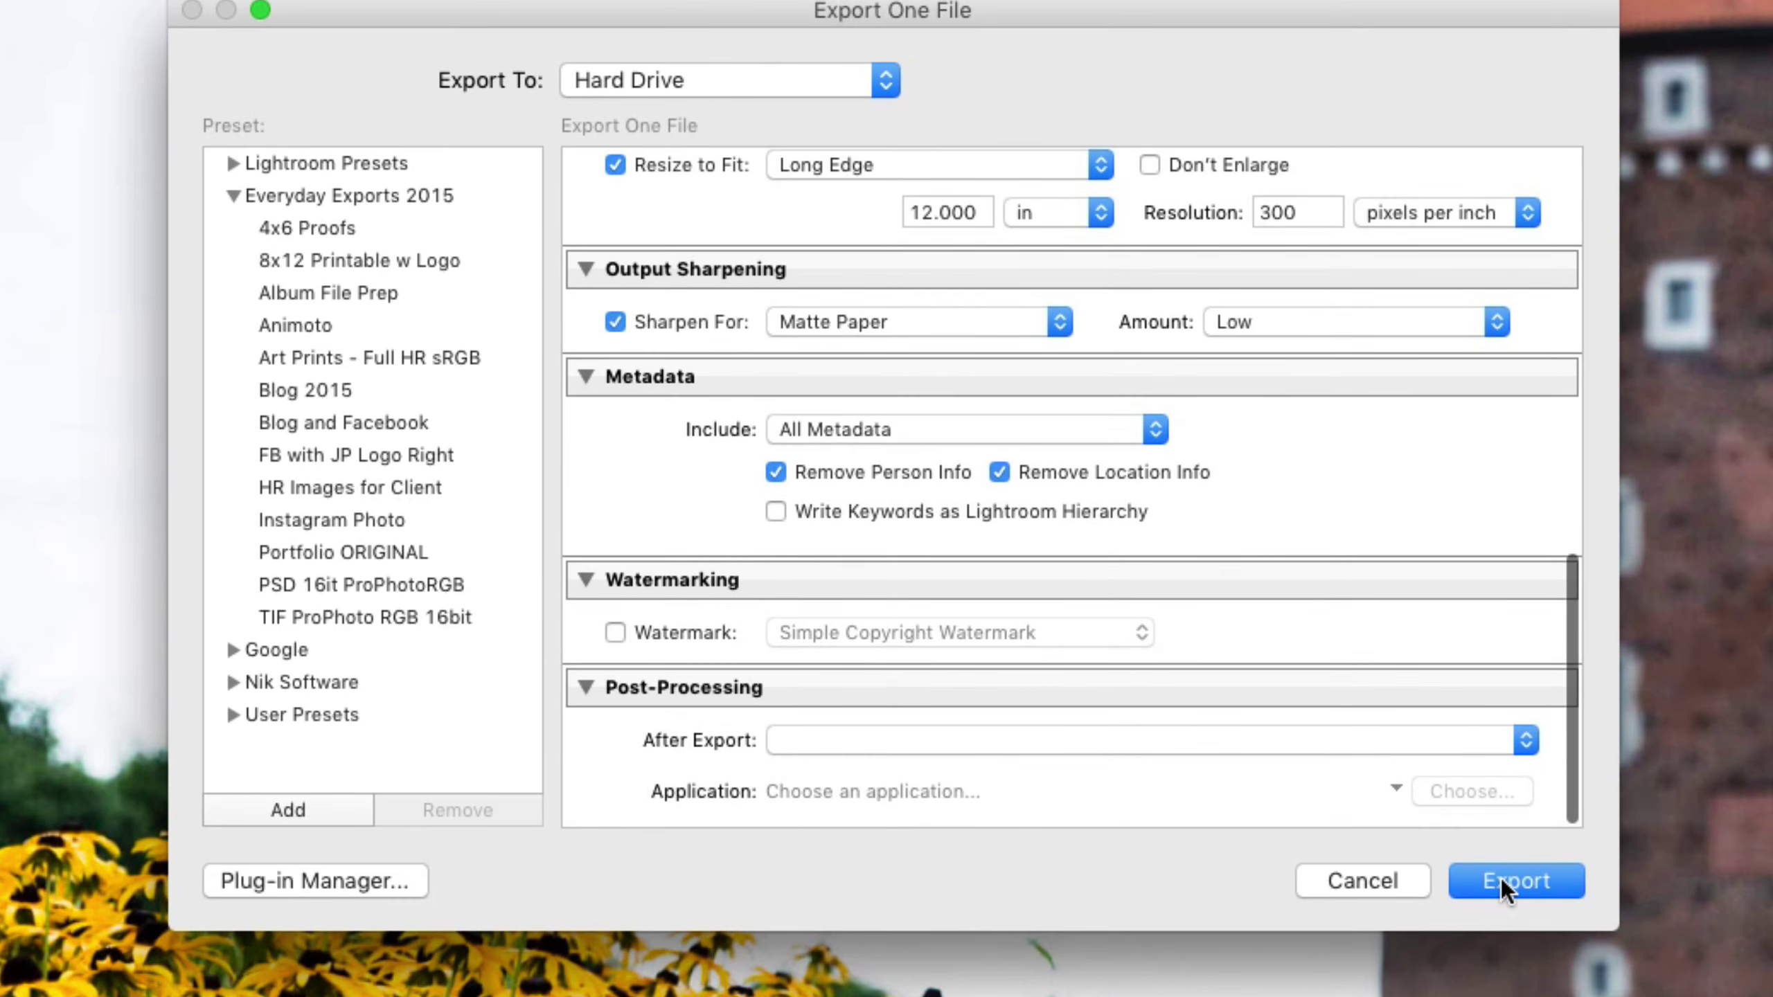